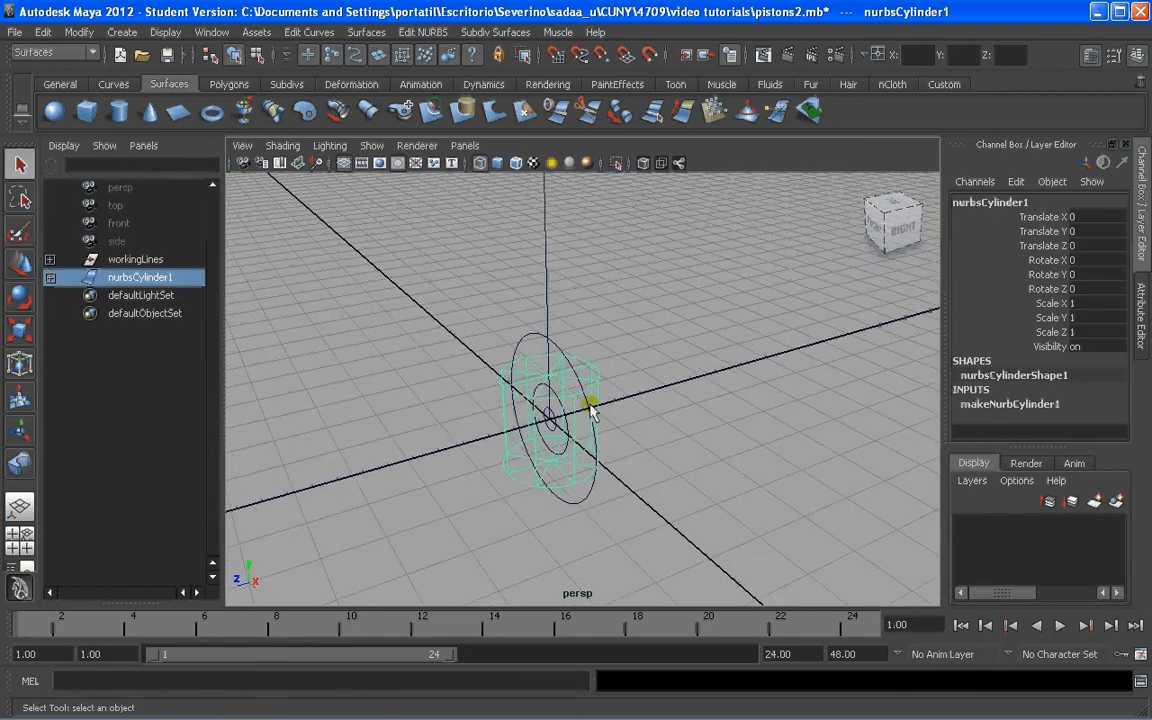
pyautogui.click(122, 32)
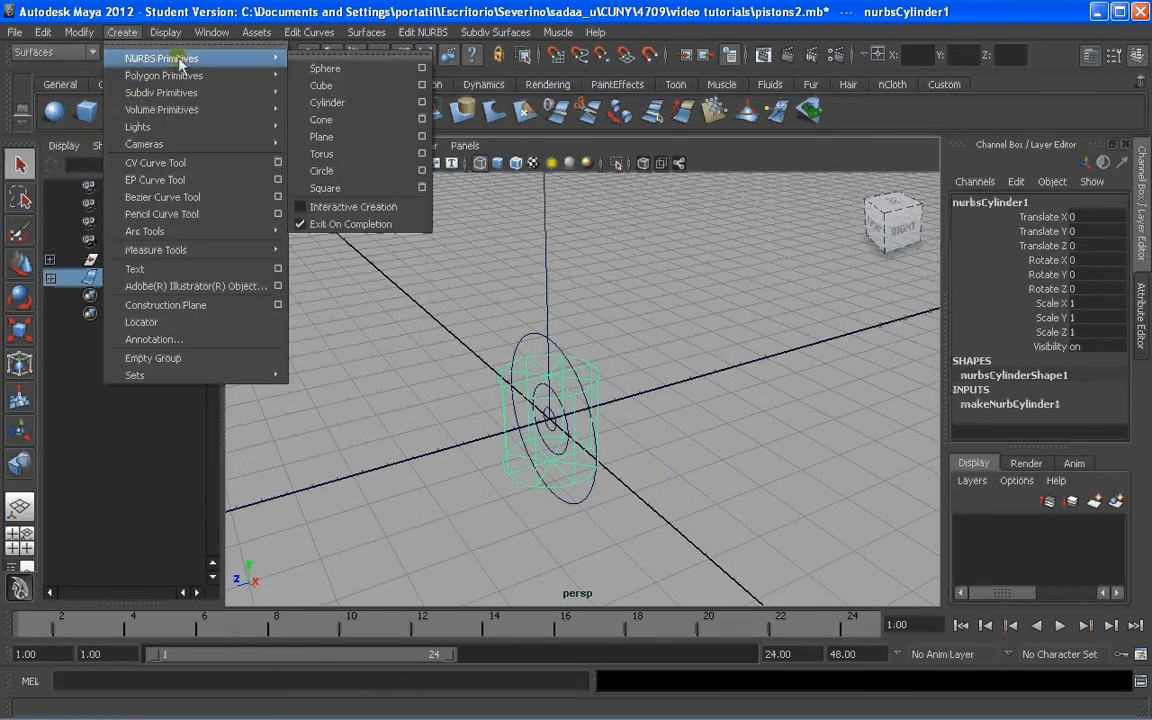
pyautogui.moveTo(200, 75)
pyautogui.click(669, 373)
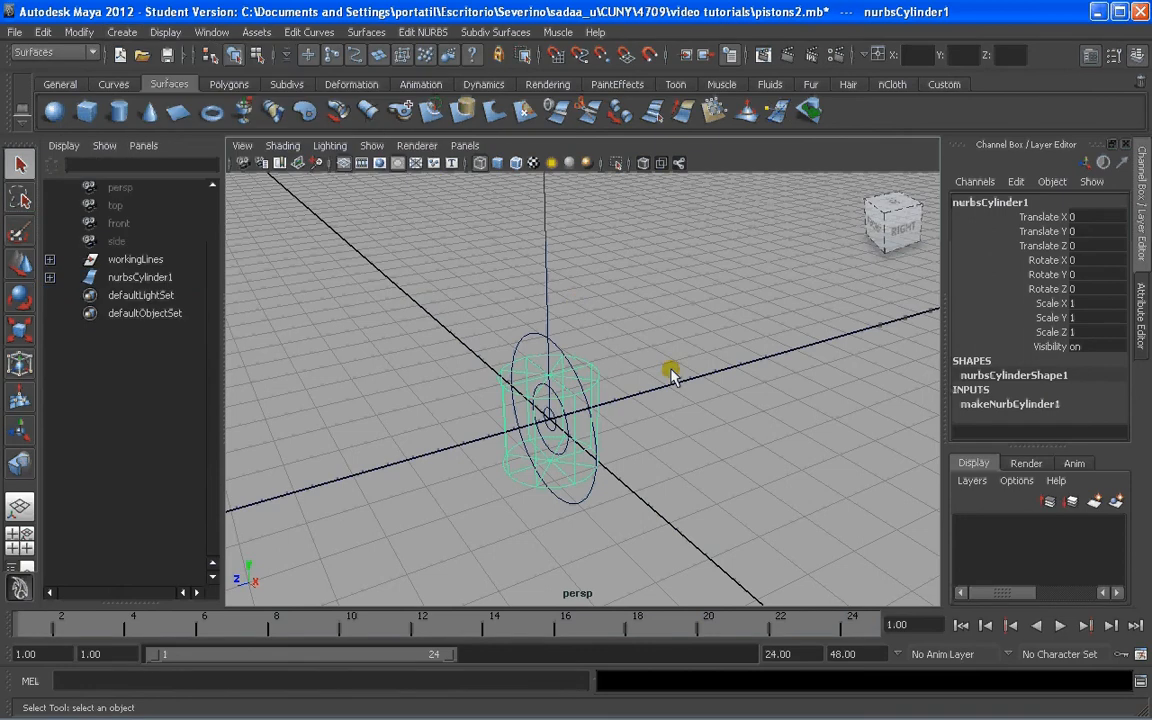
# Examine the NURBS cylinder's top and bottom cap surfaces and how they are grouped in its hierarchy
pyautogui.click(669, 373)
pyautogui.keyDown('alt'); pyautogui.moveTo(669, 373); pyautogui.dragTo(617, 386); pyautogui.keyUp('alt')
pyautogui.keyDown('alt'); pyautogui.moveTo(553, 420); pyautogui.dragTo(578, 368); pyautogui.keyUp('alt')
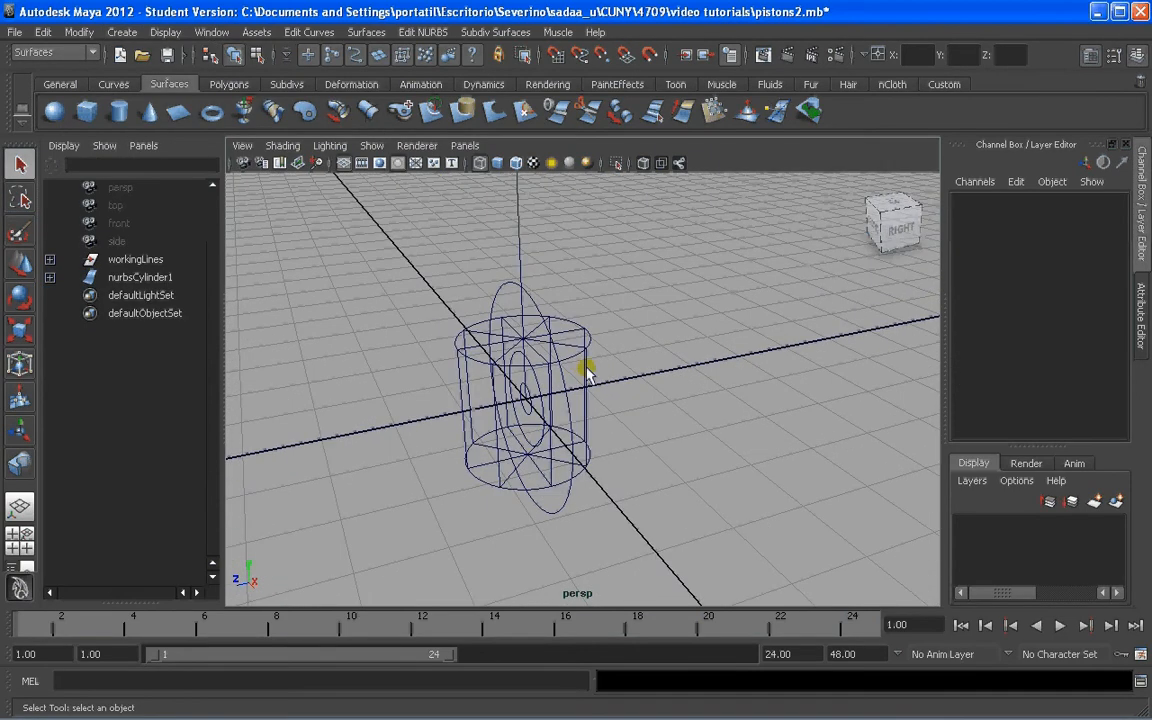
pyautogui.click(570, 341)
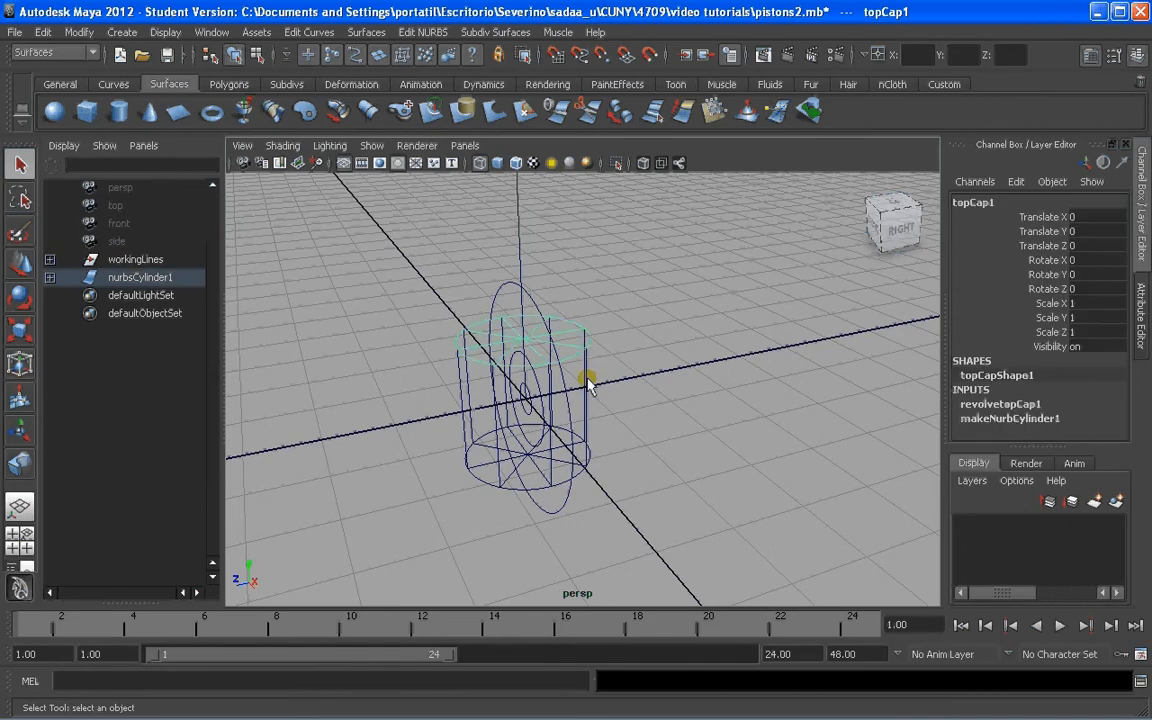
pyautogui.click(49, 277)
pyautogui.click(146, 296)
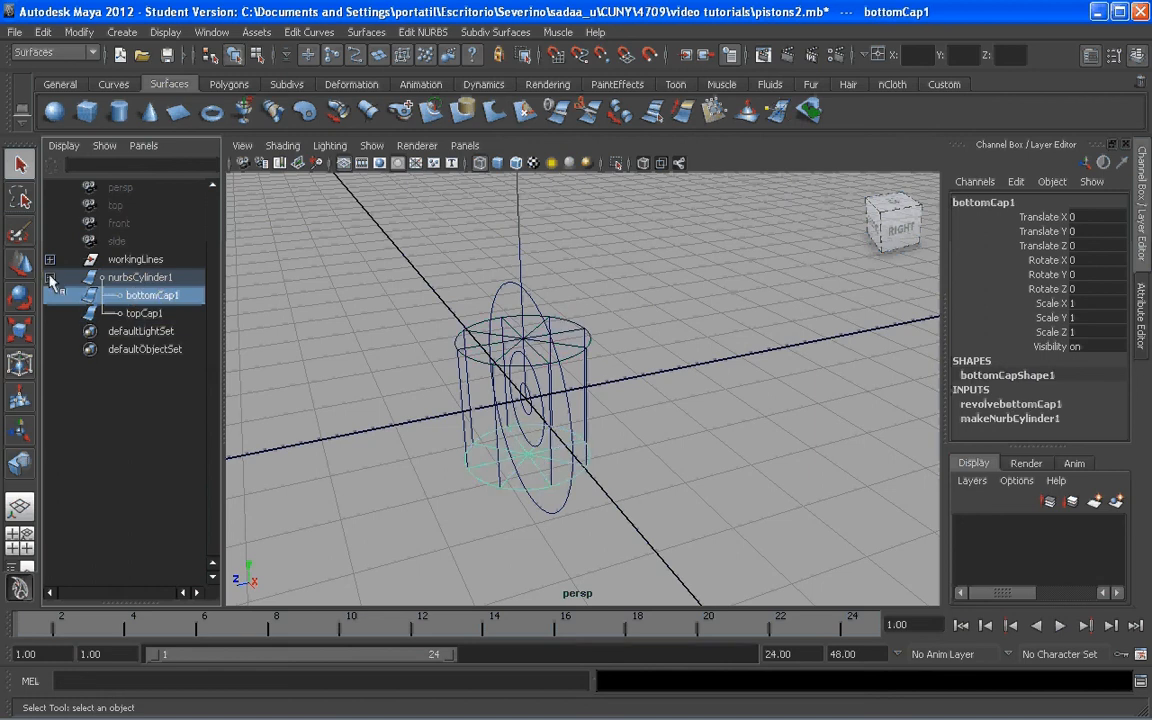
pyautogui.click(49, 277)
pyautogui.click(108, 277)
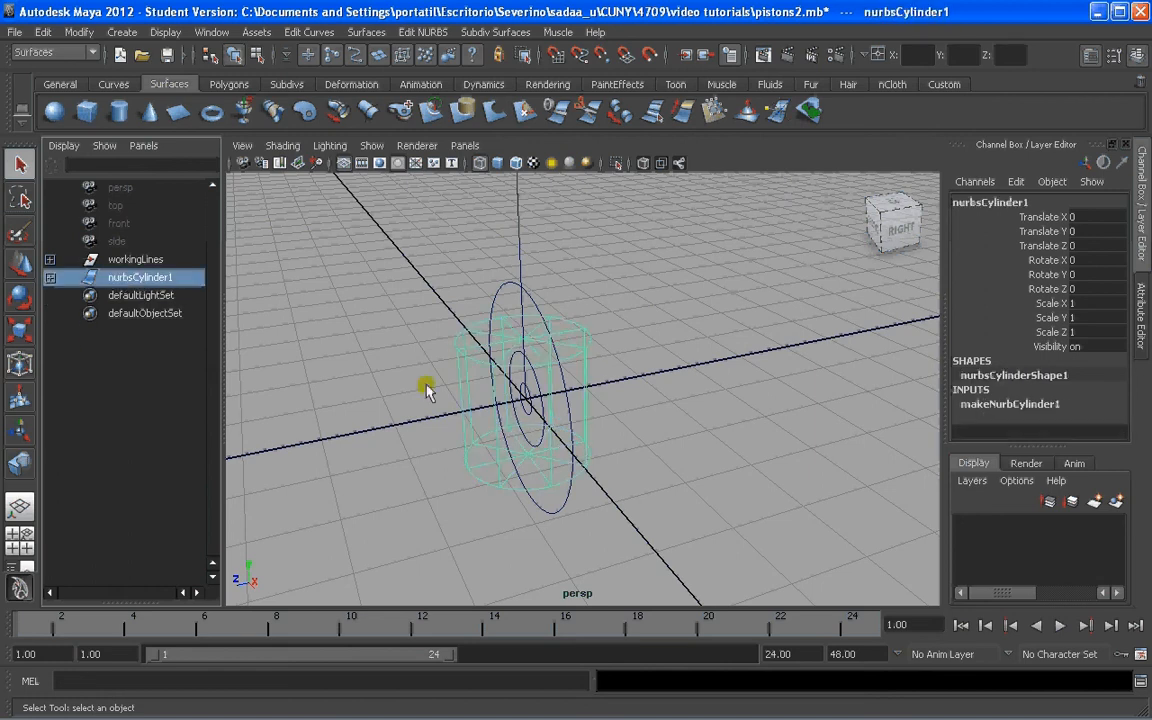
pyautogui.click(595, 383)
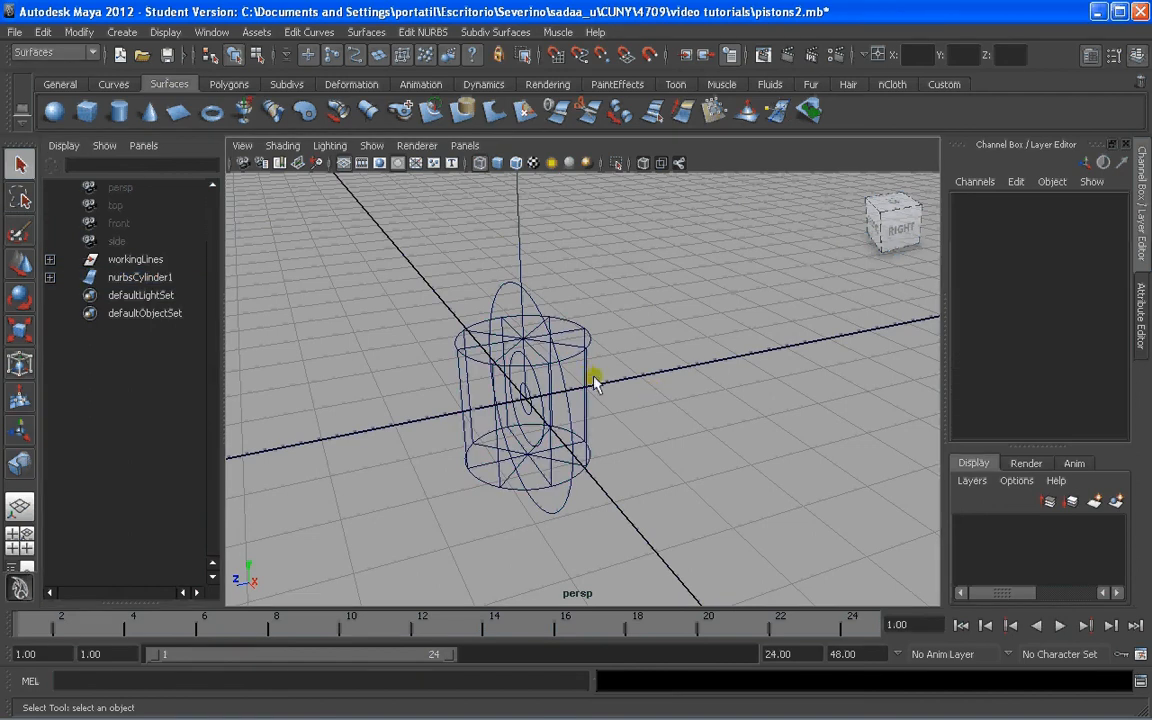
# Move the whole cylinder straight up with grid snapping to Translate Y 7, between the two guide circles
pyautogui.click(589, 373)
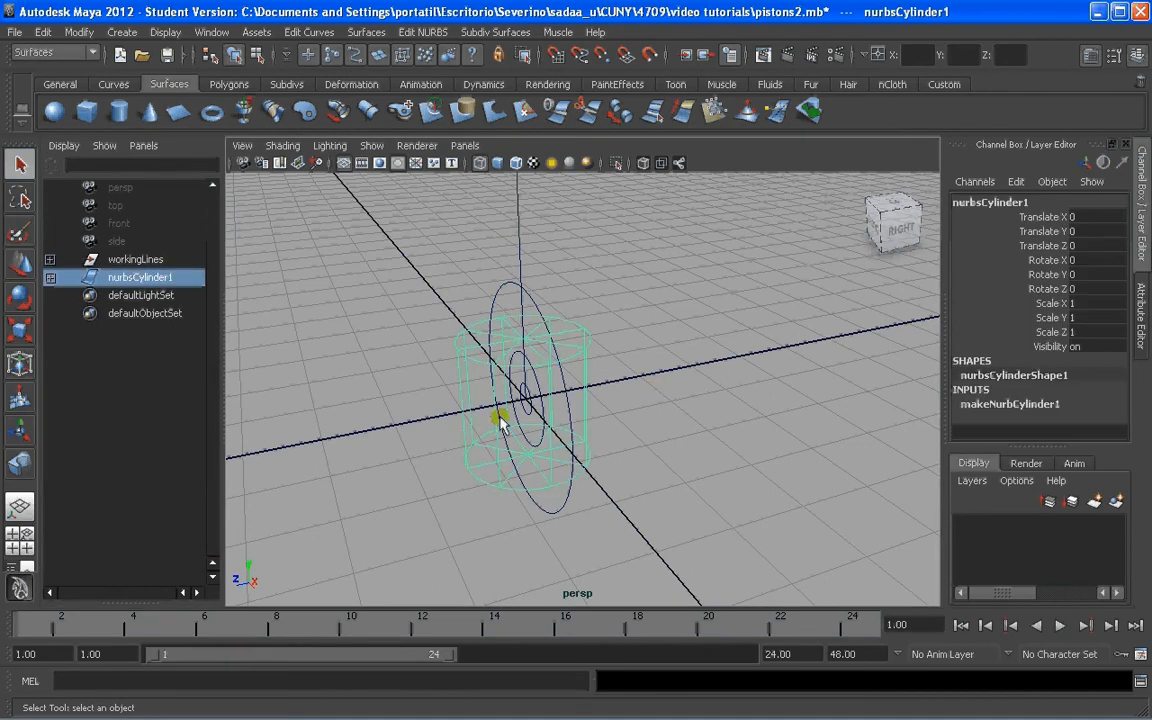
pyautogui.keyDown('alt'); pyautogui.moveTo(499, 411); pyautogui.dragTo(648, 405); pyautogui.keyUp('alt')
pyautogui.keyDown('alt'); pyautogui.moveTo(648, 405); pyautogui.dragTo(590, 395, button='right'); pyautogui.keyUp('alt')
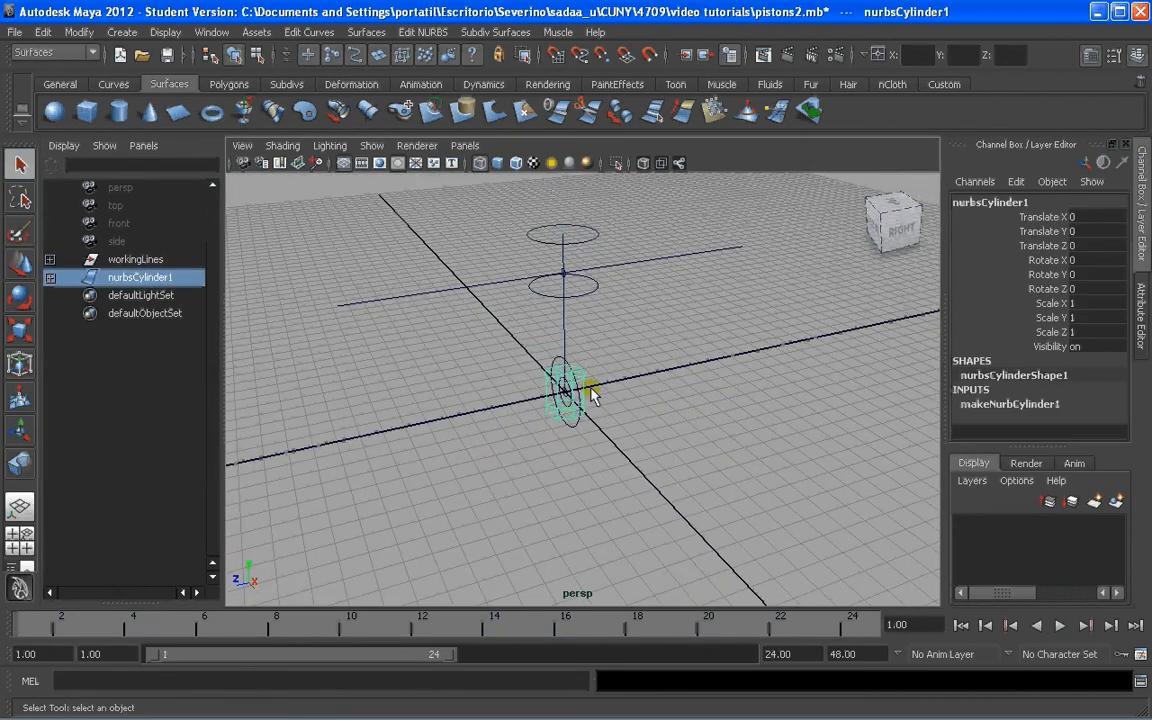
pyautogui.keyDown('alt'); pyautogui.moveTo(591, 394); pyautogui.dragTo(586, 409); pyautogui.keyUp('alt')
pyautogui.press('w')
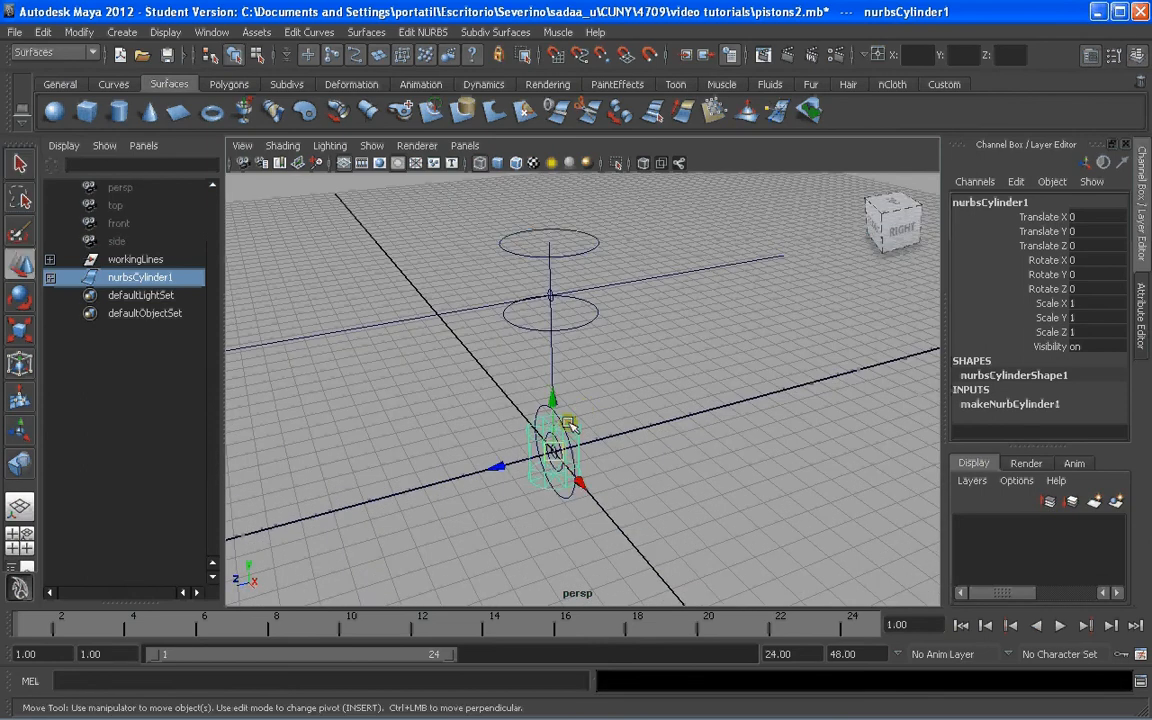
pyautogui.press('x')
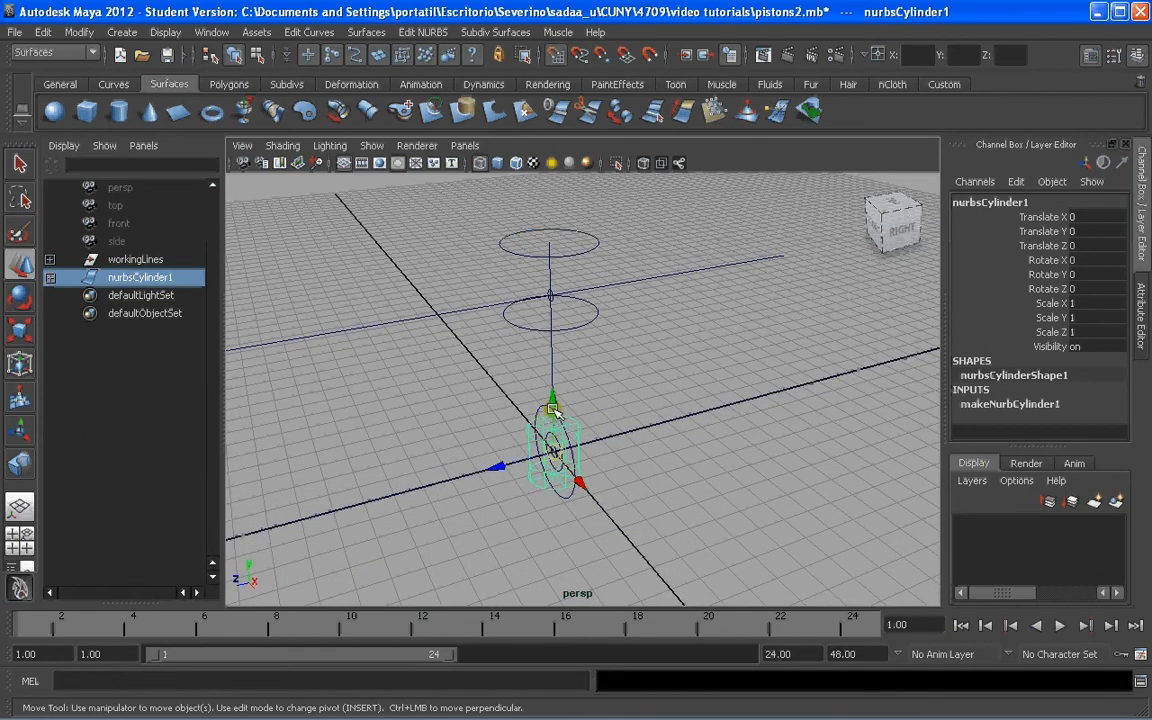
pyautogui.moveTo(552, 408); pyautogui.dragTo(607, 370)
# Check the upper guide circle's scale and set the cylinder's Scale X and Scale Z to 1.6
pyautogui.keyDown('alt'); pyautogui.moveTo(607, 370); pyautogui.dragTo(606, 332, button='right'); pyautogui.keyUp('alt')
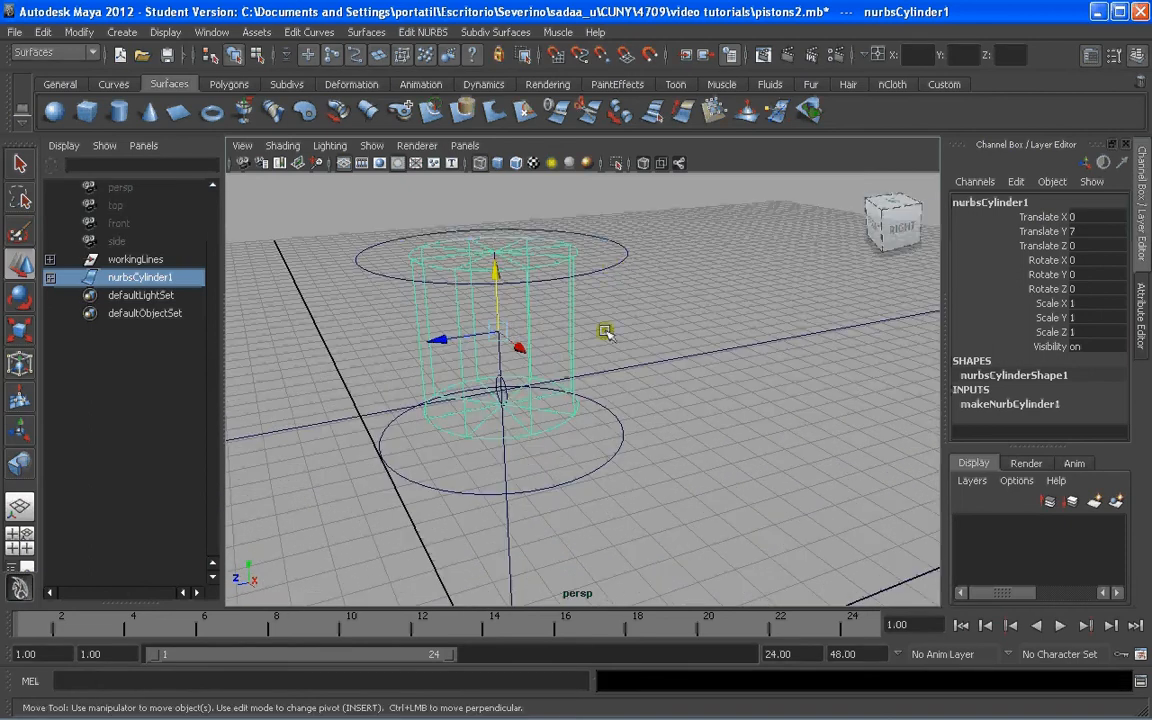
pyautogui.click(609, 247)
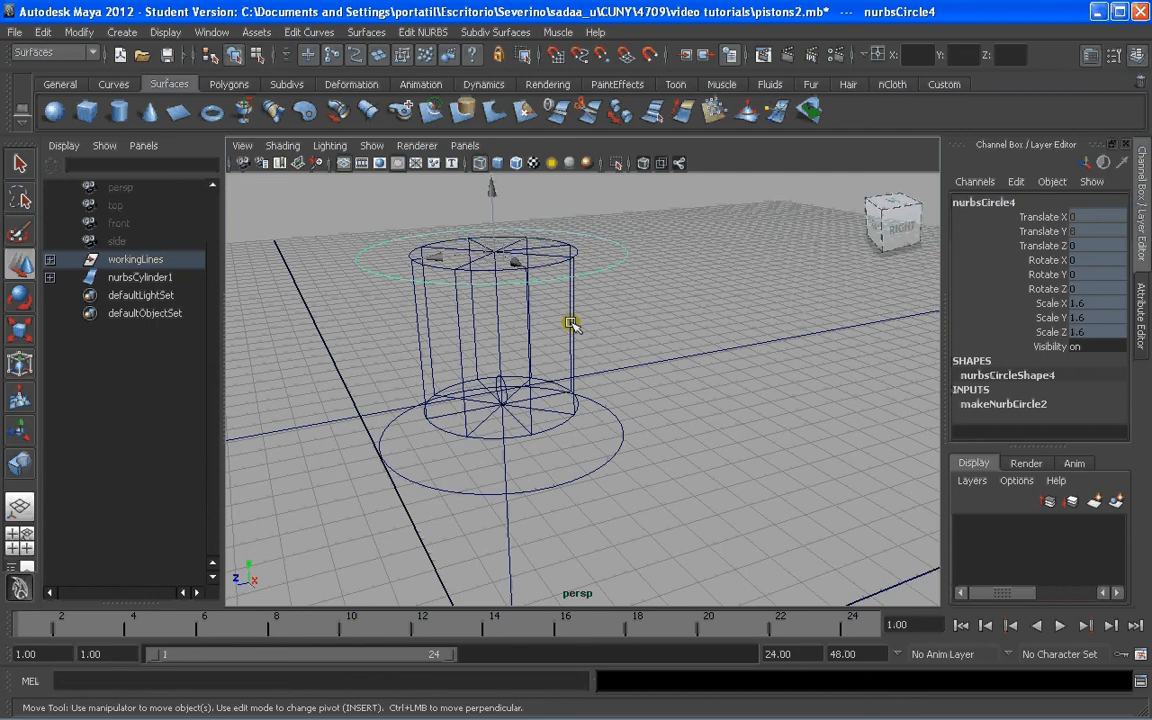
pyautogui.click(570, 323)
pyautogui.click(1090, 303)
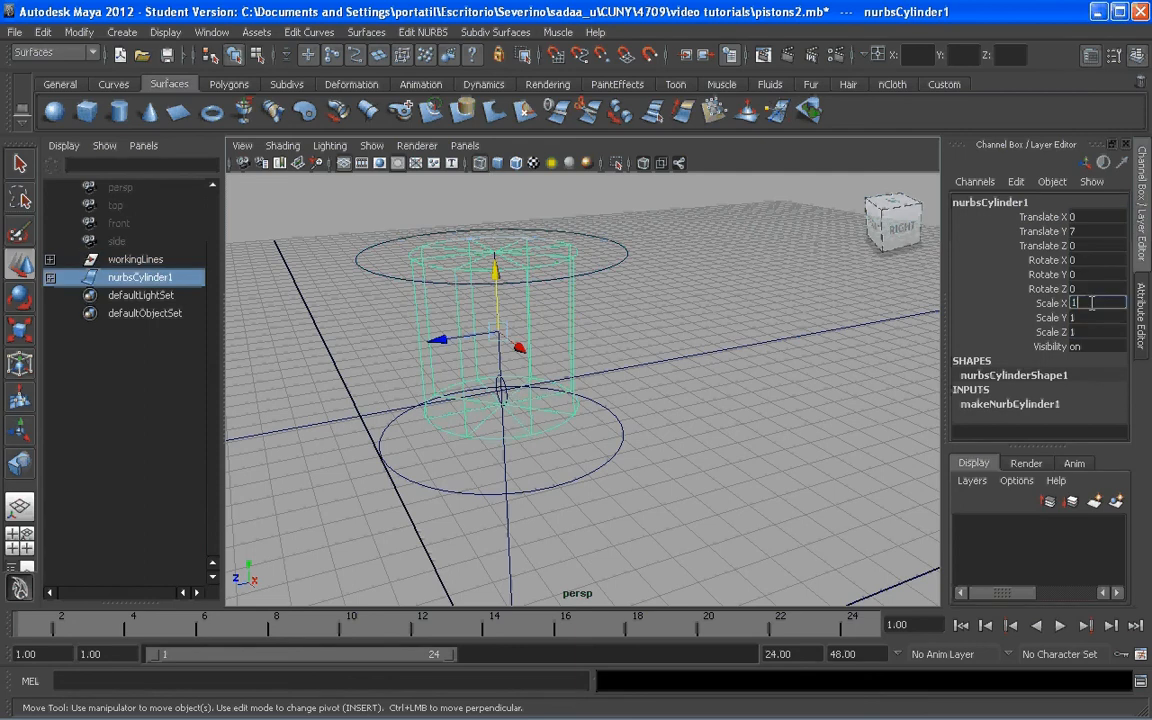
pyautogui.write('1.6')
pyautogui.click(1084, 331)
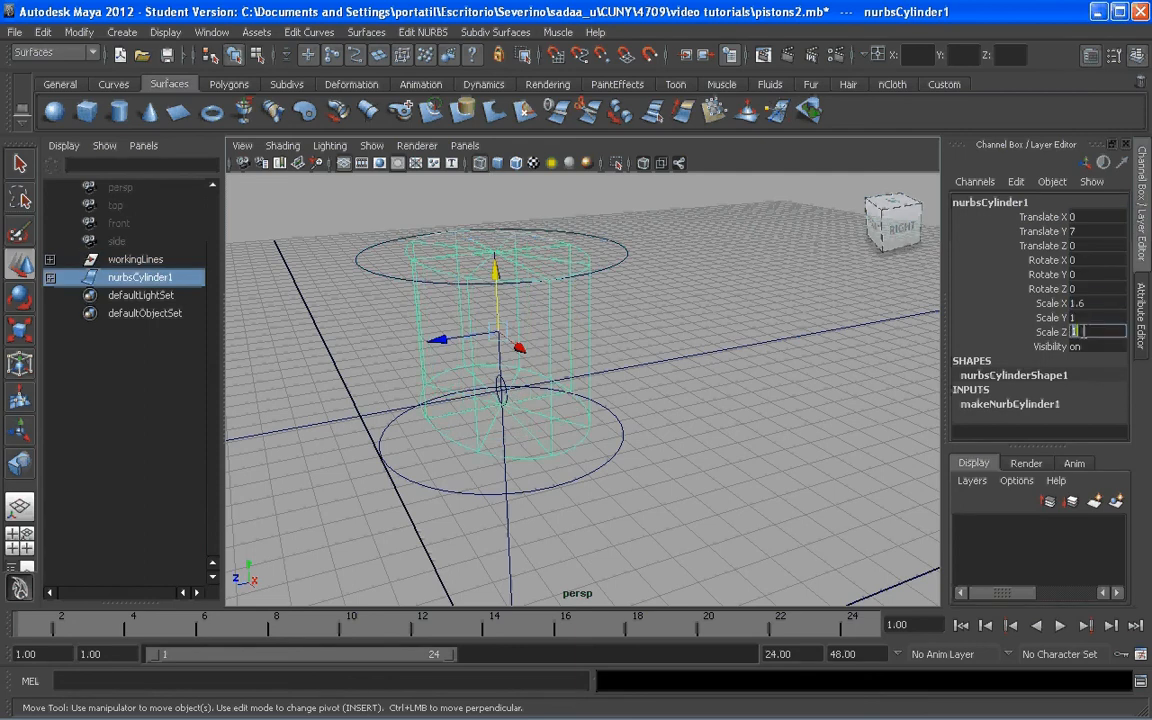
pyautogui.write('1.6')
pyautogui.press('Return')
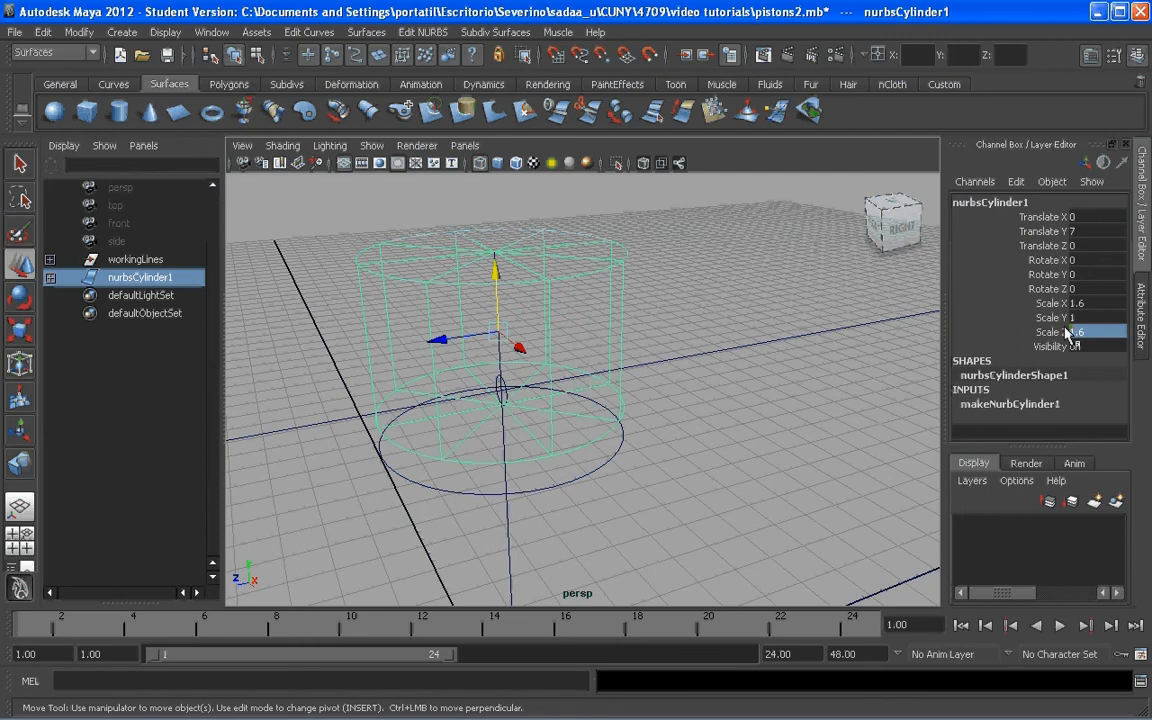
# Try stretching the cylinder's height with a Scale Y of 1.4
pyautogui.keyDown('alt'); pyautogui.moveTo(690, 420); pyautogui.dragTo(684, 372); pyautogui.keyUp('alt')
pyautogui.click(1080, 317)
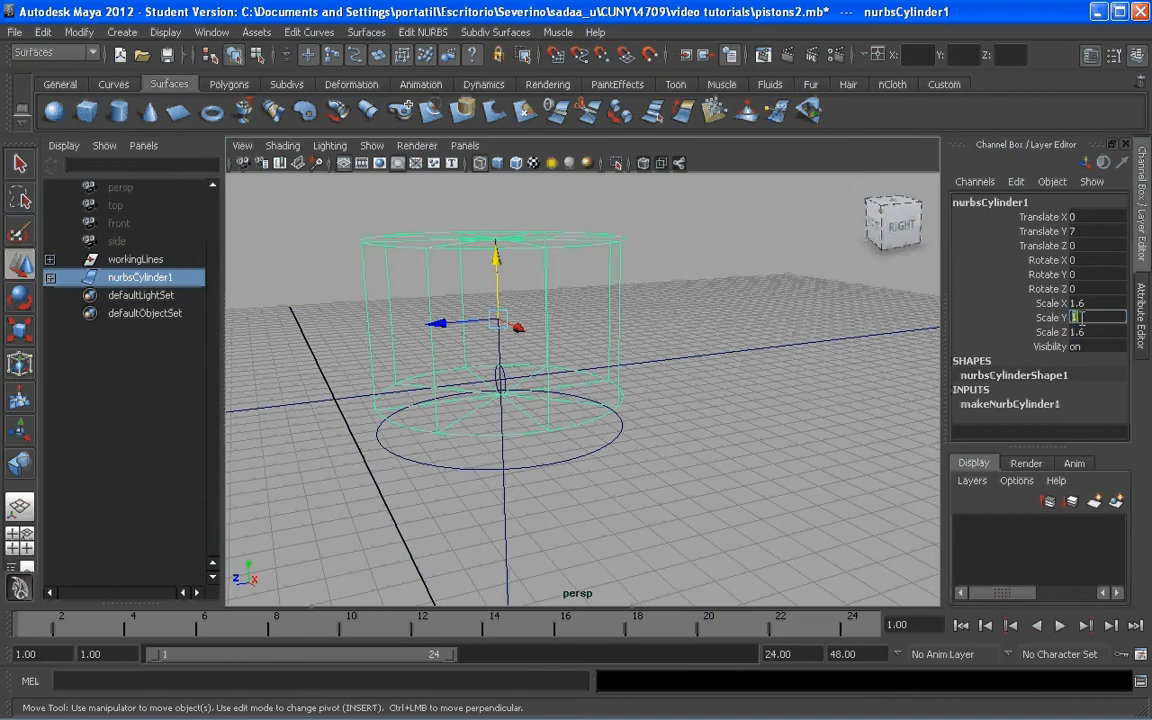
pyautogui.click(1086, 318)
pyautogui.write('.4')
pyautogui.press('Return')
# Set the cylinder's Scale Y to 1.2 and Translate Y to 6.8 to fit between the guide circles, and deselect it
pyautogui.click(1086, 318)
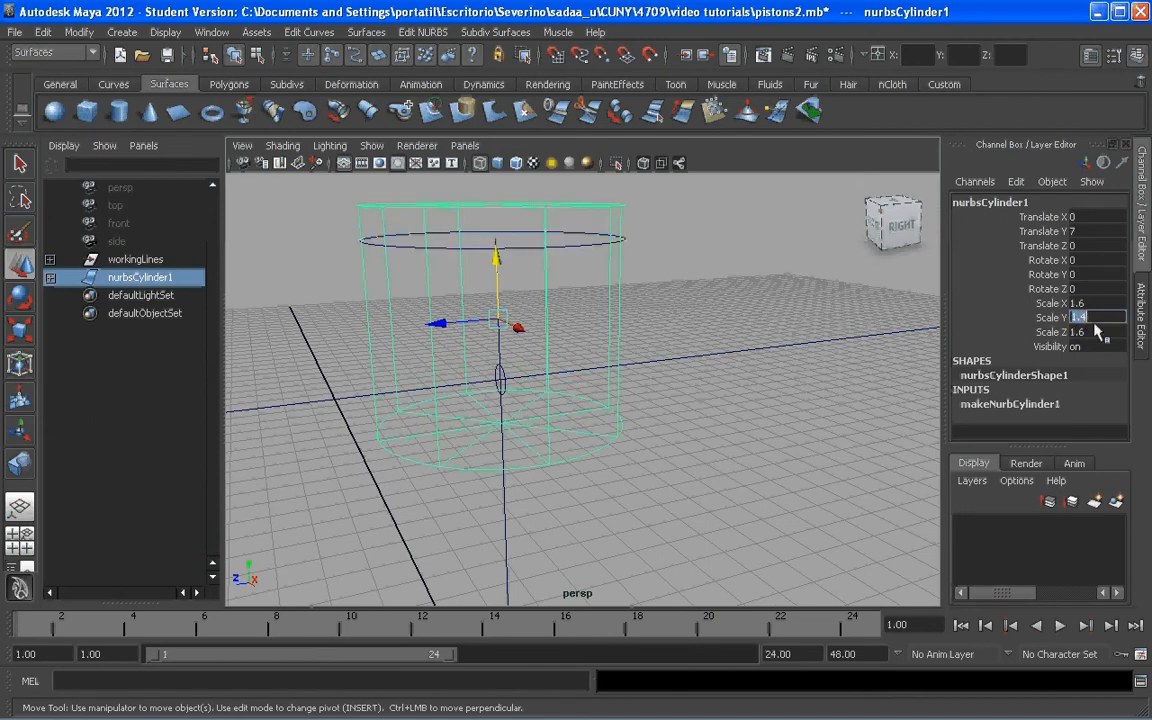
pyautogui.write('1.2')
pyautogui.press('Return')
pyautogui.click(1090, 231)
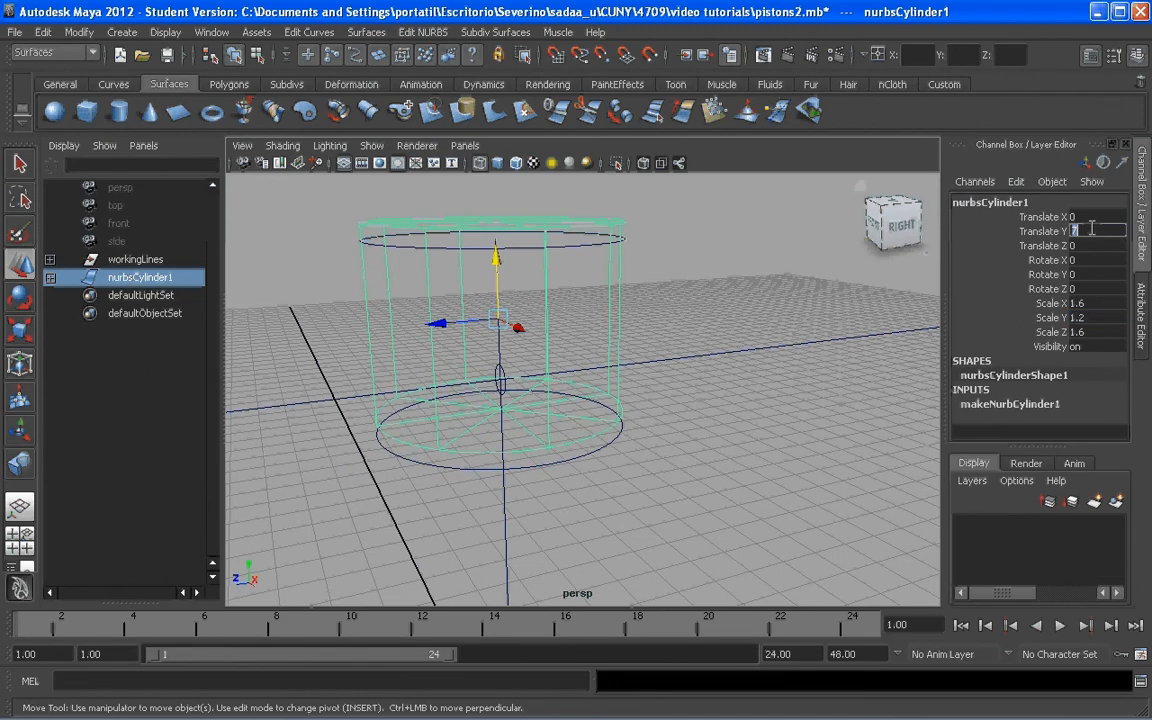
pyautogui.write('6.8')
pyautogui.press('Return')
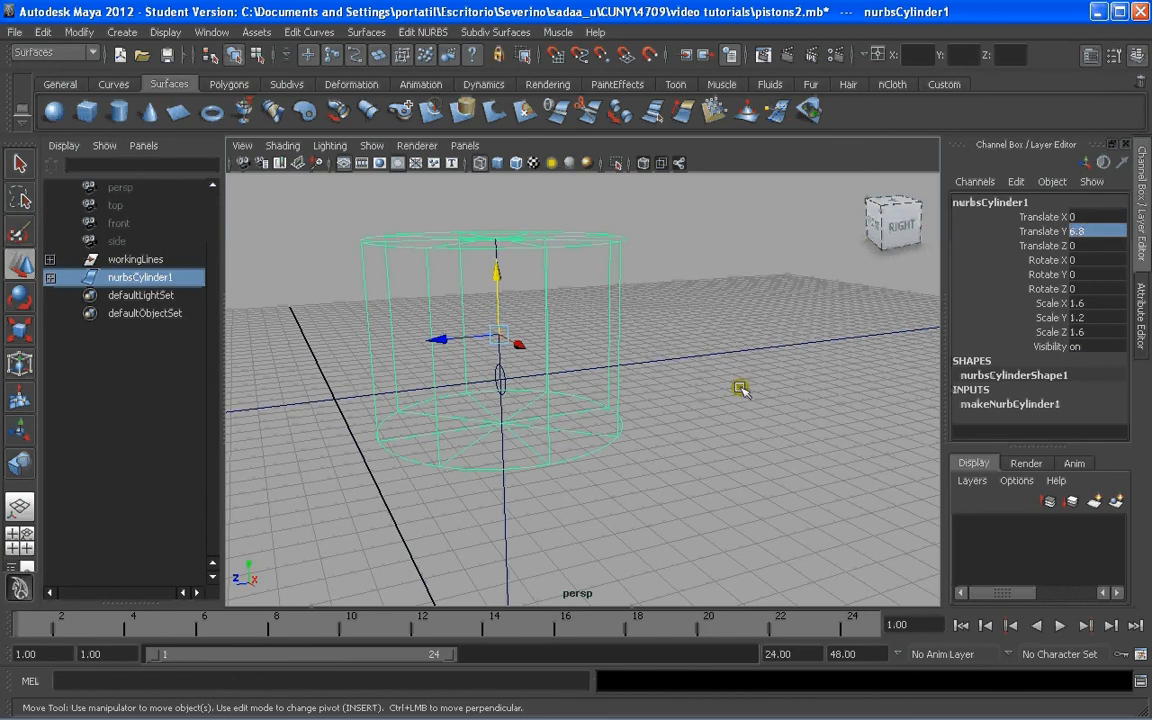
pyautogui.click(740, 390)
# Create a NURBS cube at the origin and switch the perspective view to shaded display
pyautogui.keyDown('alt'); pyautogui.moveTo(740, 390); pyautogui.dragTo(597, 301); pyautogui.keyUp('alt')
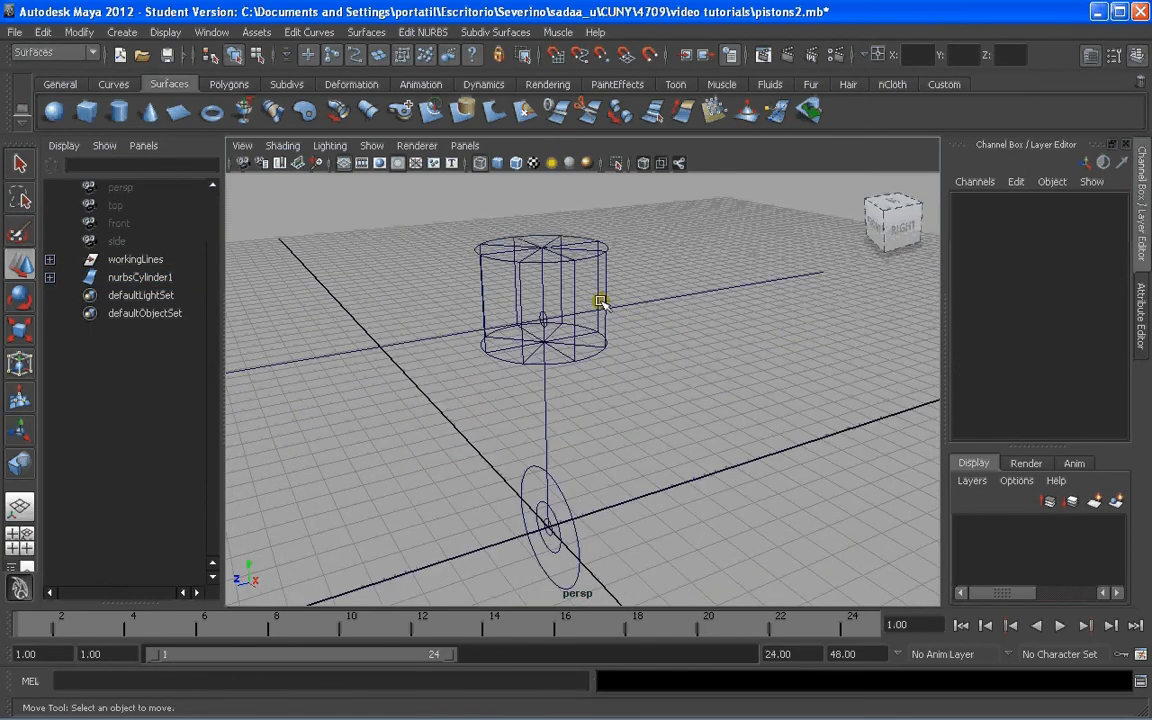
pyautogui.click(98, 116)
pyautogui.press('w')
pyautogui.keyDown('alt'); pyautogui.moveTo(507, 424); pyautogui.dragTo(585, 408); pyautogui.keyUp('alt')
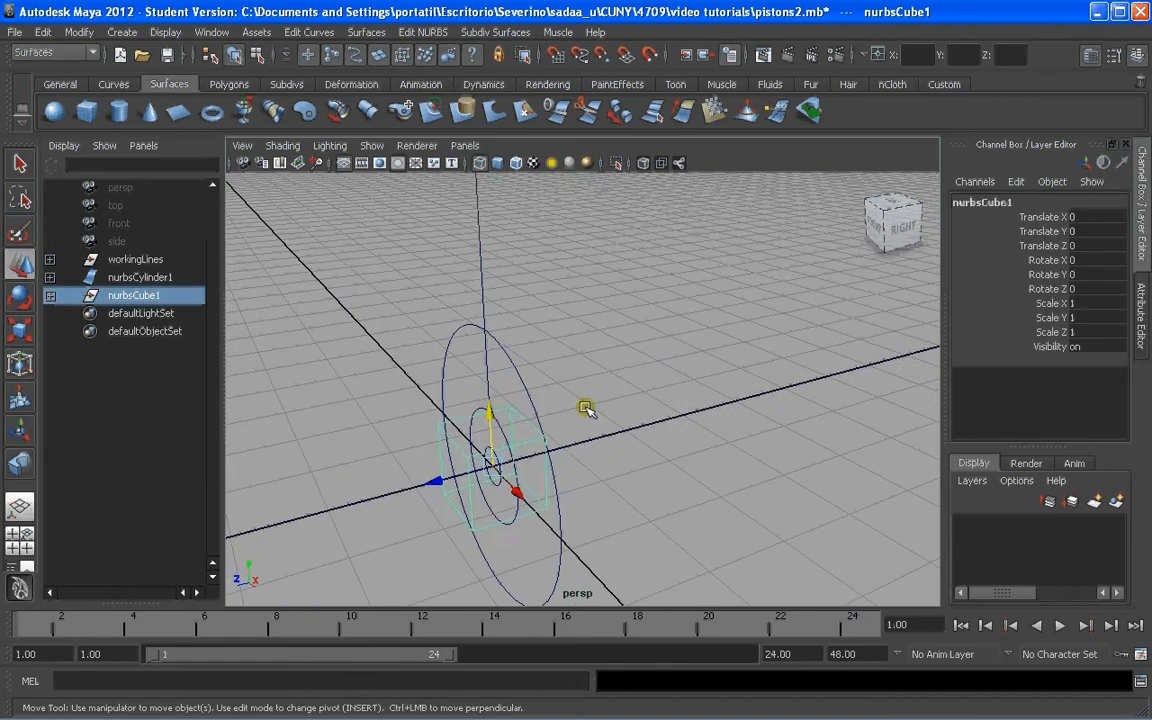
pyautogui.click(585, 408)
pyautogui.click(456, 442)
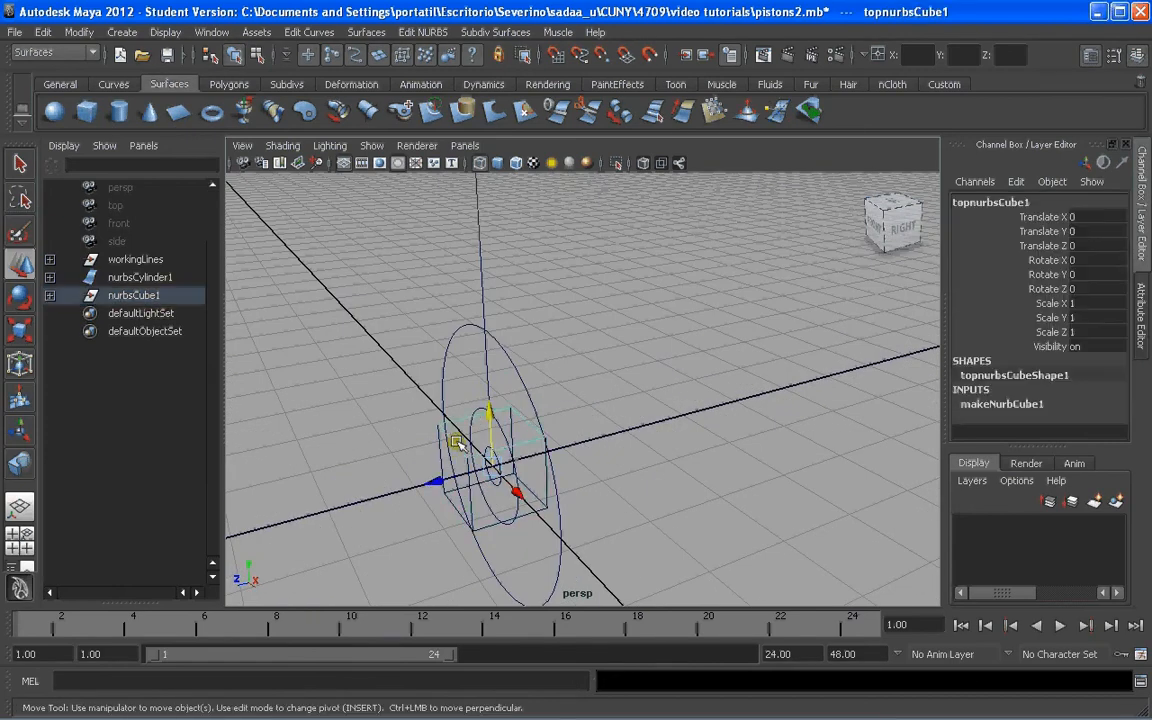
pyautogui.press('5')
# Select the whole nurbsCube1 group rather than a single face and review the face surfaces grouped under it
pyautogui.click(455, 474)
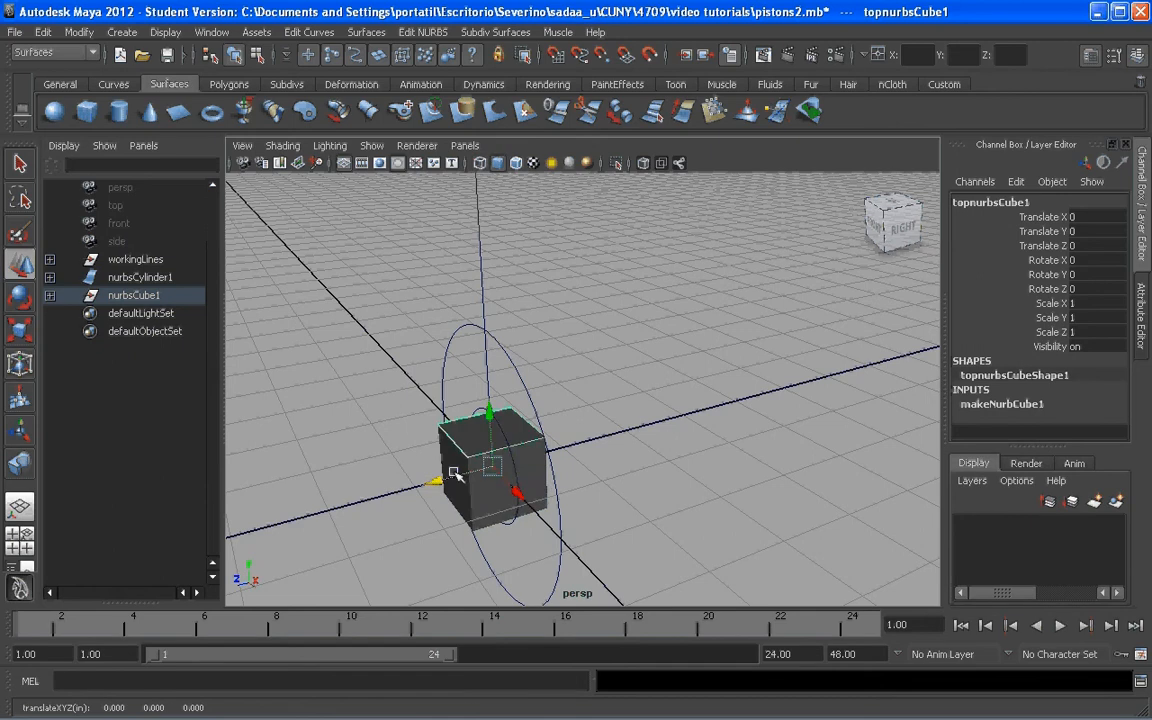
pyautogui.click(466, 495)
pyautogui.click(462, 495)
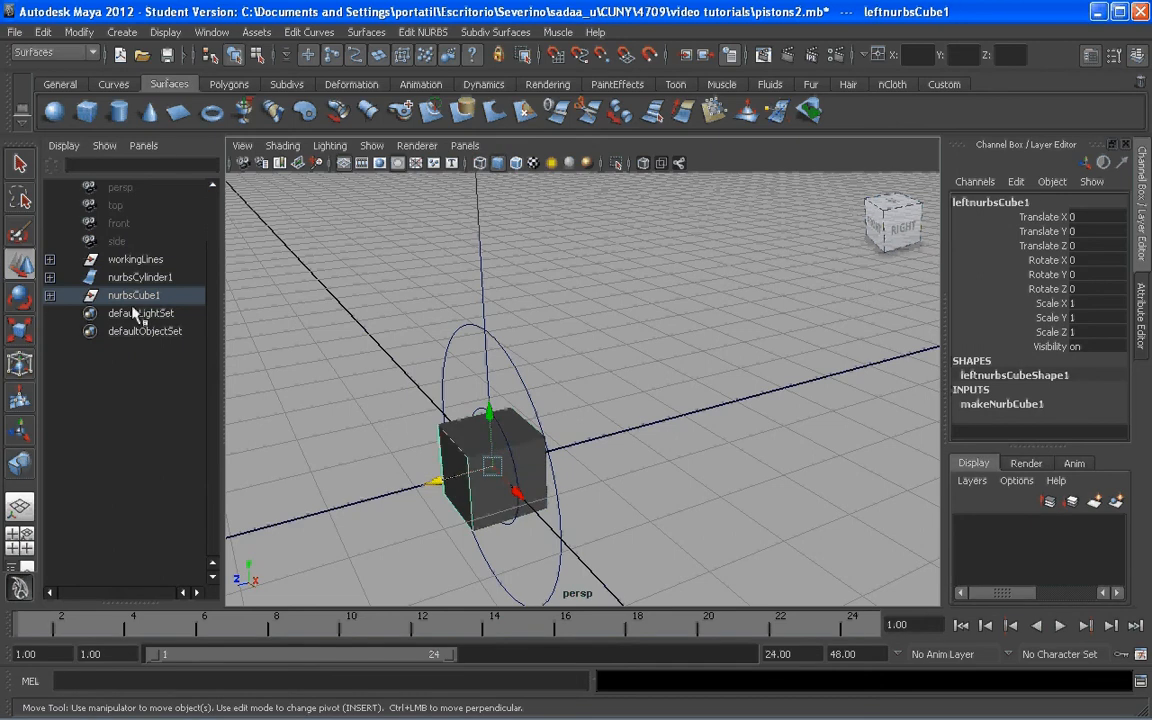
pyautogui.click(147, 296)
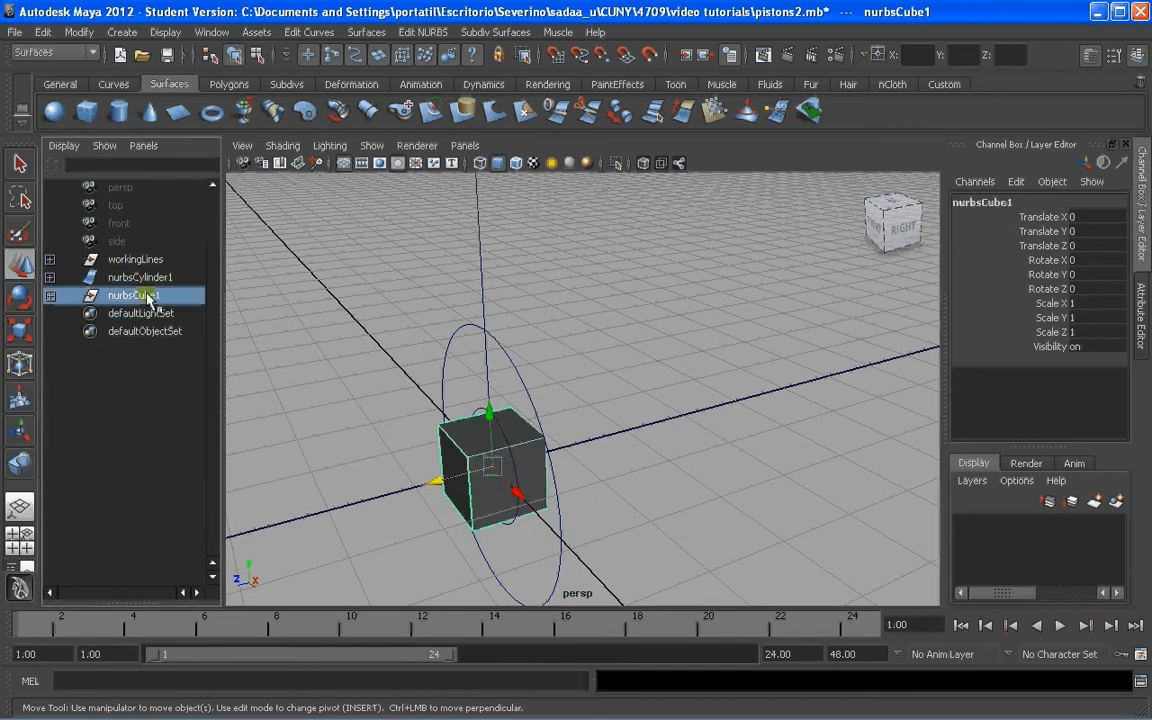
pyautogui.click(50, 296)
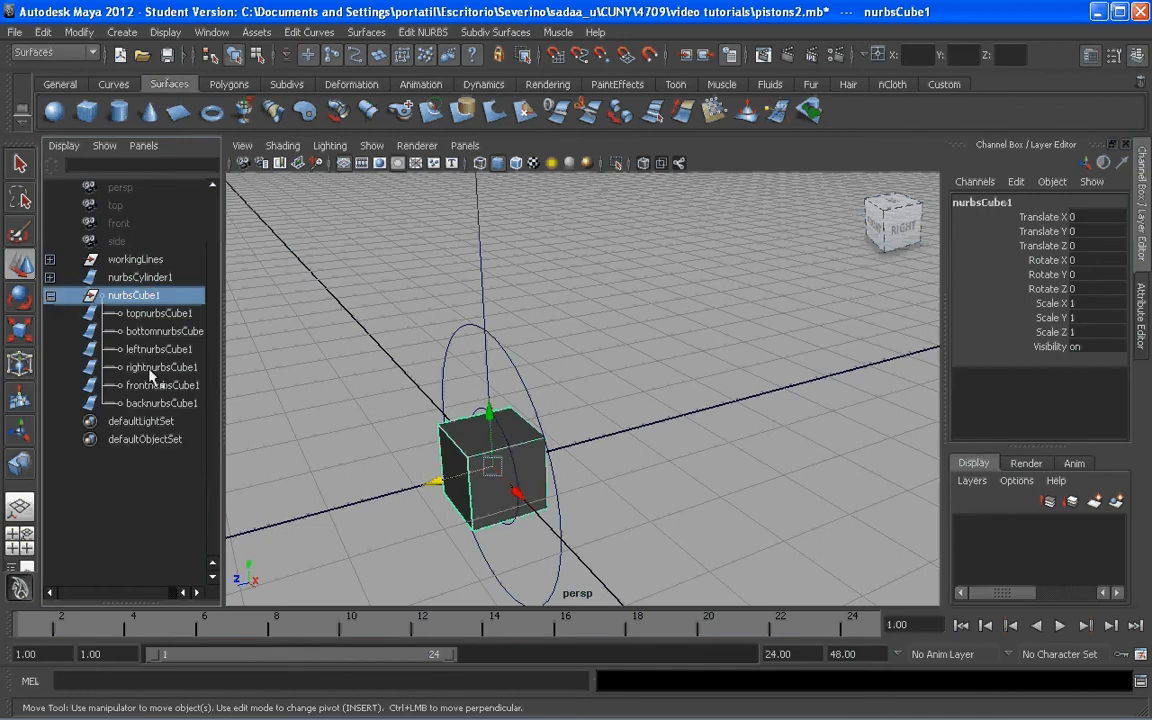
pyautogui.click(50, 297)
# Move the cube with grid snapping to Translate Y 6 and Translate Z 2, against the cylinder's side
pyautogui.scroll(-3, 556, 343)
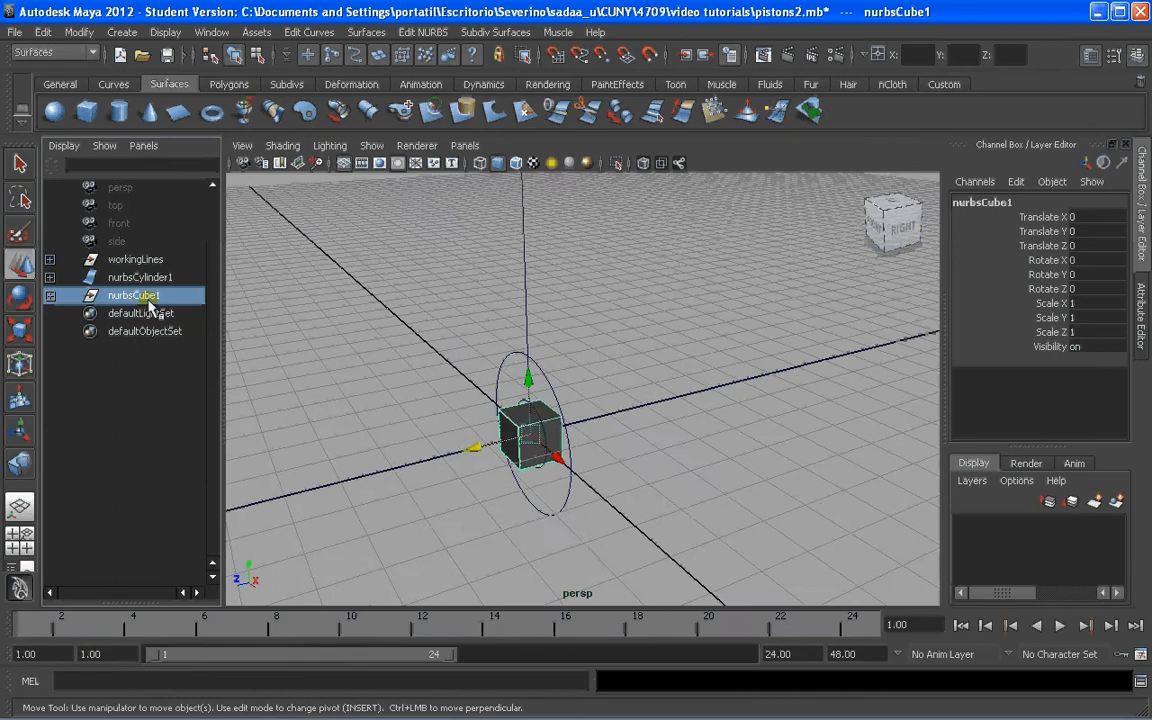
pyautogui.keyDown('alt'); pyautogui.moveTo(570, 428); pyautogui.dragTo(630, 414); pyautogui.keyUp('alt')
pyautogui.scroll(-3, 630, 414)
pyautogui.keyDown('alt'); pyautogui.moveTo(630, 414); pyautogui.dragTo(602, 468, button='middle'); pyautogui.keyUp('alt')
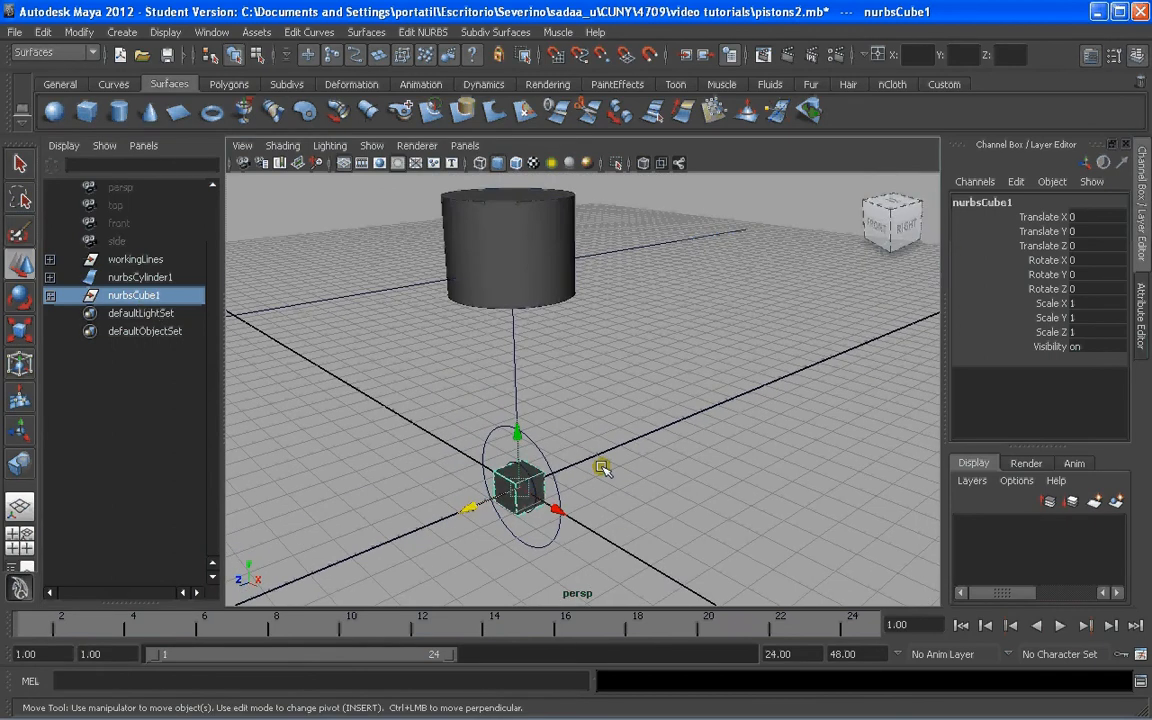
pyautogui.press('d')
pyautogui.press('x')
pyautogui.moveTo(515, 436); pyautogui.dragTo(514, 257)
pyautogui.keyDown('alt'); pyautogui.moveTo(576, 342); pyautogui.dragTo(563, 427); pyautogui.keyUp('alt')
pyautogui.moveTo(490, 379)
pyautogui.mouseDown()
pyautogui.moveTo(449, 362)
pyautogui.moveTo(527, 424)
pyautogui.moveTo(425, 373)
pyautogui.moveTo(501, 388)
pyautogui.mouseUp()
# Set the cube's Scale Z to 1.4 and Scale Y to 2.2
pyautogui.keyDown('alt'); pyautogui.moveTo(501, 388); pyautogui.dragTo(650, 401, button='right'); pyautogui.keyUp('alt')
pyautogui.click(1090, 333)
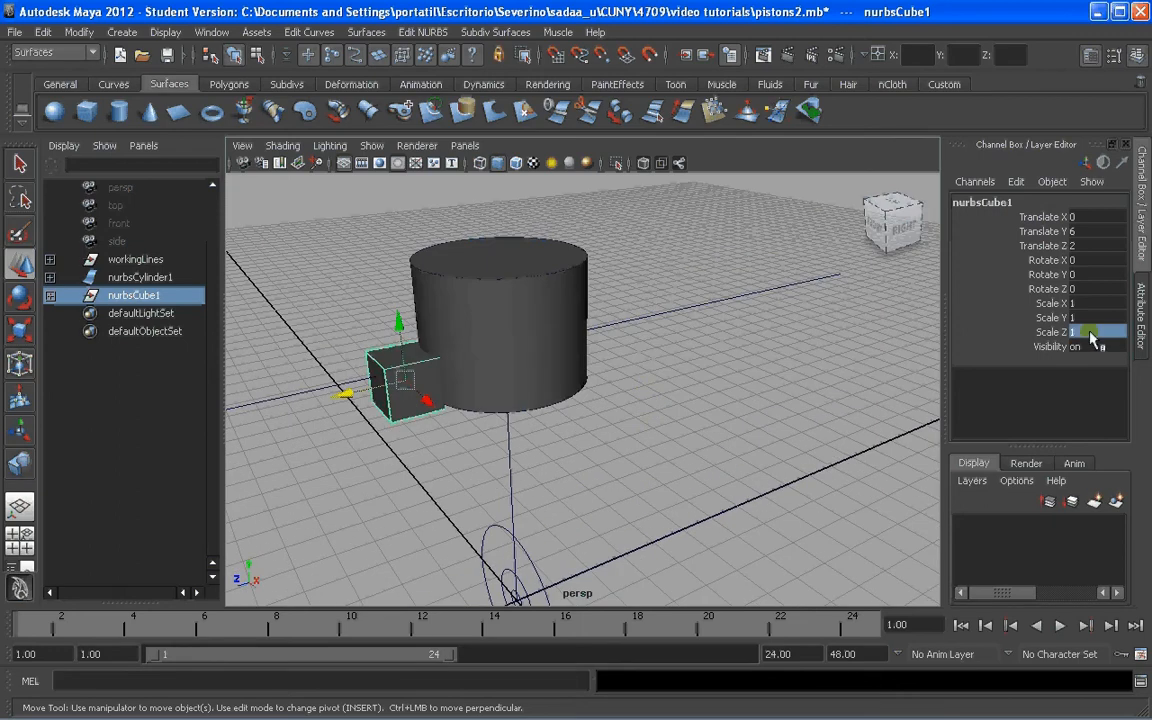
pyautogui.write('1.4')
pyautogui.press('Return')
pyautogui.click(1087, 318)
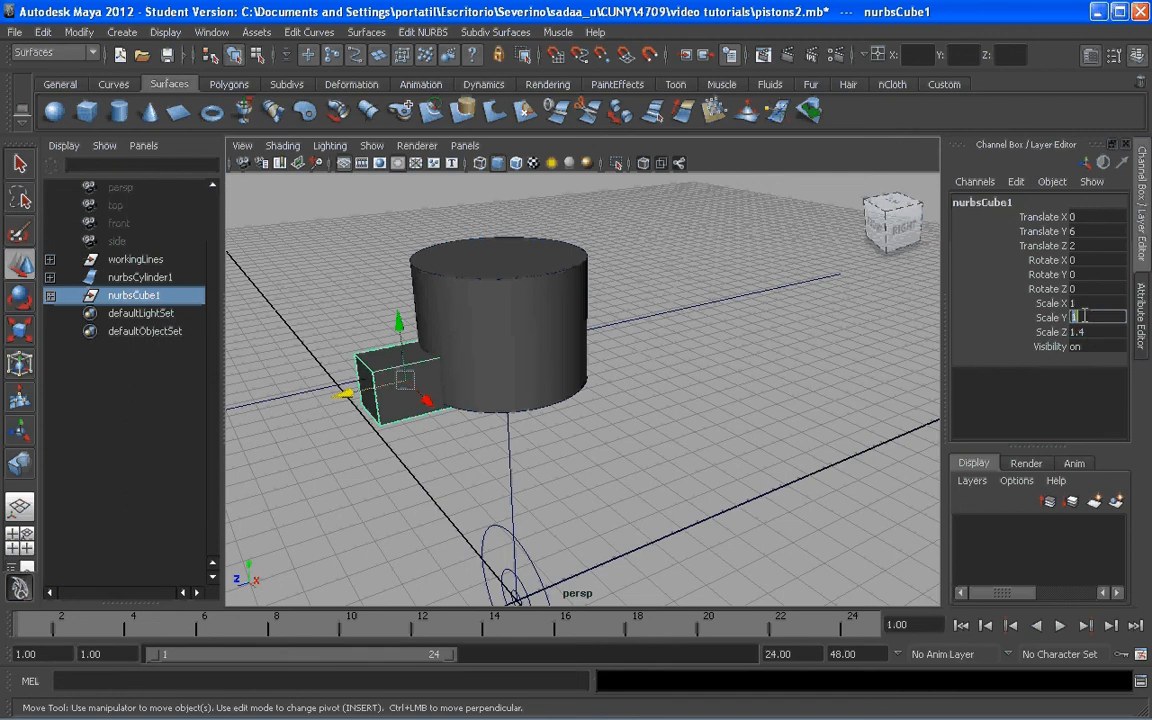
pyautogui.write('2.3')
pyautogui.press('Return')
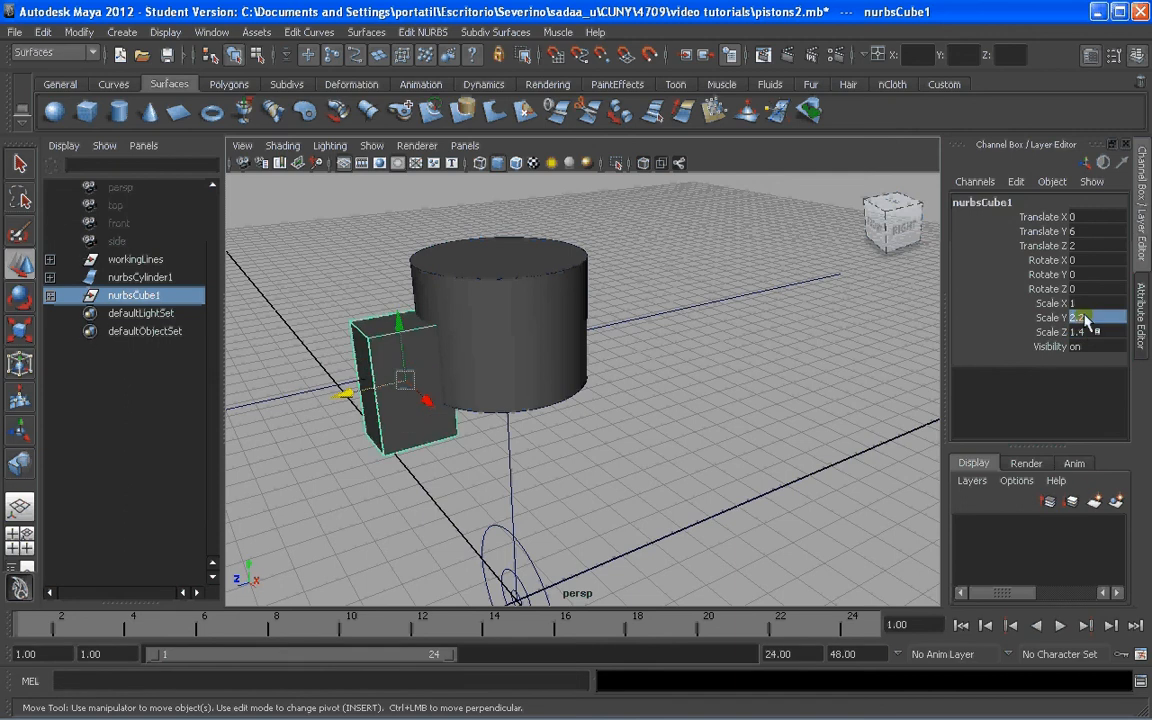
# Stretch the cube along X to a scale of about 4.3 so it extends past the cylinder's width
pyautogui.keyDown('alt'); pyautogui.moveTo(638, 334); pyautogui.dragTo(546, 360); pyautogui.keyUp('alt')
pyautogui.press('r')
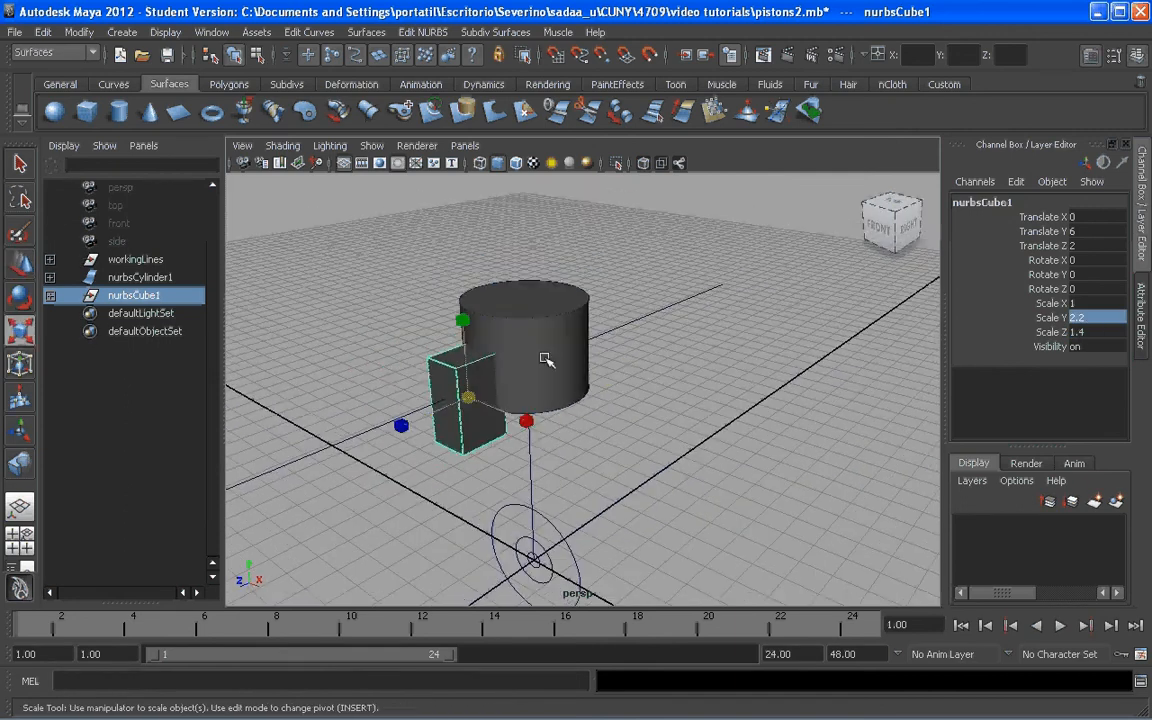
pyautogui.moveTo(526, 421); pyautogui.dragTo(802, 502)
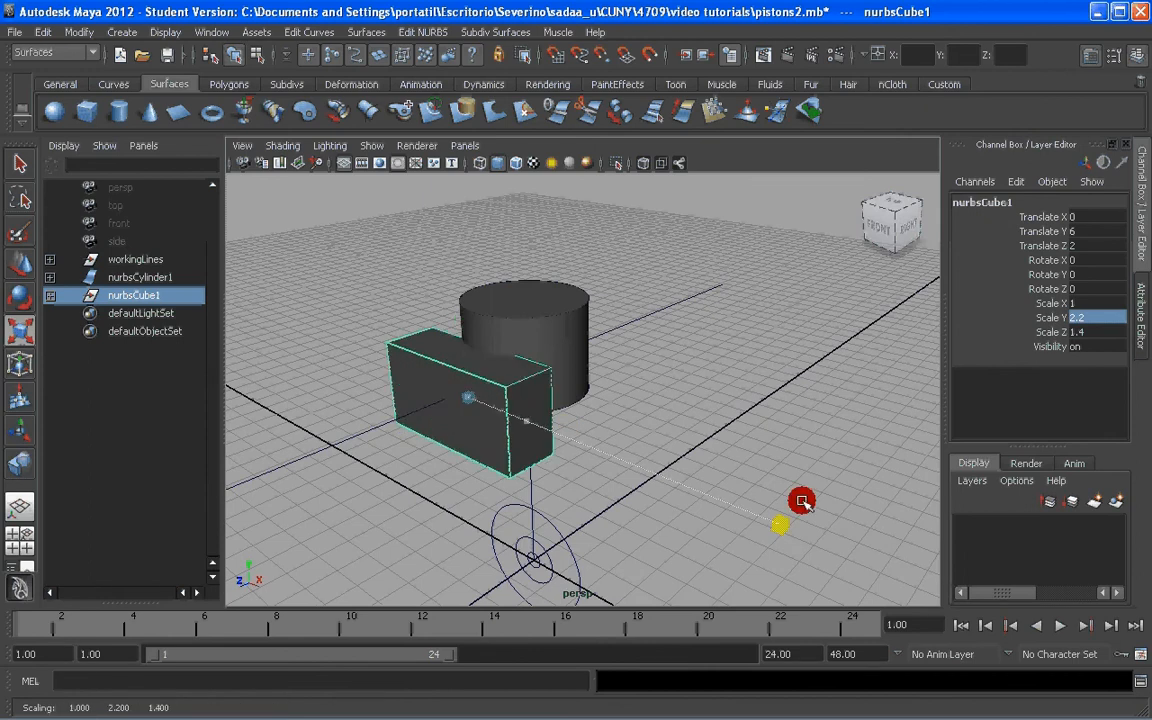
pyautogui.keyDown('alt'); pyautogui.moveTo(612, 368); pyautogui.dragTo(535, 355); pyautogui.keyUp('alt')
pyautogui.scroll(3, 530, 310)
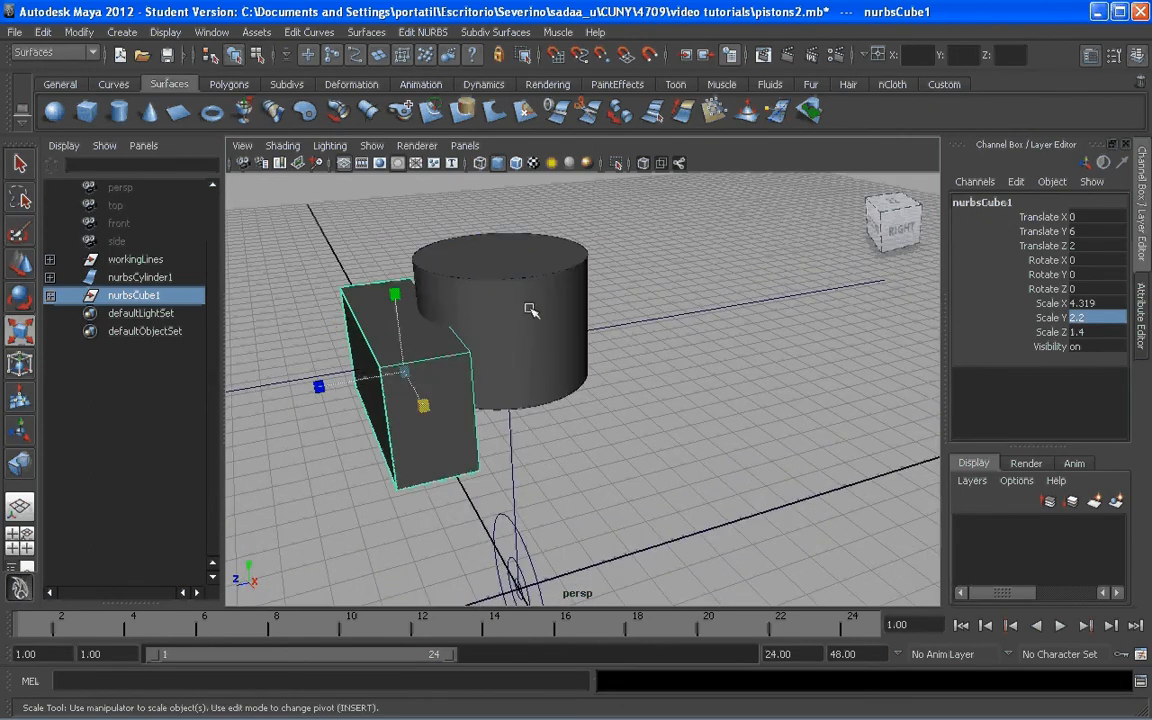
# Duplicate the side cube and set the copy's Translate Z to -2, on the cylinder's opposite side
pyautogui.keyDown('alt'); pyautogui.moveTo(530, 310); pyautogui.dragTo(650, 360); pyautogui.keyUp('alt')
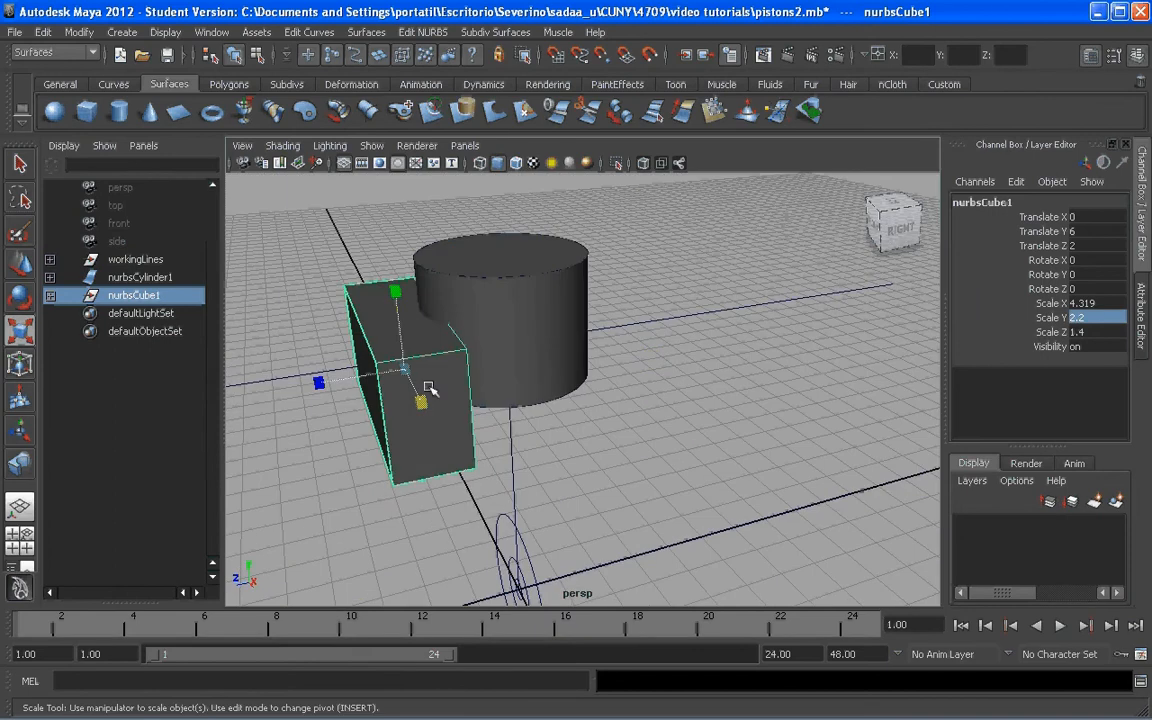
pyautogui.hotkey('ctrl', 'd')
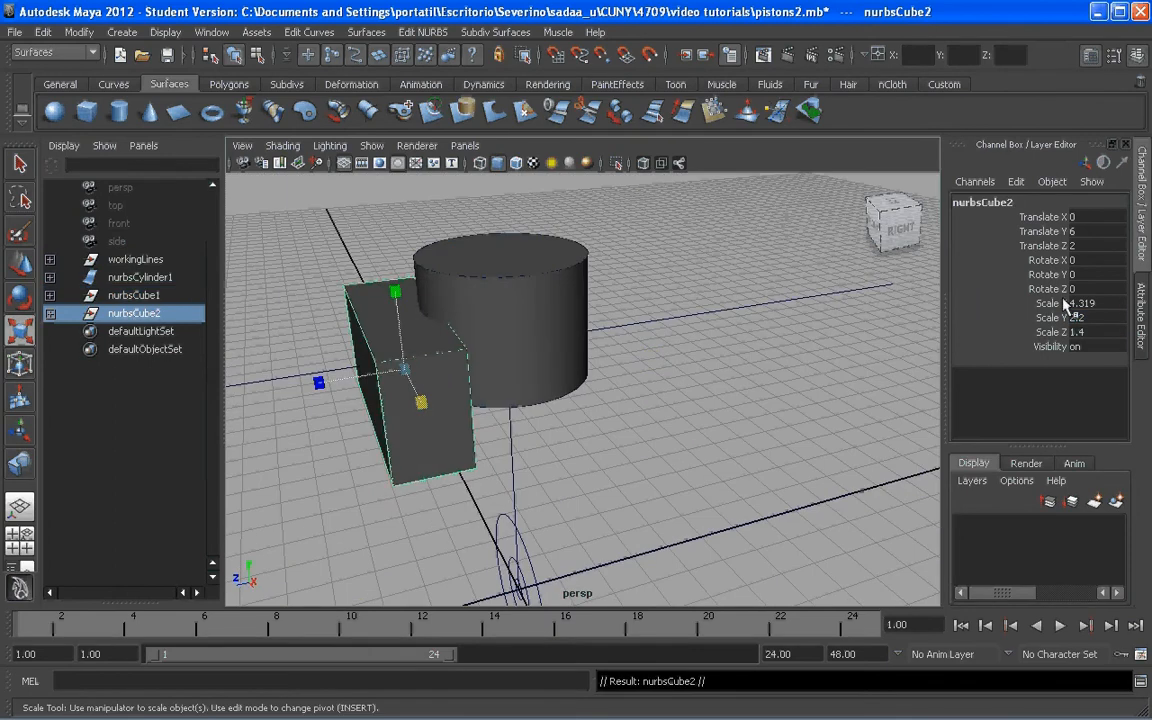
pyautogui.click(1074, 245)
pyautogui.write('-2')
pyautogui.press('Return')
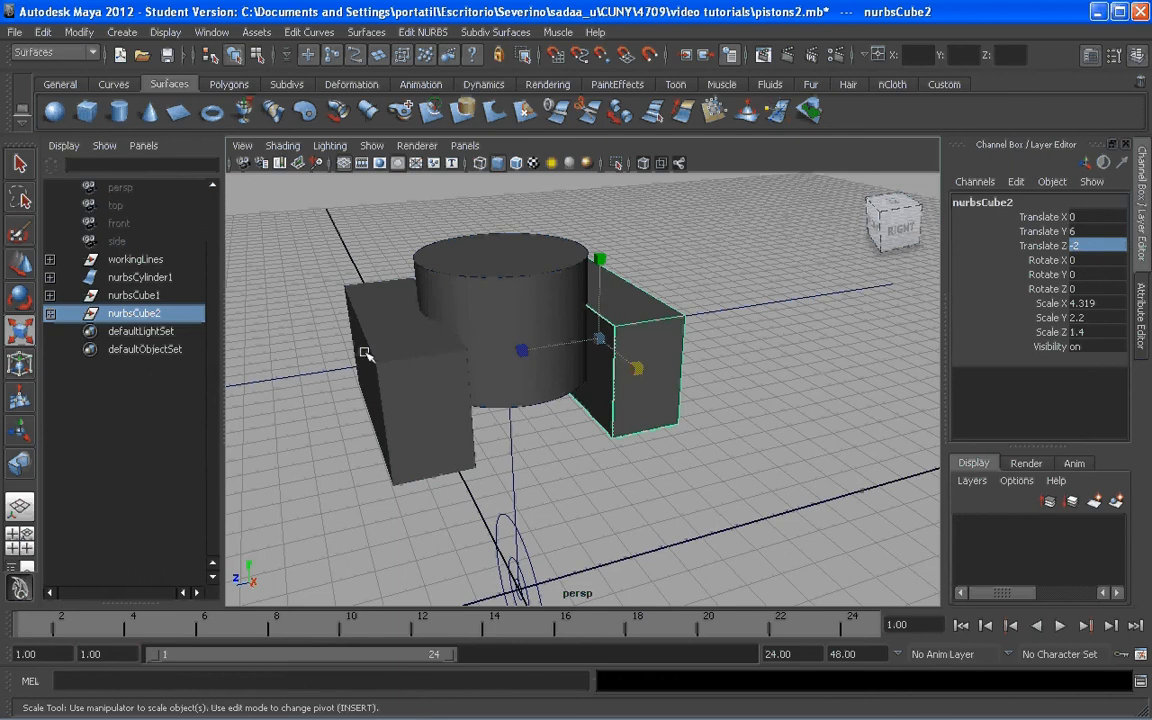
# Duplicate the cylinder together with both side cubes and hide the three copies as backups
pyautogui.keyDown('alt'); pyautogui.moveTo(400, 346); pyautogui.dragTo(674, 372); pyautogui.keyUp('alt')
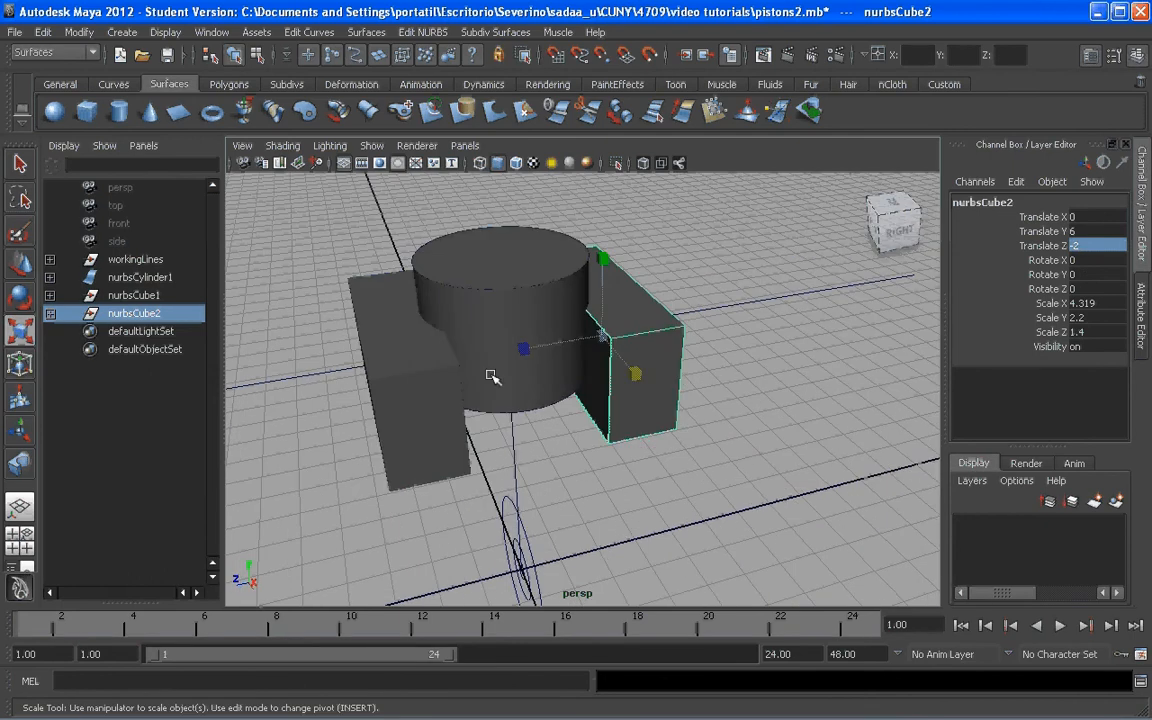
pyautogui.keyDown('ctrl'); pyautogui.click(133, 296); pyautogui.keyUp('ctrl')
pyautogui.keyDown('ctrl'); pyautogui.click(131, 279); pyautogui.keyUp('ctrl')
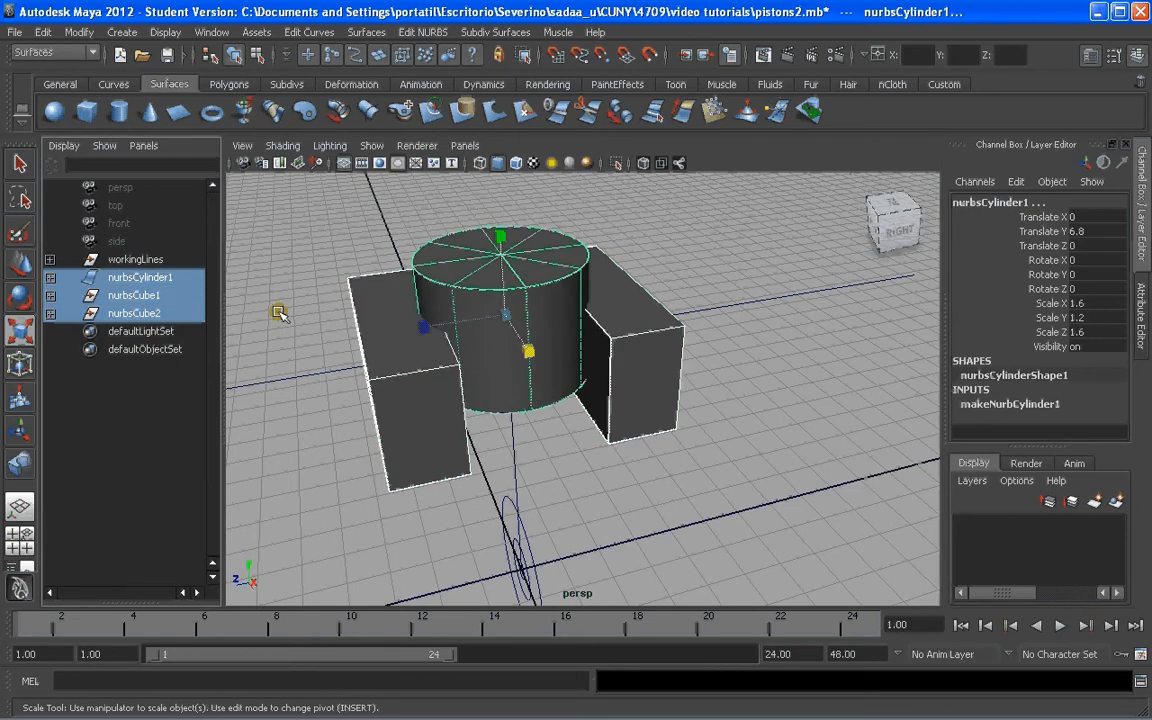
pyautogui.hotkey('ctrl', 'd')
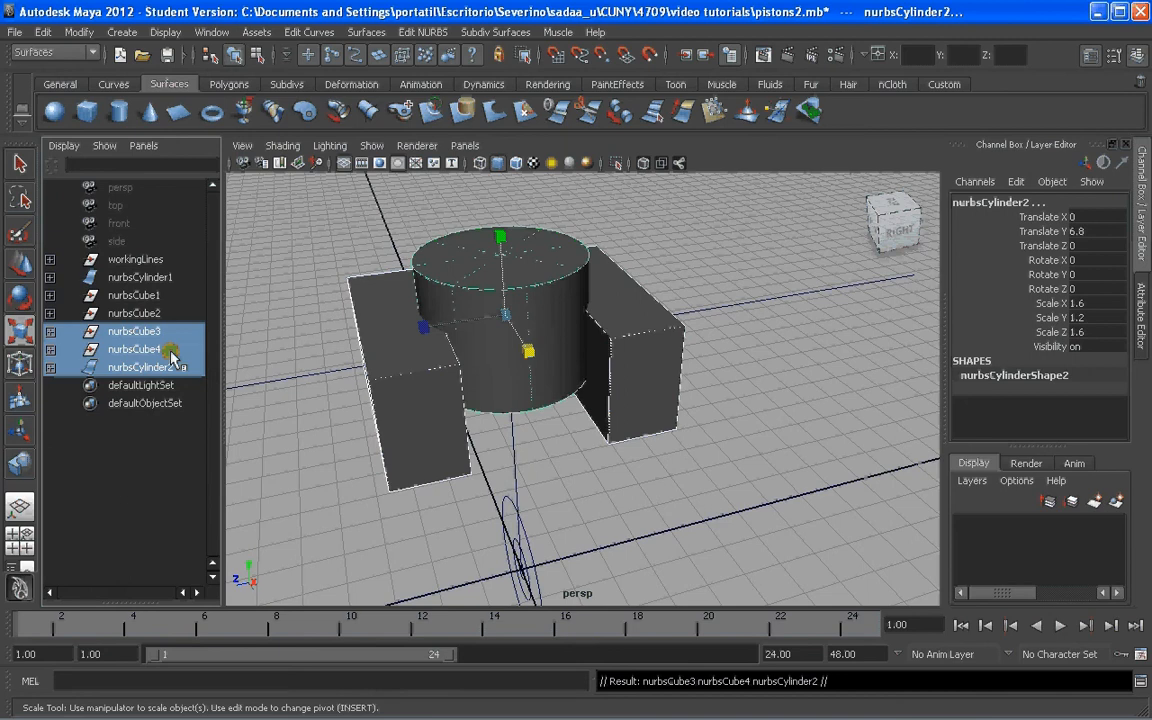
pyautogui.hotkey('ctrl', 'h')
pyautogui.keyDown('alt'); pyautogui.moveTo(488, 327); pyautogui.dragTo(485, 308); pyautogui.keyUp('alt')
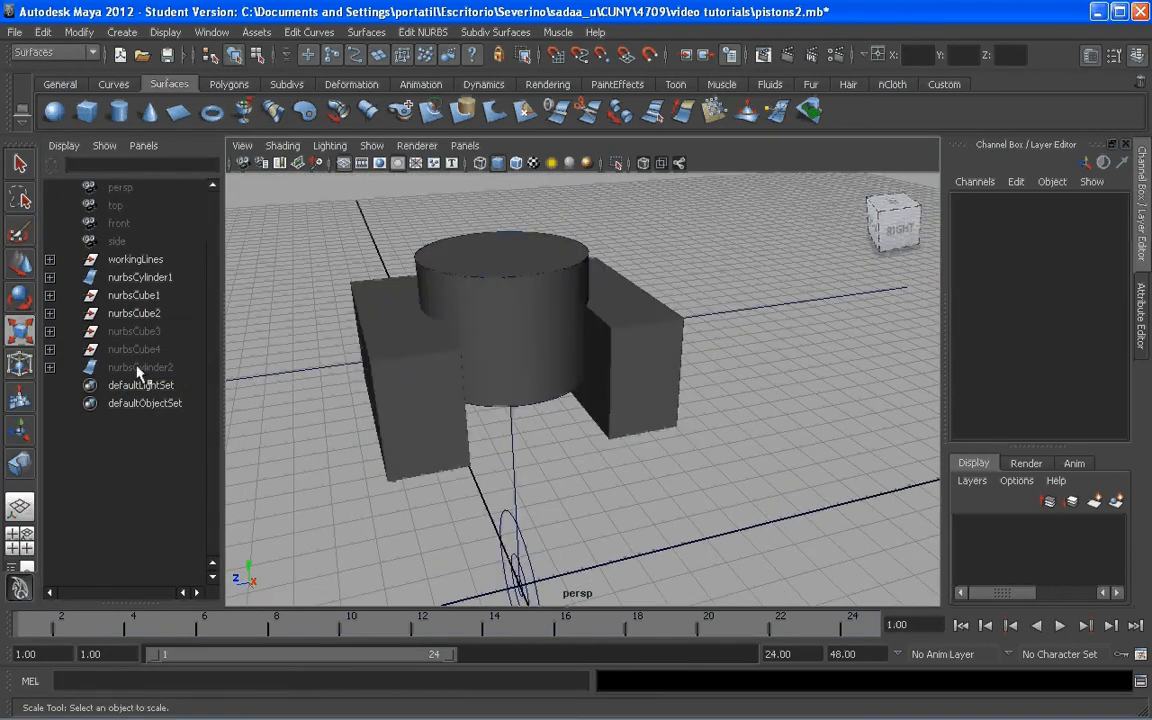
# Subtract nurbsCube1 from the cylinder with the NURBS Boolean Difference tool, keeping Delete inputs off and Hierarchy selection on
pyautogui.keyDown('alt'); pyautogui.moveTo(406, 355); pyautogui.dragTo(586, 376); pyautogui.keyUp('alt')
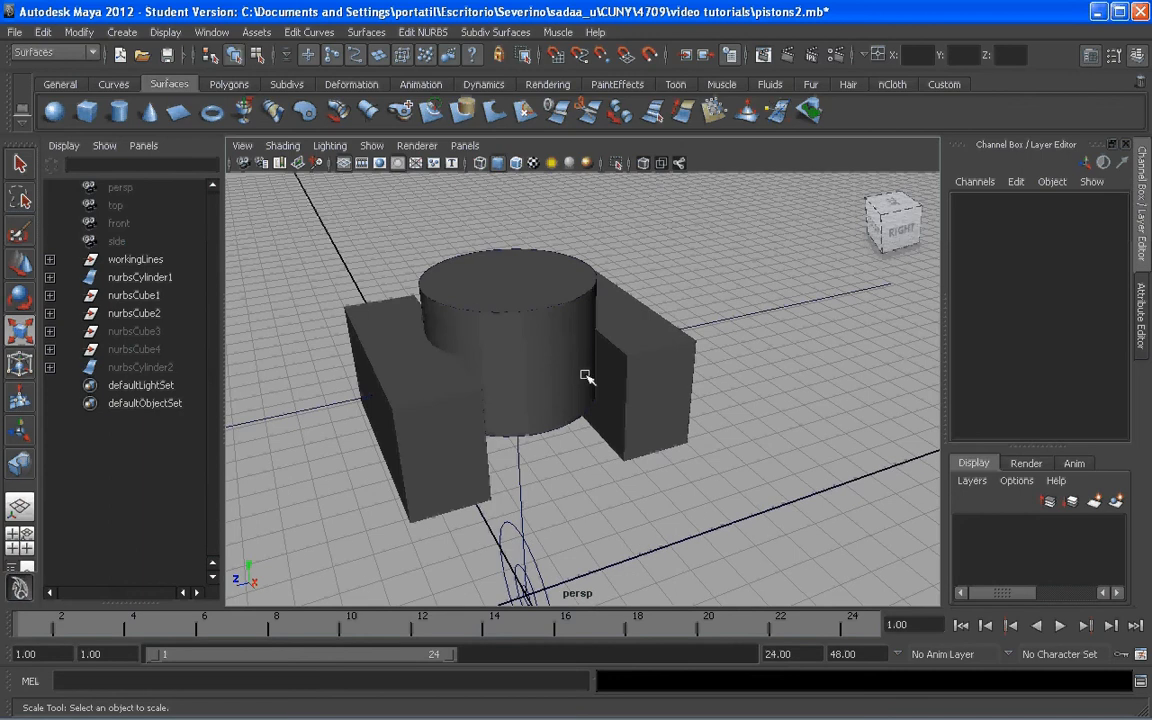
pyautogui.scroll(3, 586, 376)
pyautogui.keyDown('alt'); pyautogui.moveTo(491, 316); pyautogui.dragTo(565, 338, button='middle'); pyautogui.keyUp('alt')
pyautogui.click(423, 32)
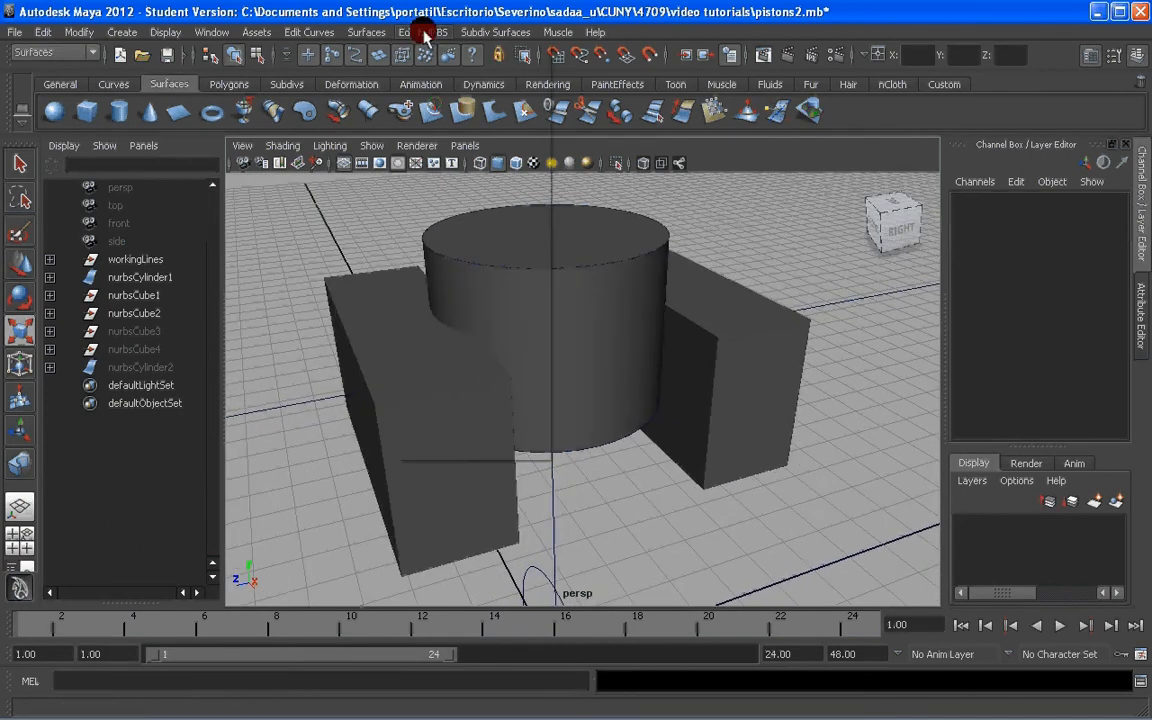
pyautogui.moveTo(480, 147)
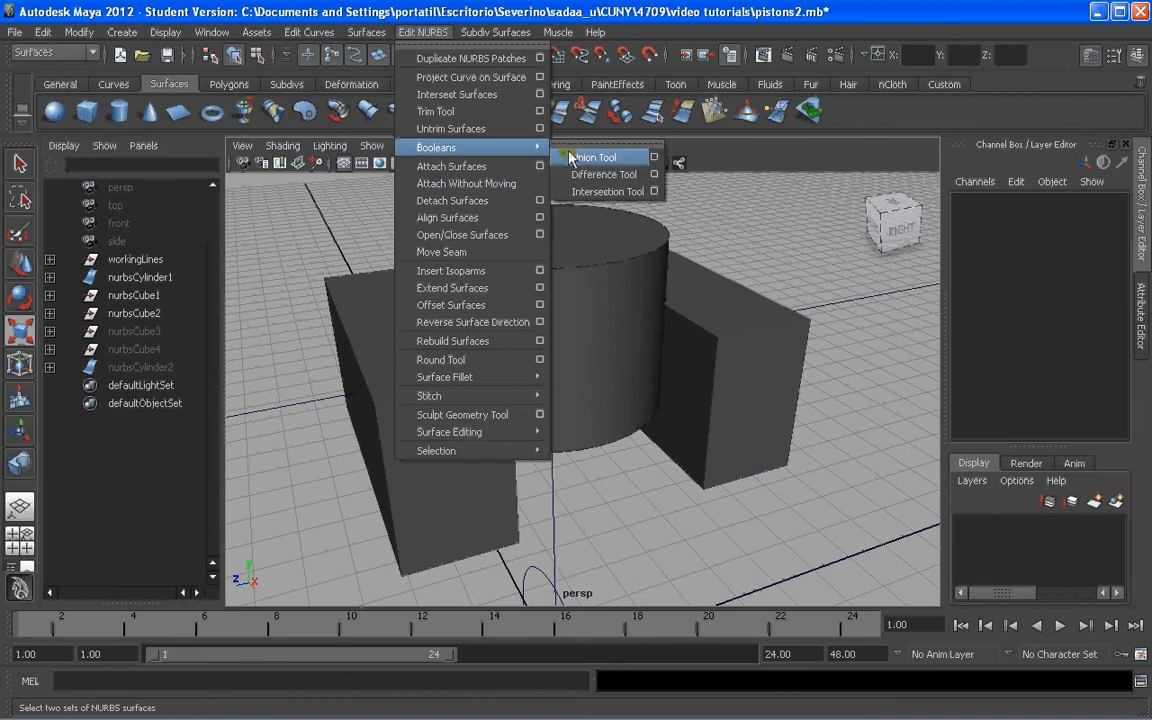
pyautogui.click(653, 176)
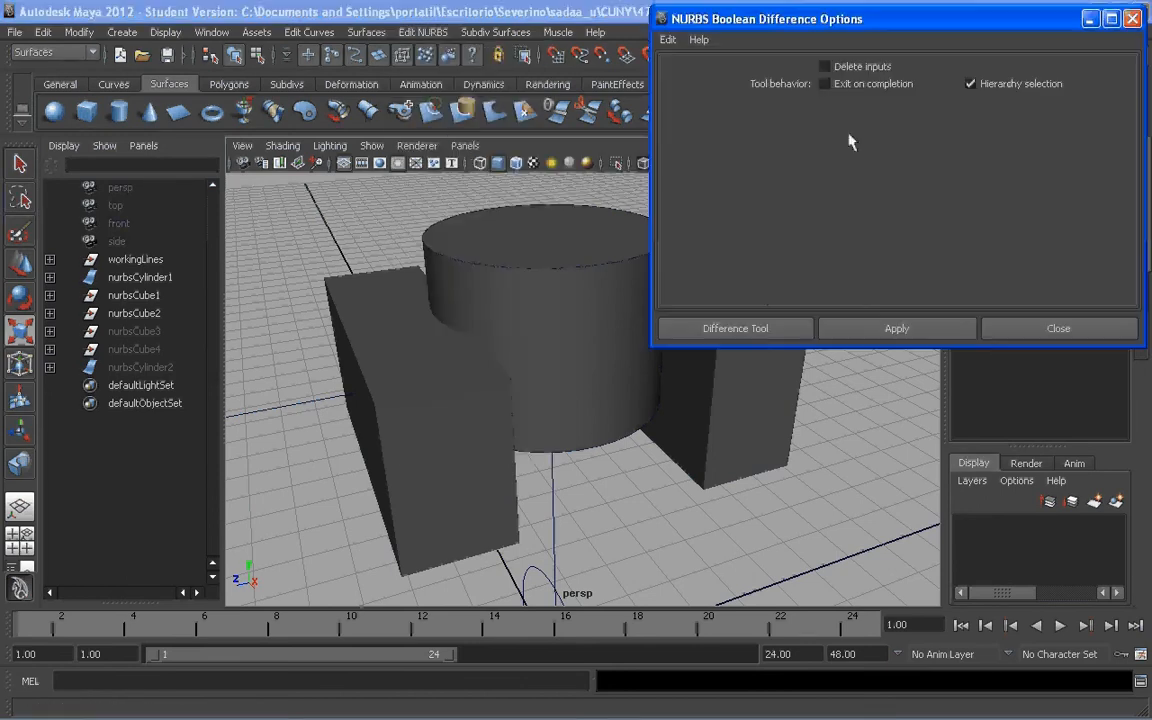
pyautogui.click(737, 329)
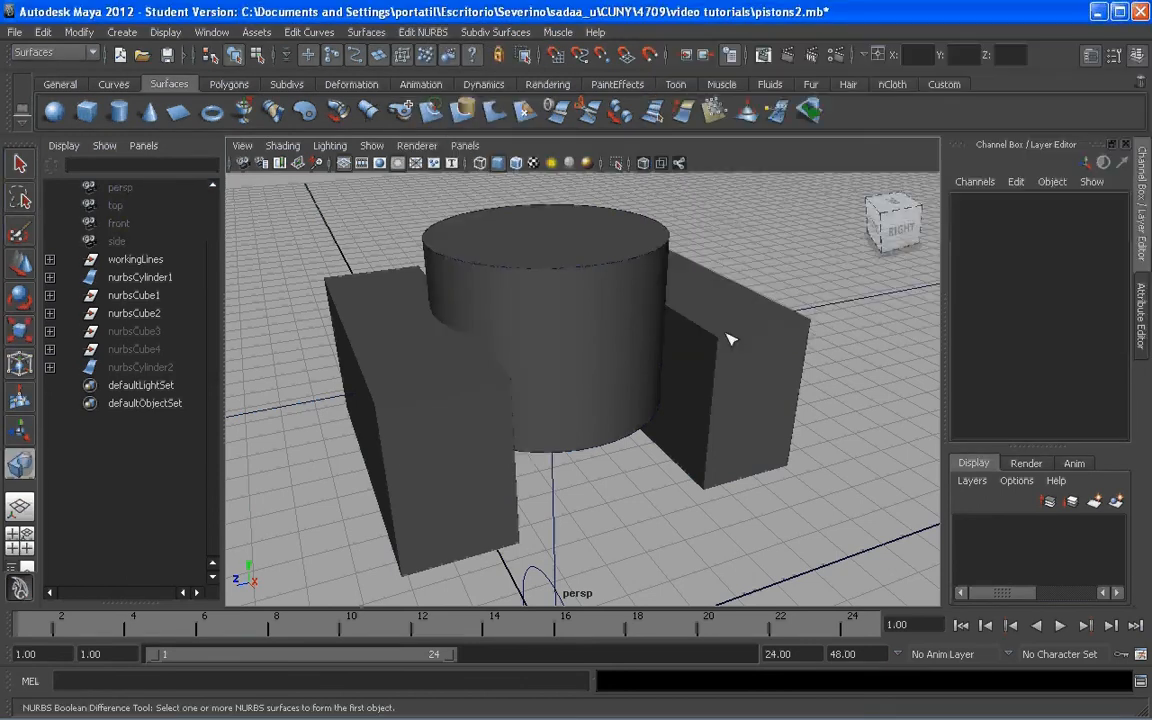
pyautogui.click(540, 296)
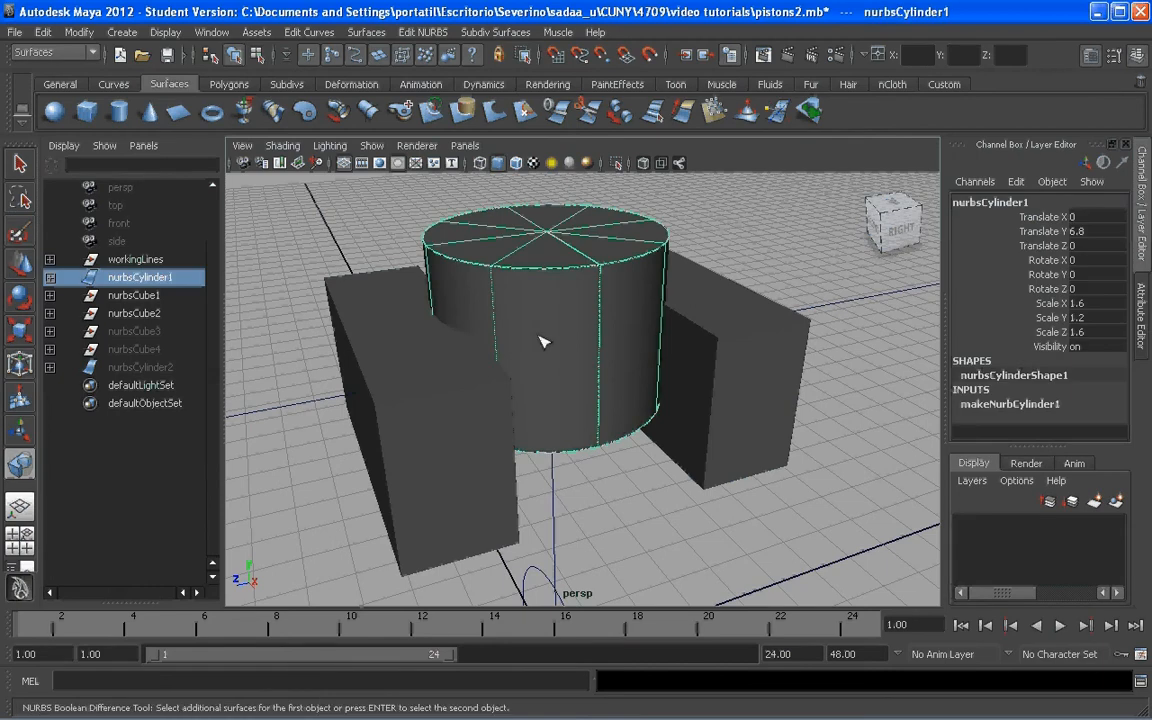
pyautogui.press('Return')
pyautogui.click(405, 427)
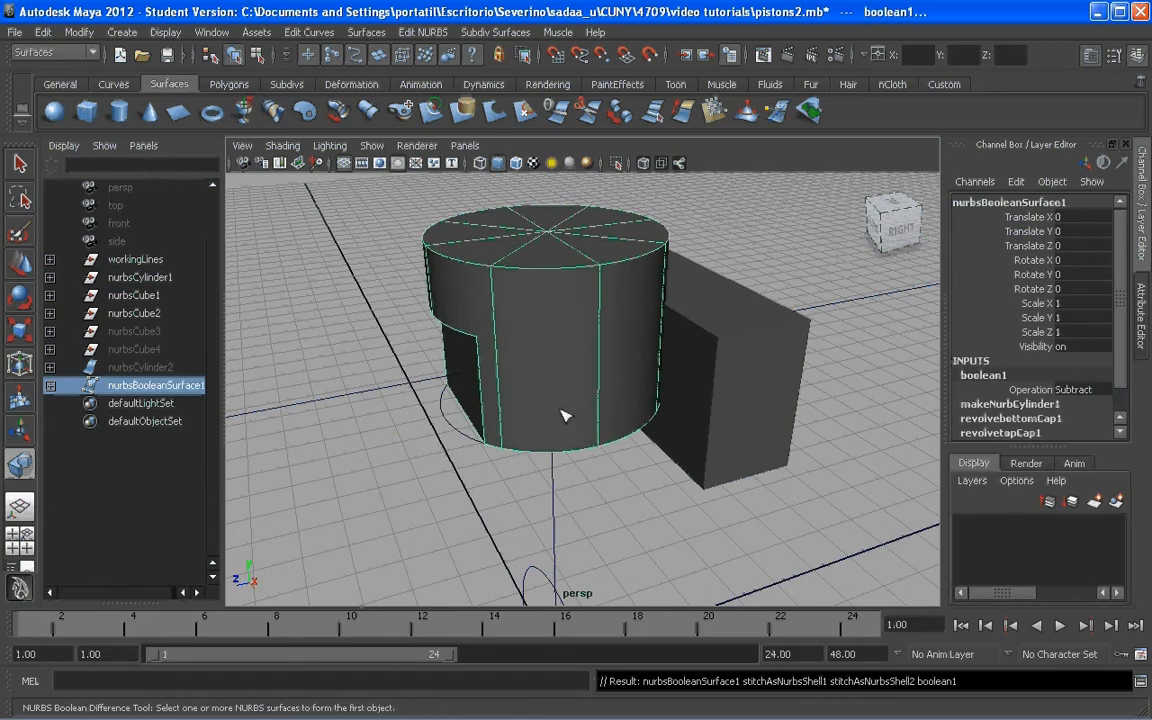
pyautogui.press('q')
pyautogui.click(267, 295)
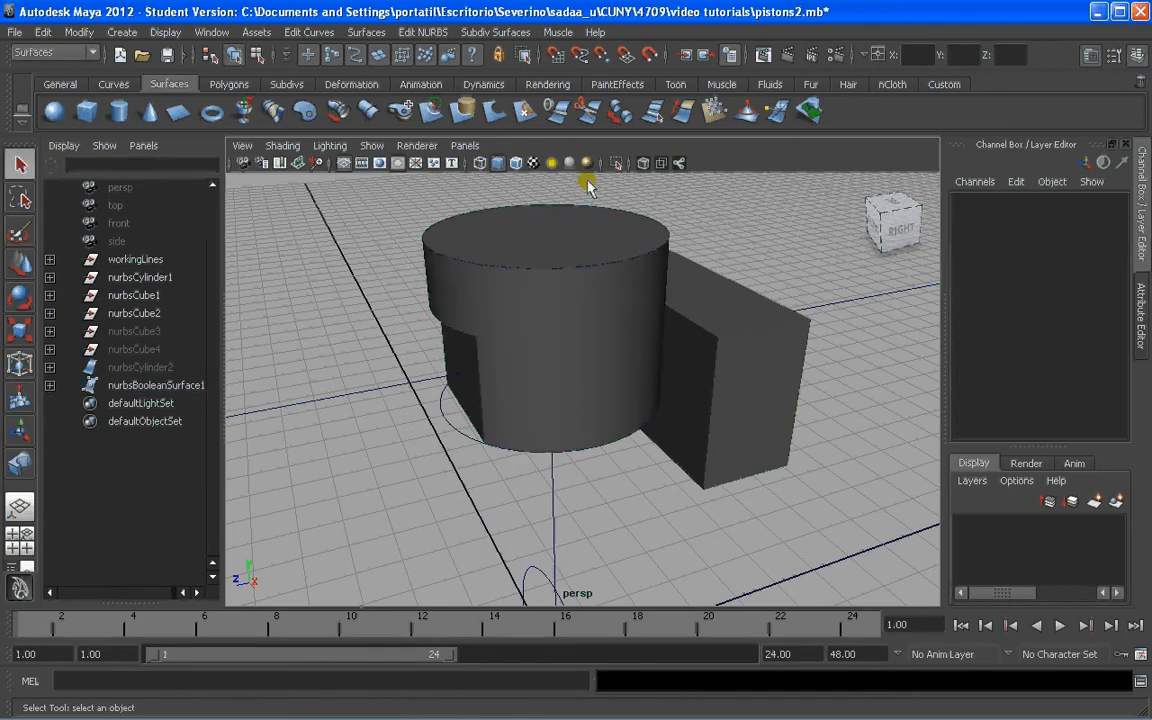
# Subtract the remaining side cube from the notched cylinder with the NURBS Boolean Difference tool
pyautogui.click(430, 34)
pyautogui.moveTo(478, 147)
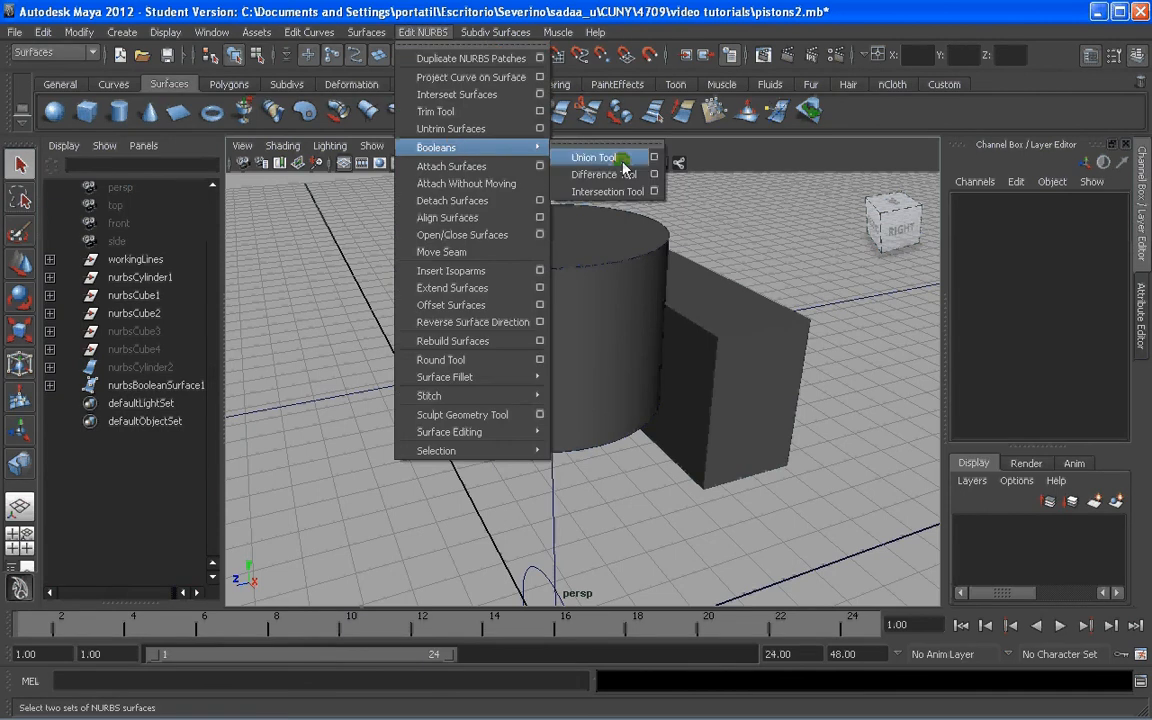
pyautogui.click(588, 170)
pyautogui.click(597, 302)
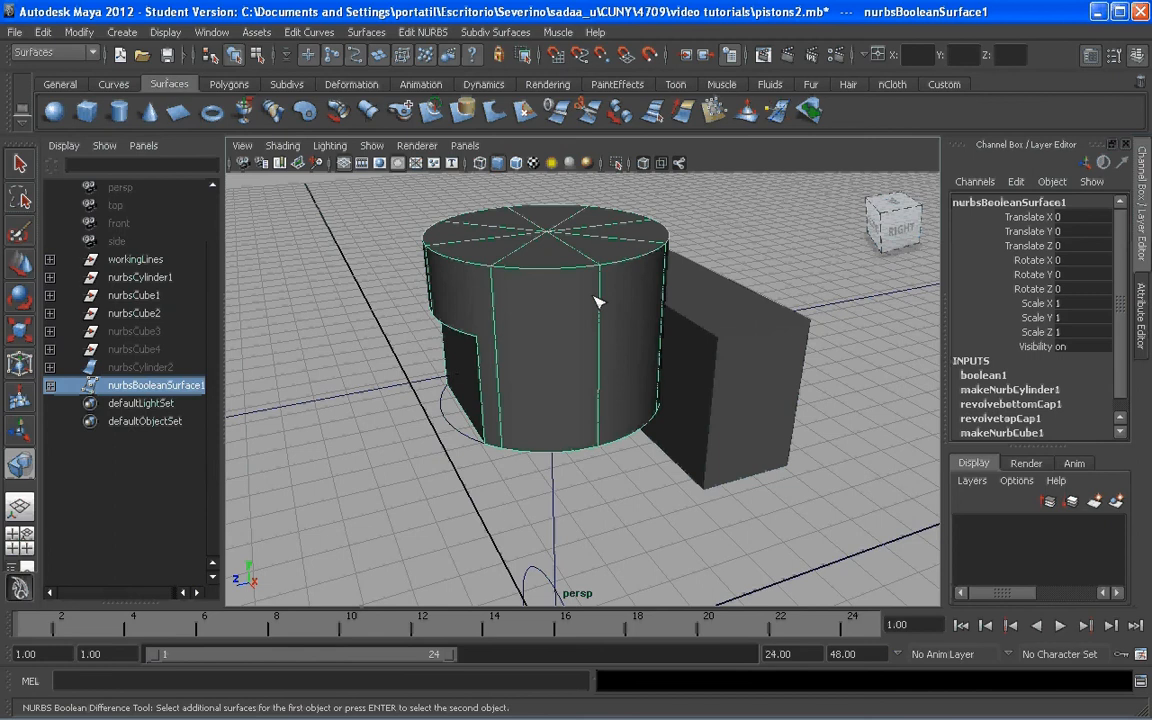
pyautogui.click(717, 333)
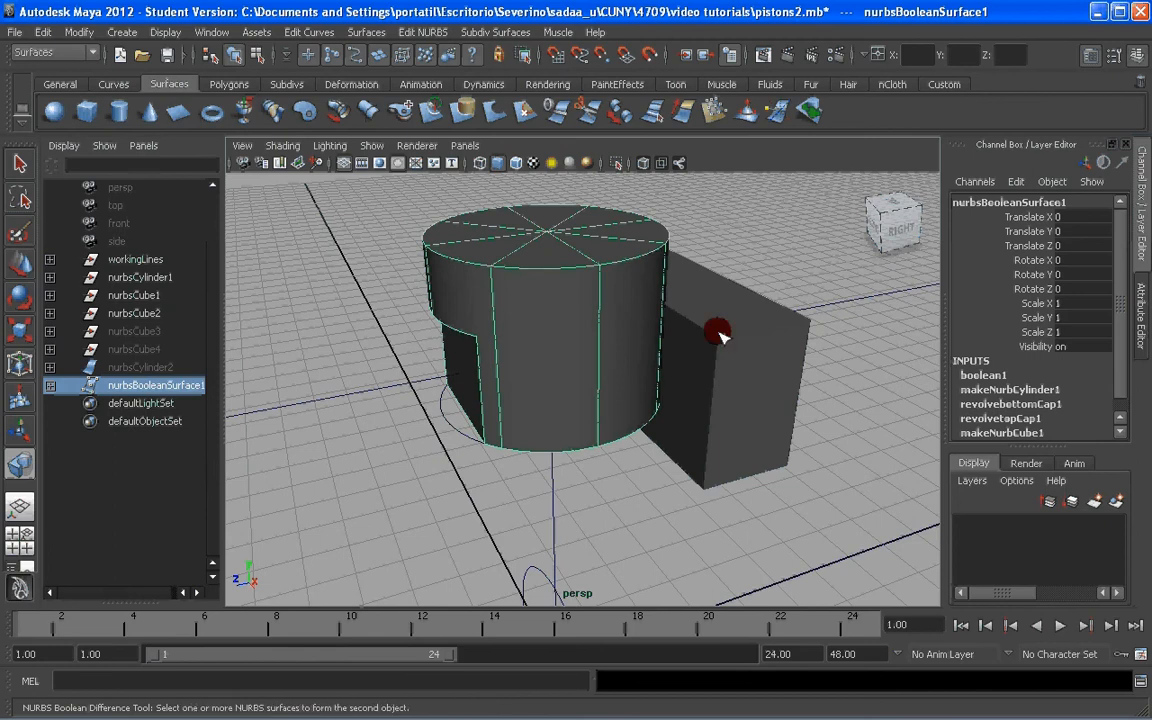
pyautogui.keyDown('alt'); pyautogui.moveTo(720, 336); pyautogui.dragTo(609, 342); pyautogui.keyUp('alt')
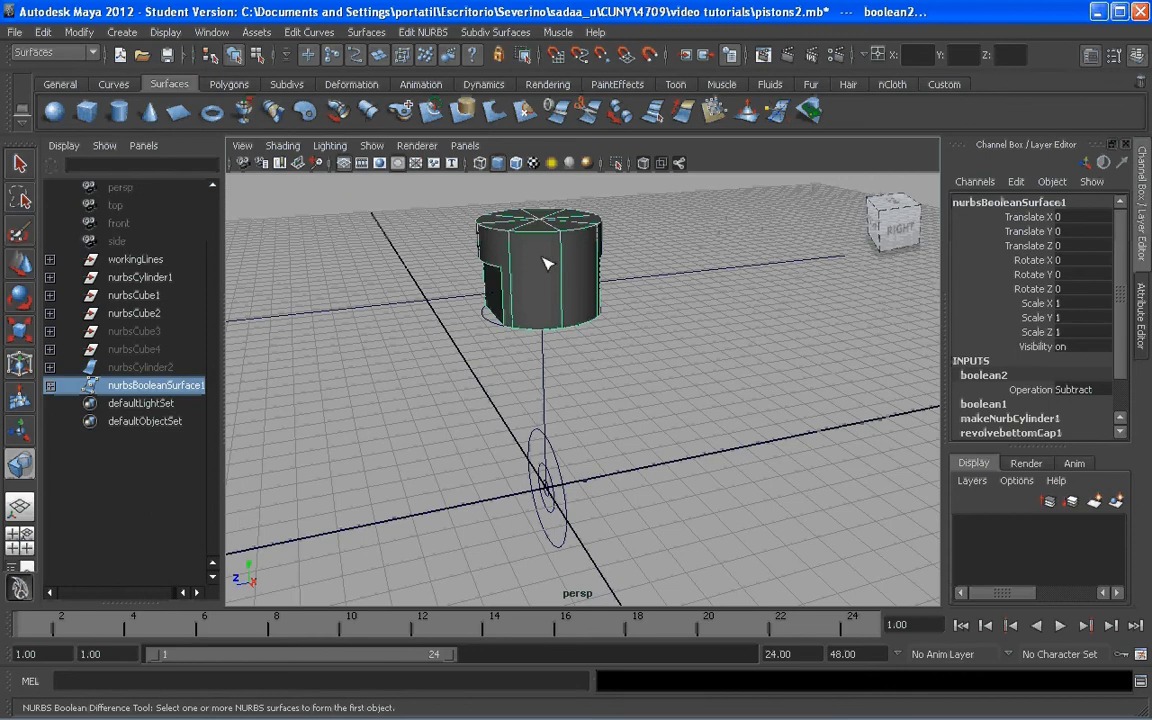
# Duplicate the cylinder notched on both sides and hide the copy
pyautogui.hotkey('ctrl', 'd')
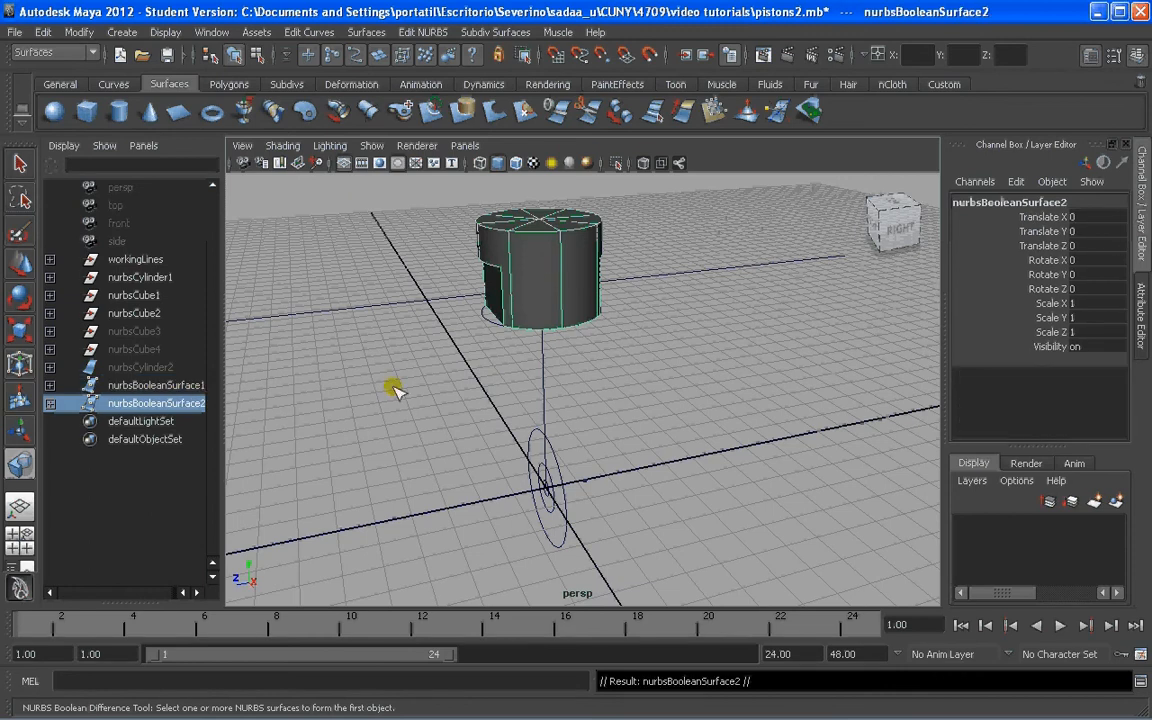
pyautogui.hotkey('ctrl', 'h')
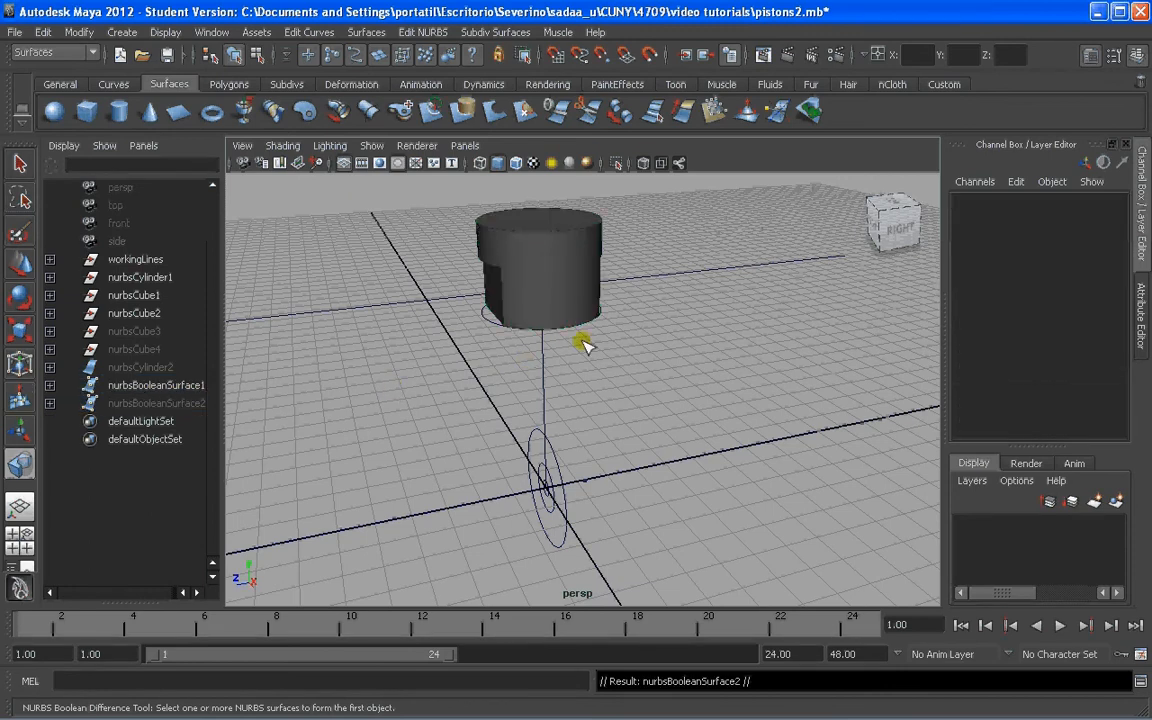
pyautogui.press('q')
# Create a NURBS cube at the origin and scale it uniformly to about 4.37
pyautogui.keyDown('alt'); pyautogui.moveTo(591, 362); pyautogui.dragTo(568, 370); pyautogui.keyUp('alt')
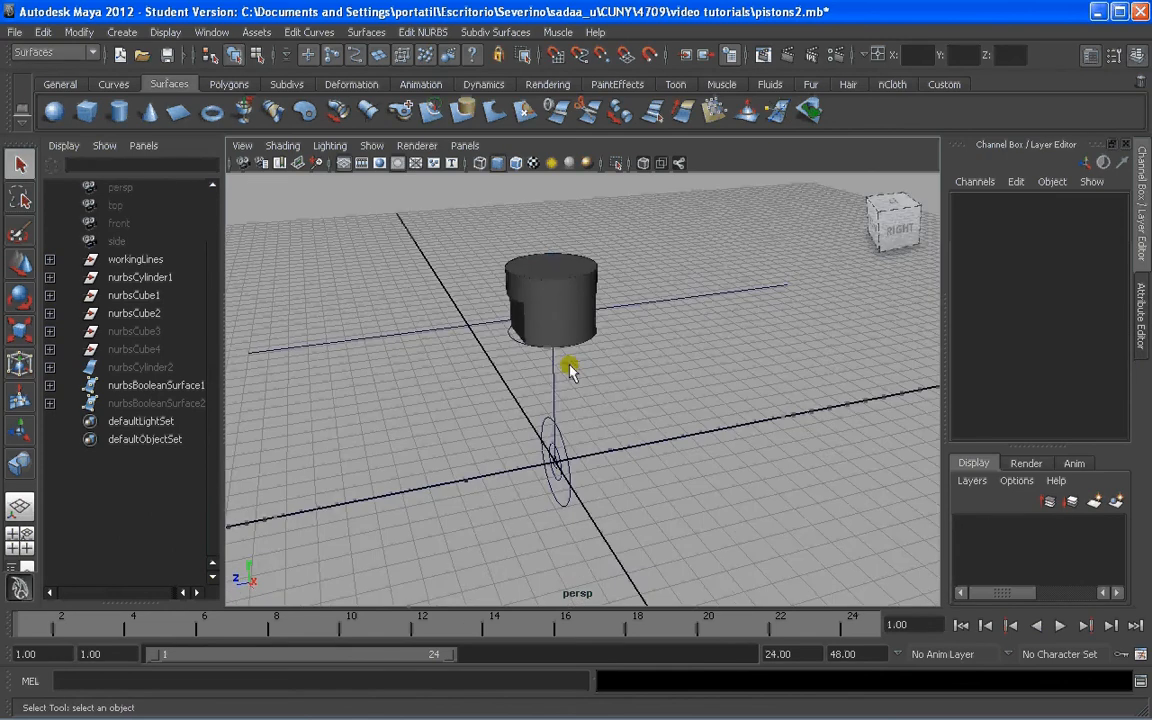
pyautogui.scroll(3, 569, 366)
pyautogui.keyDown('alt'); pyautogui.moveTo(414, 292); pyautogui.dragTo(404, 266); pyautogui.keyUp('alt')
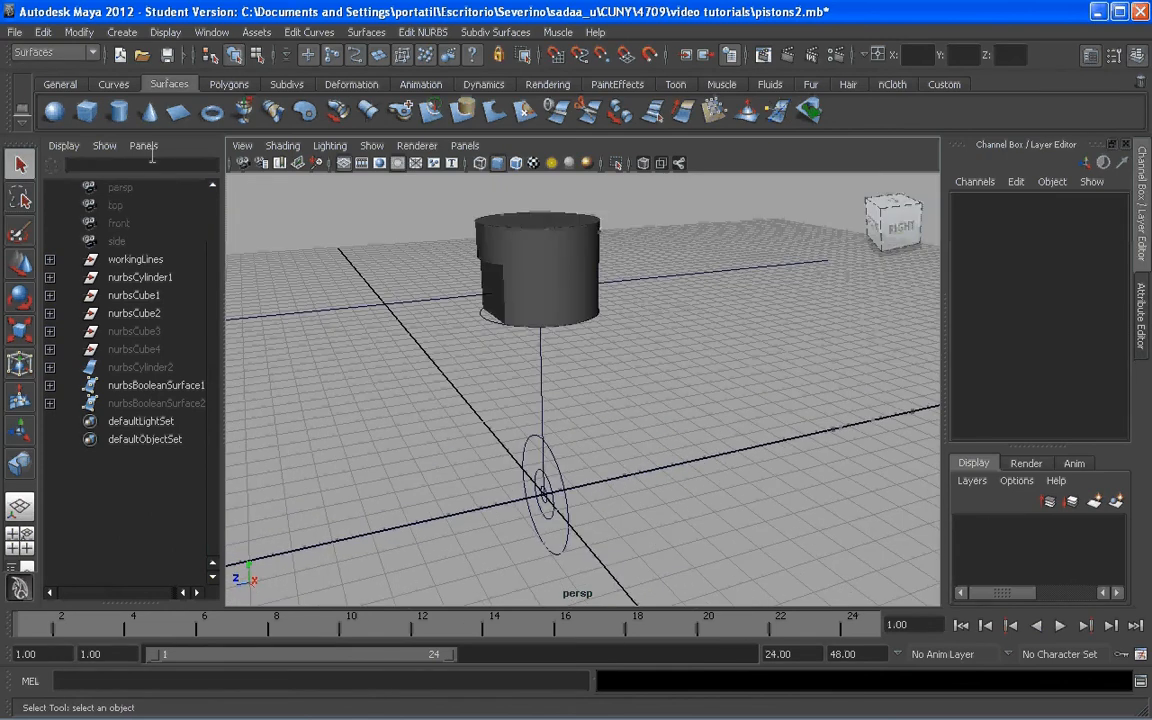
pyautogui.click(92, 113)
pyautogui.press('r')
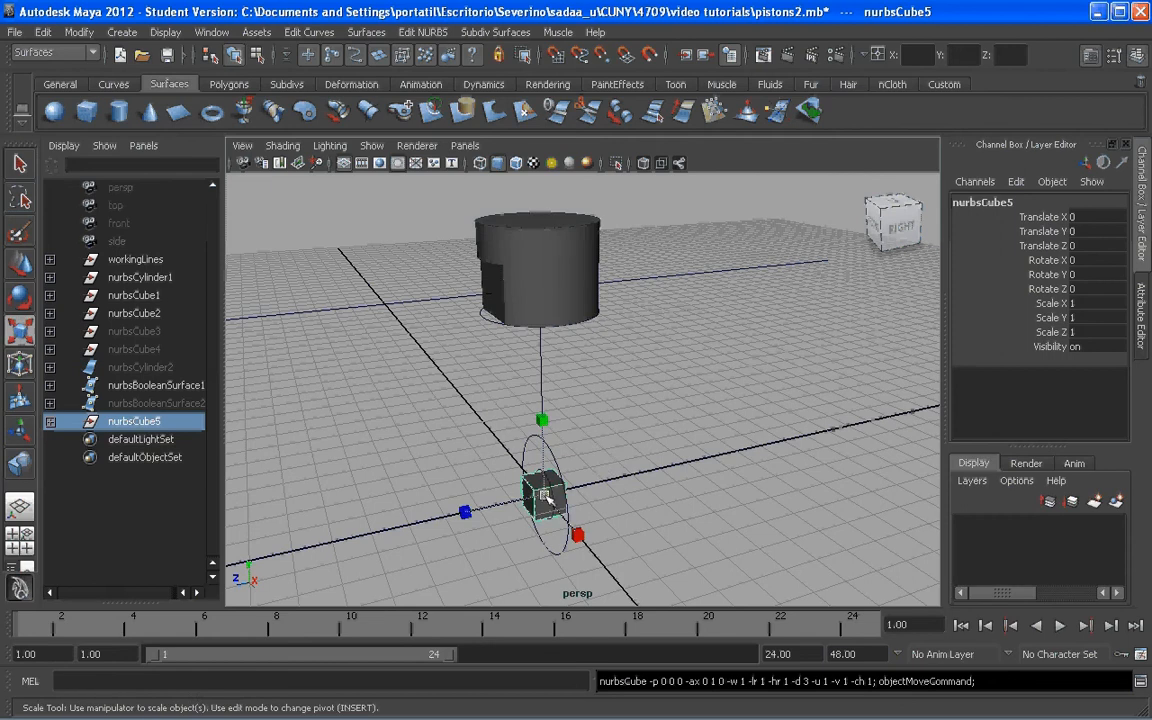
pyautogui.moveTo(546, 497); pyautogui.dragTo(641, 490)
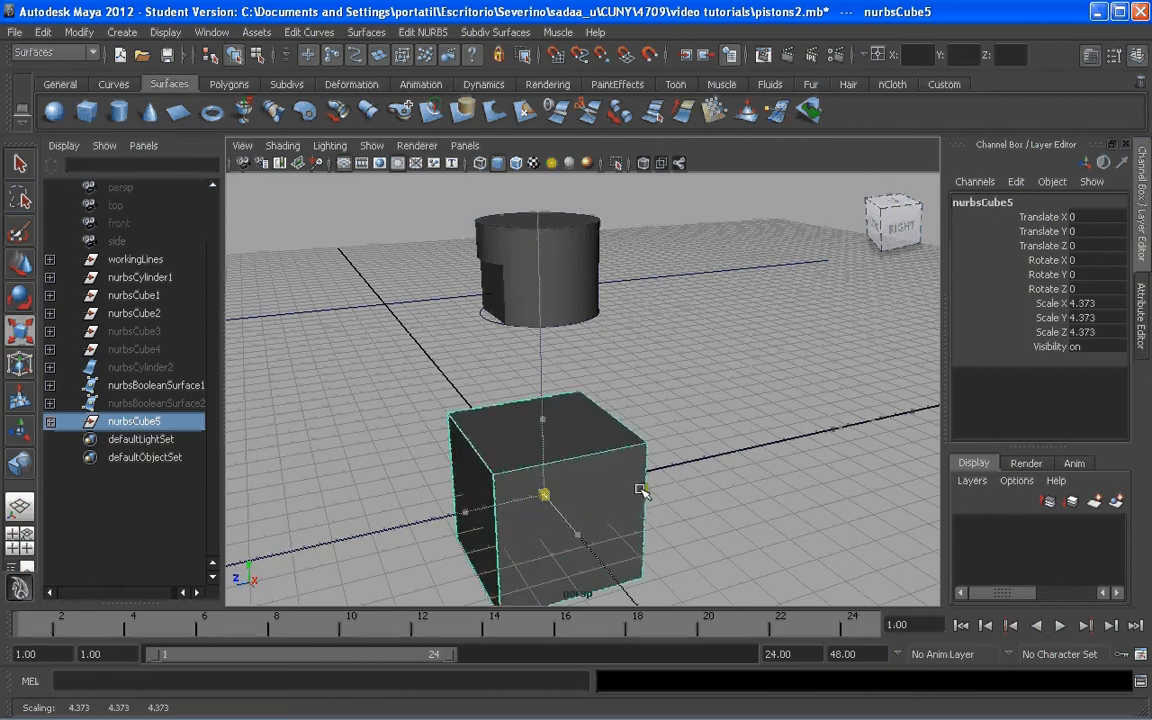
# Raise the large cube to a Translate Y of about 9 so it covers the piston's upper part
pyautogui.scroll(-2, 641, 489)
pyautogui.press('w')
pyautogui.moveTo(553, 405); pyautogui.dragTo(546, 188)
pyautogui.keyDown('alt'); pyautogui.moveTo(588, 410); pyautogui.dragTo(579, 342); pyautogui.keyUp('alt')
pyautogui.keyDown('alt'); pyautogui.moveTo(552, 268); pyautogui.dragTo(553, 342, button='middle'); pyautogui.keyUp('alt')
pyautogui.scroll(4, 553, 342)
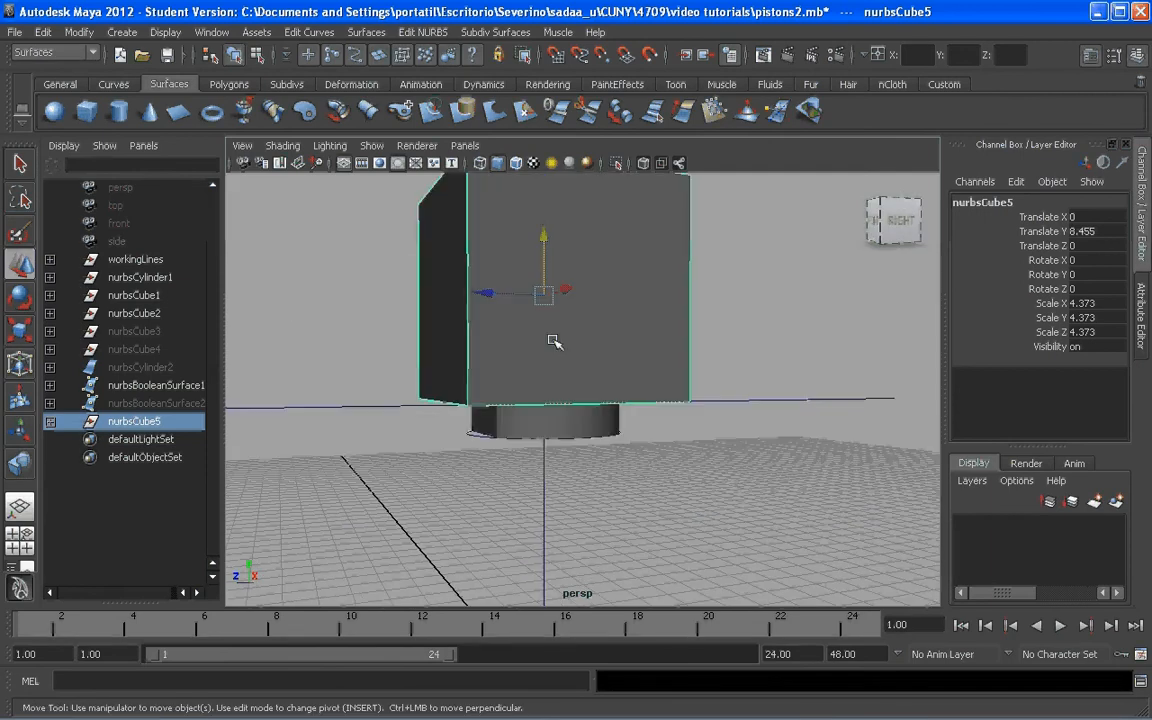
pyautogui.moveTo(543, 237)
pyautogui.mouseDown()
pyautogui.moveTo(545, 207)
pyautogui.moveTo(547, 224)
pyautogui.mouseUp()
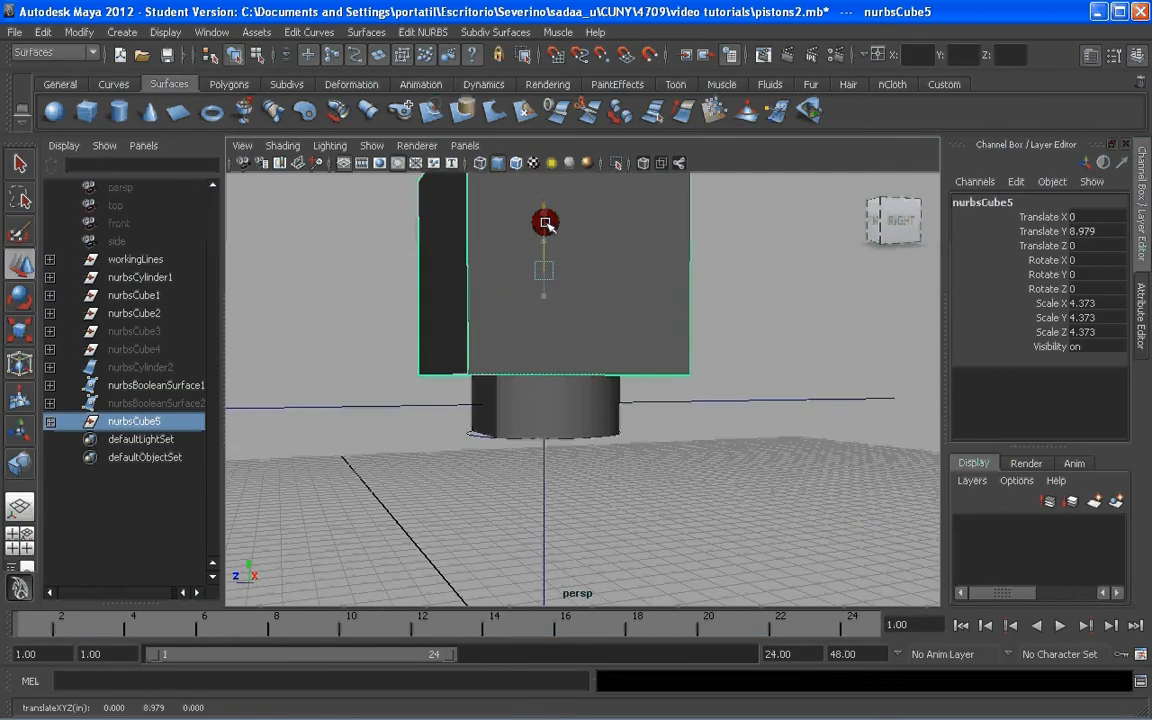
pyautogui.click(651, 437)
# Subtract the large cube from the piston surface with the NURBS Boolean Difference tool, leaving only the flat-sided lower part
pyautogui.keyDown('alt'); pyautogui.moveTo(651, 437); pyautogui.dragTo(581, 404); pyautogui.keyUp('alt')
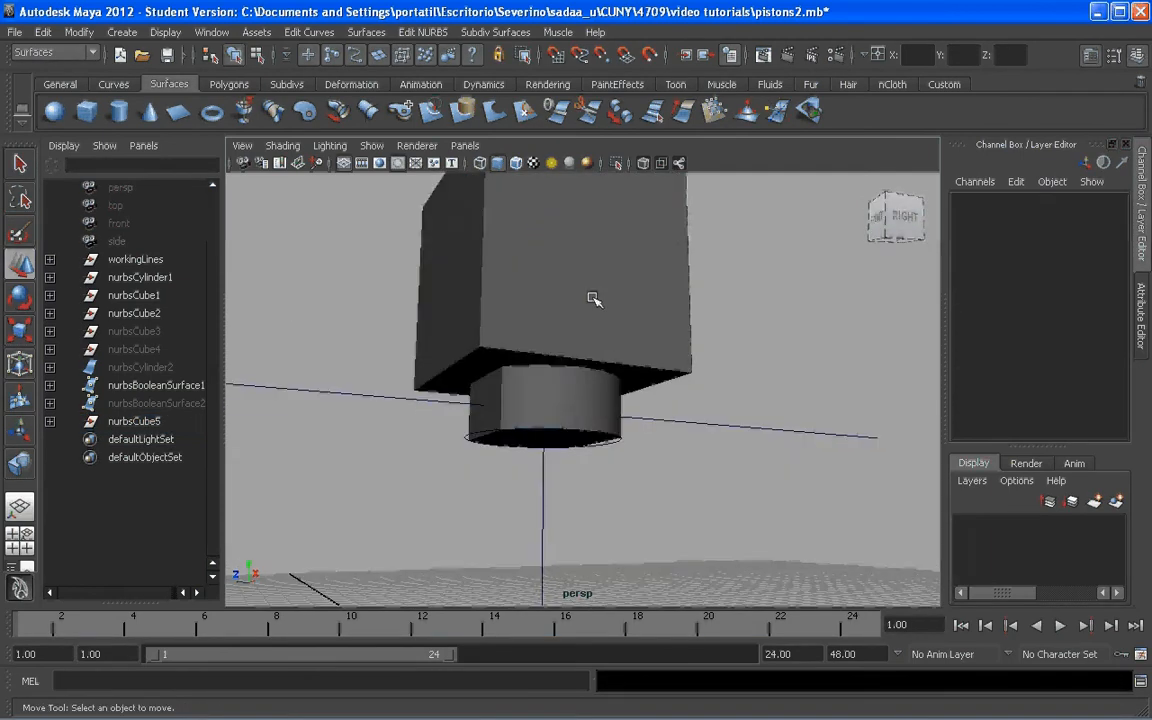
pyautogui.keyDown('alt'); pyautogui.moveTo(591, 301); pyautogui.dragTo(741, 441); pyautogui.keyUp('alt')
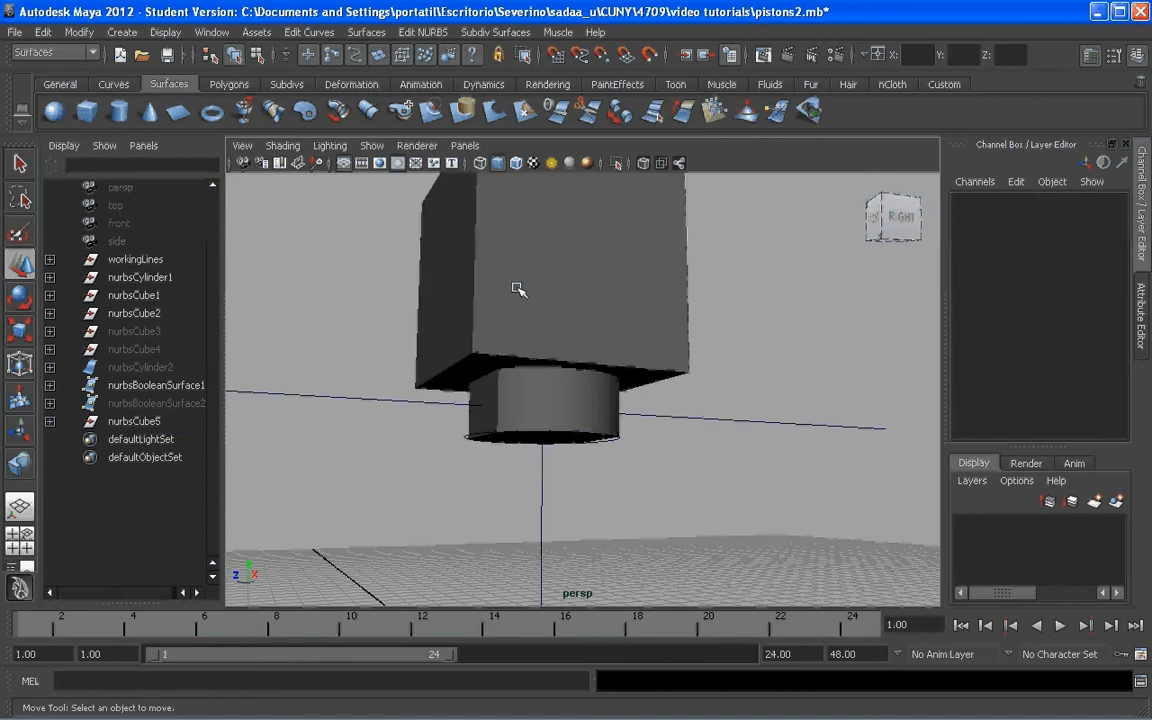
pyautogui.click(423, 32)
pyautogui.moveTo(465, 150)
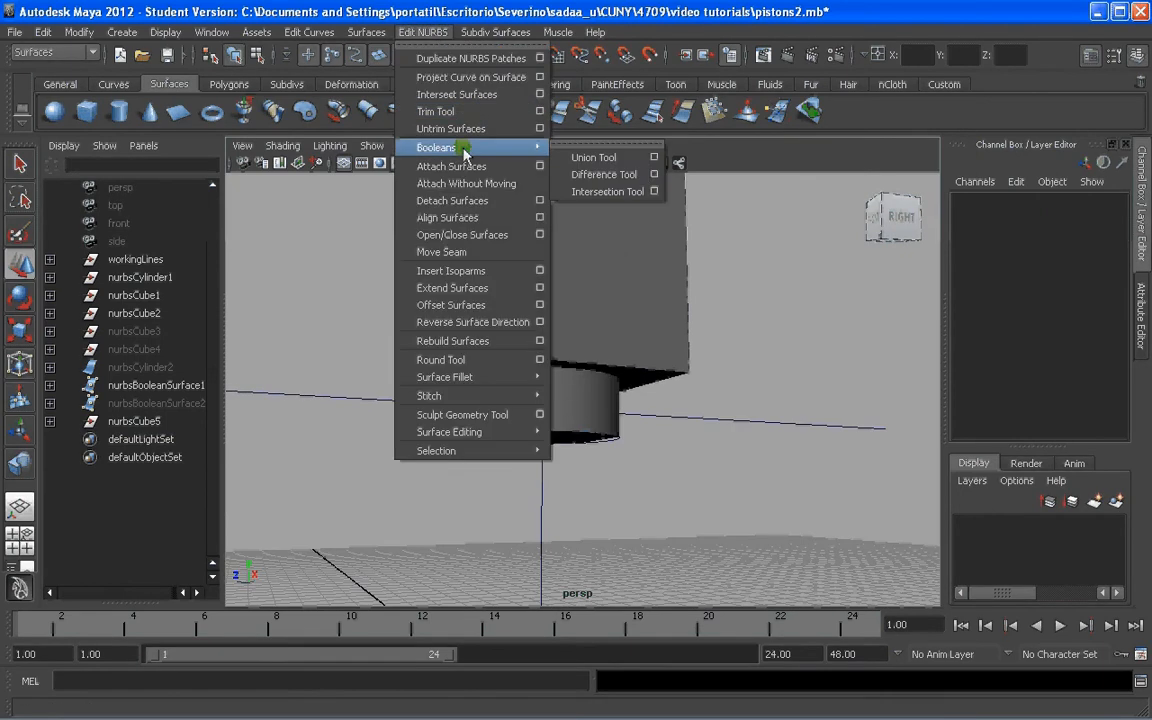
pyautogui.click(612, 175)
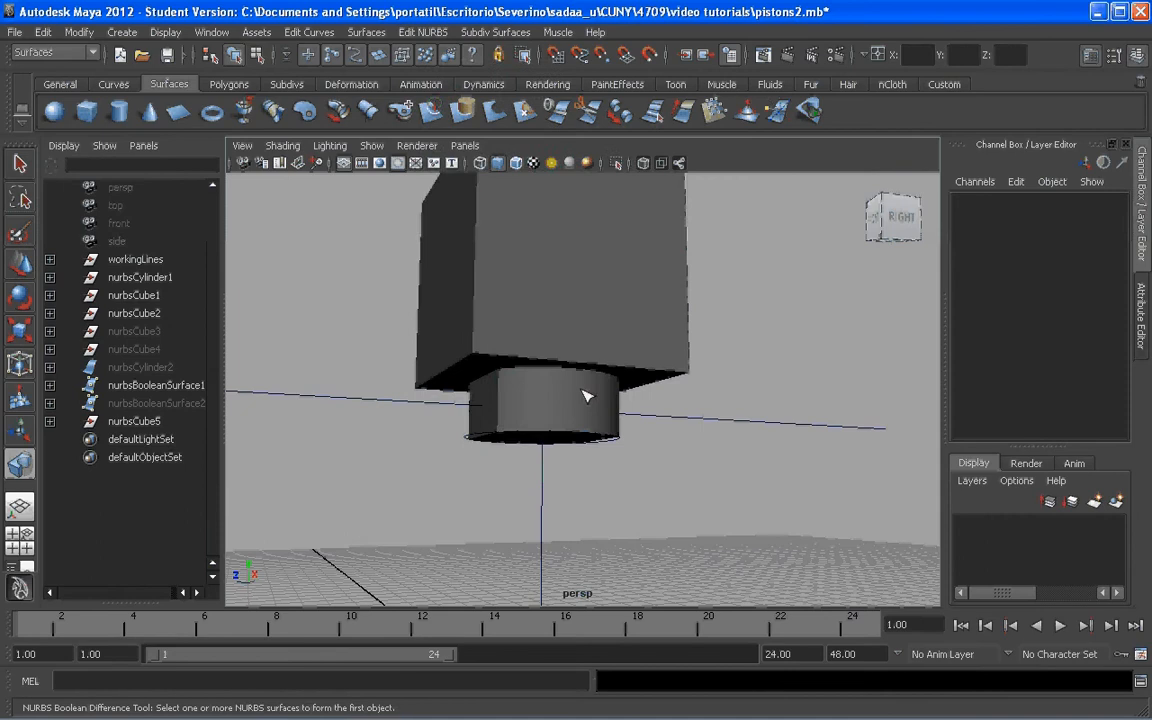
pyautogui.click(587, 397)
pyautogui.click(652, 300)
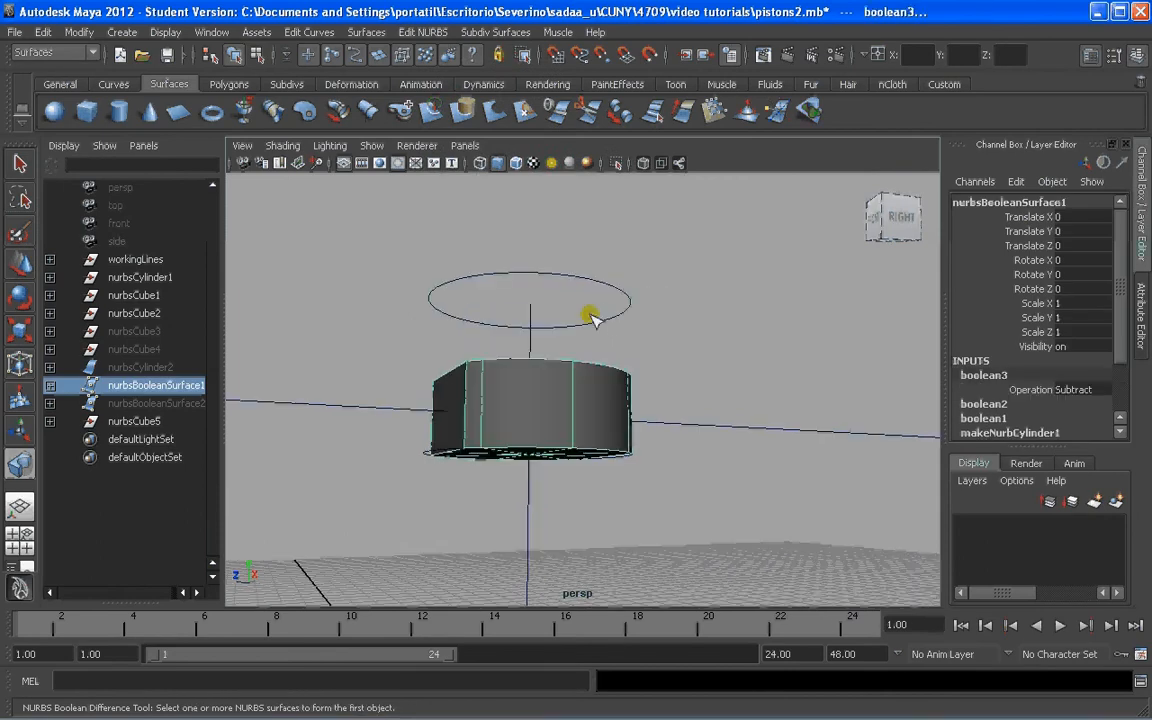
pyautogui.keyDown('alt'); pyautogui.moveTo(591, 318); pyautogui.dragTo(628, 378); pyautogui.keyUp('alt')
pyautogui.press('q')
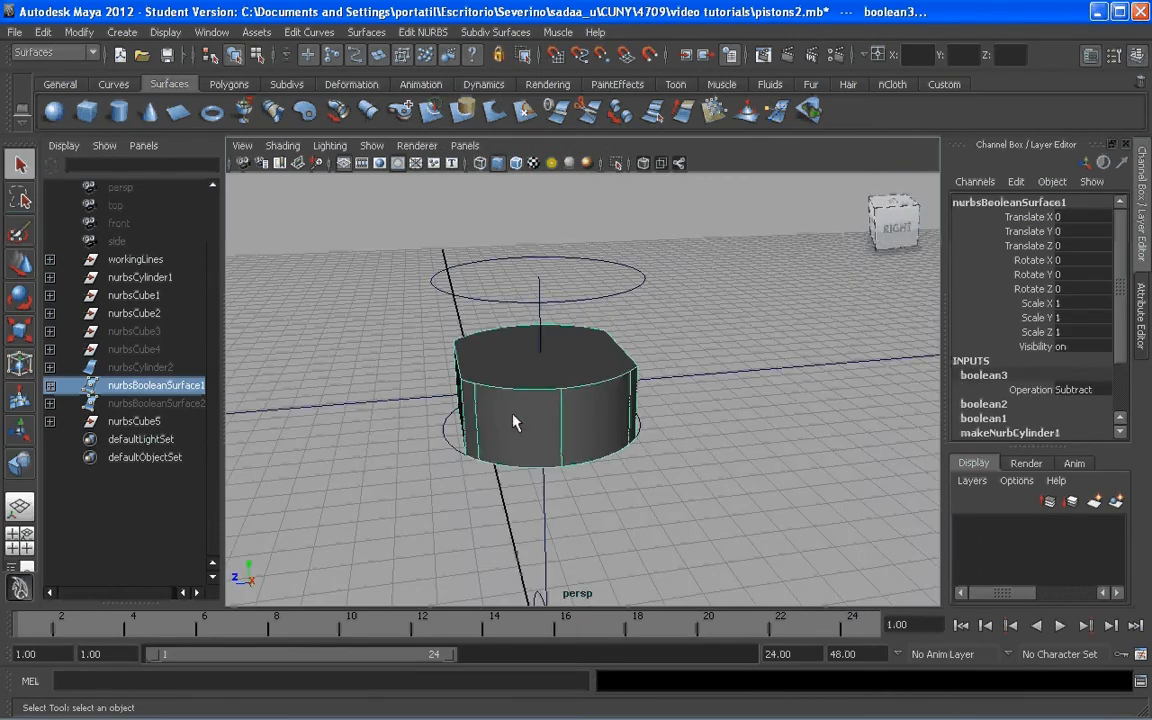
# Center the pivot of the flat-sided lower piece and delete its construction history
pyautogui.keyDown('alt'); pyautogui.moveTo(461, 372); pyautogui.dragTo(440, 370); pyautogui.keyUp('alt')
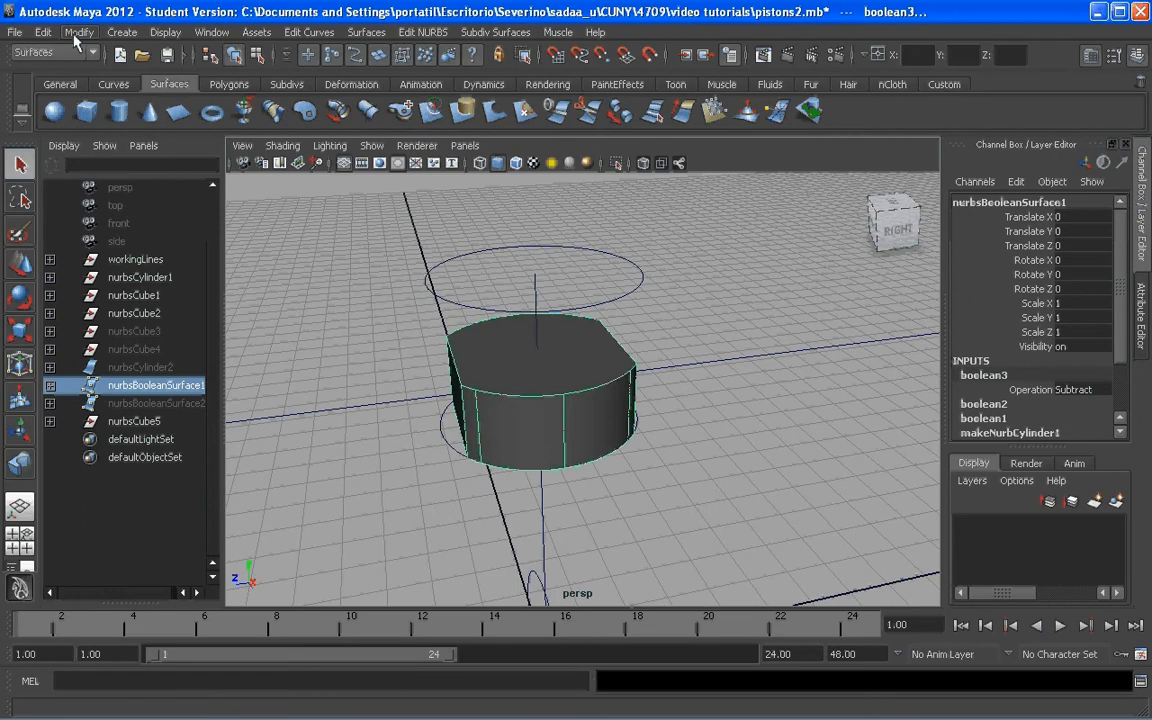
pyautogui.click(78, 32)
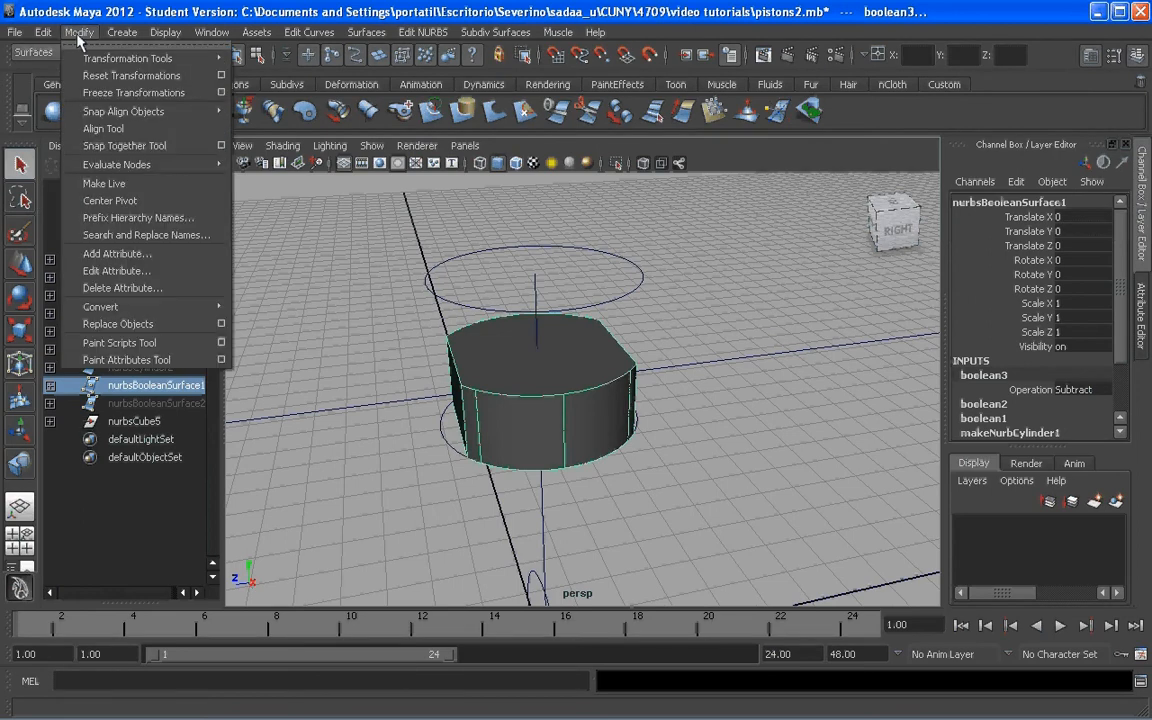
pyautogui.click(100, 200)
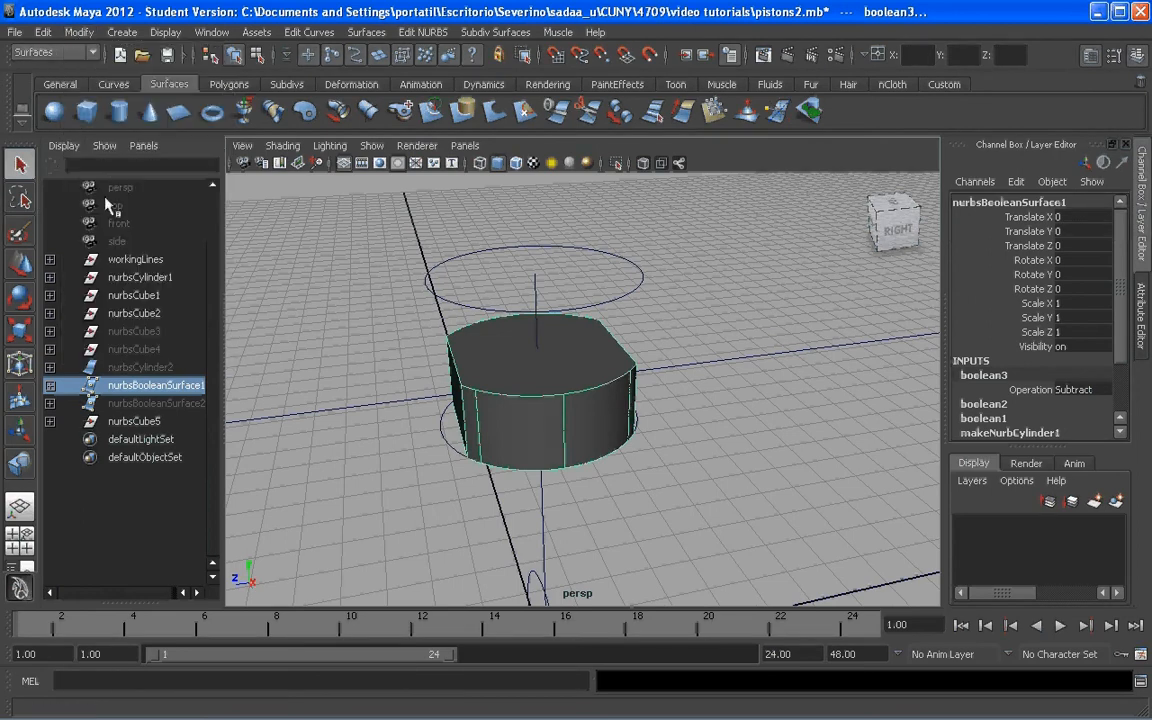
pyautogui.click(43, 32)
pyautogui.moveTo(82, 220)
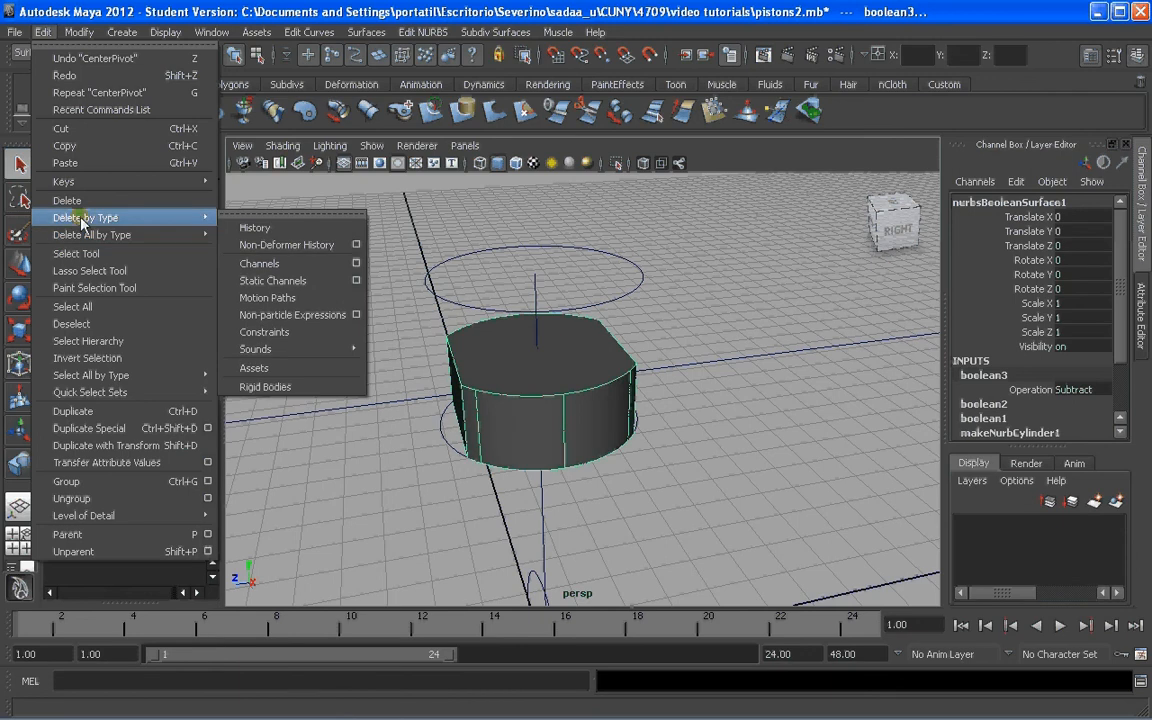
pyautogui.click(256, 228)
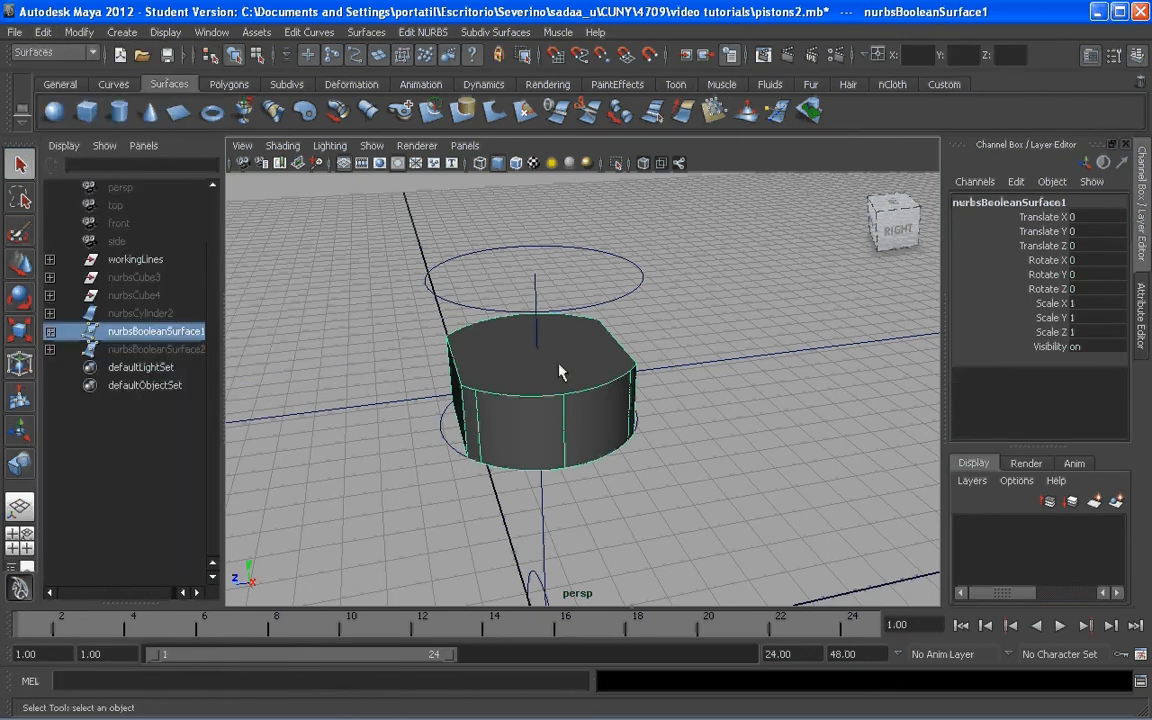
# Scale the flat-sided piece to about 0.83 in X and Z and lower it to a Translate Y of about -0.41
pyautogui.press('w')
pyautogui.moveTo(559, 372)
pyautogui.keyDown('alt'); pyautogui.mouseDown()
pyautogui.moveTo(612, 360)
pyautogui.moveTo(517, 334)
pyautogui.moveTo(572, 381)
pyautogui.moveTo(548, 387)
pyautogui.mouseUp(); pyautogui.keyUp('alt')
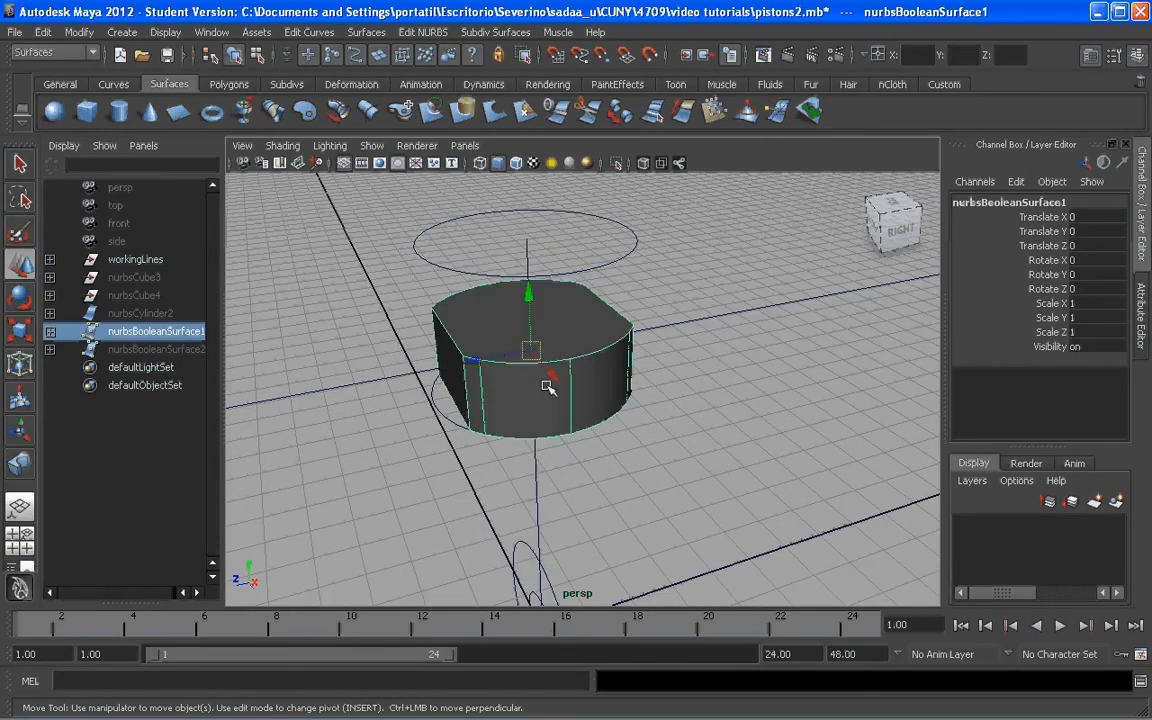
pyautogui.press('r')
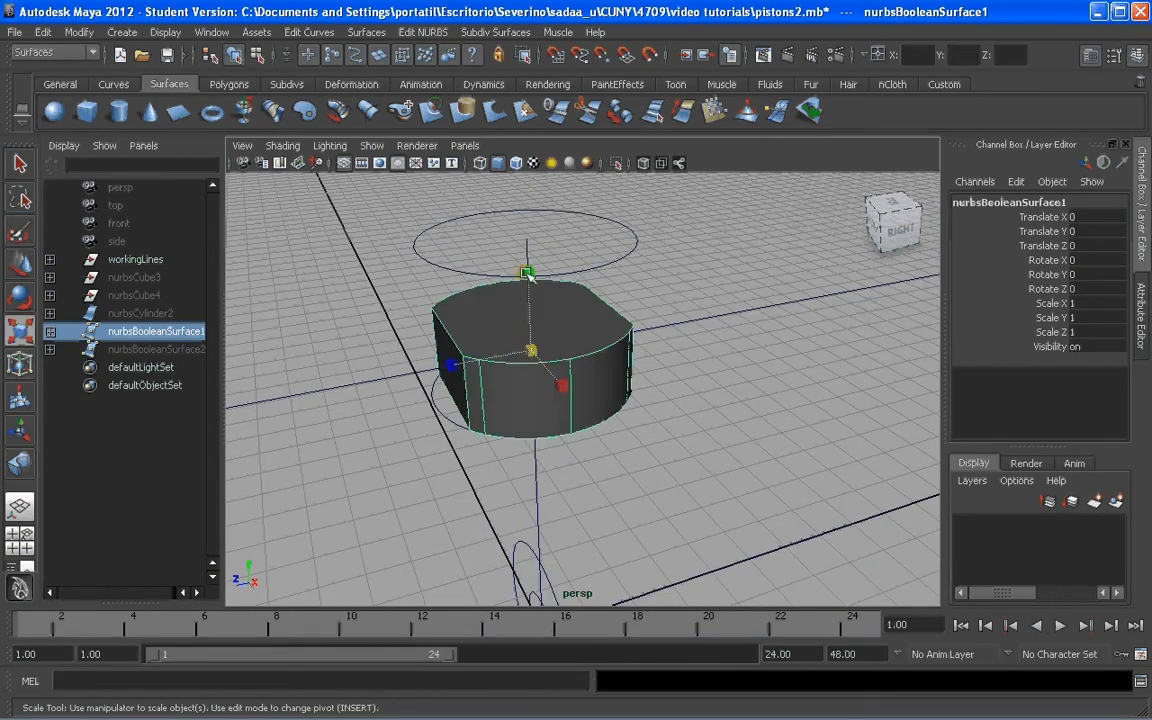
pyautogui.click(528, 271)
pyautogui.moveTo(528, 271); pyautogui.dragTo(528, 284)
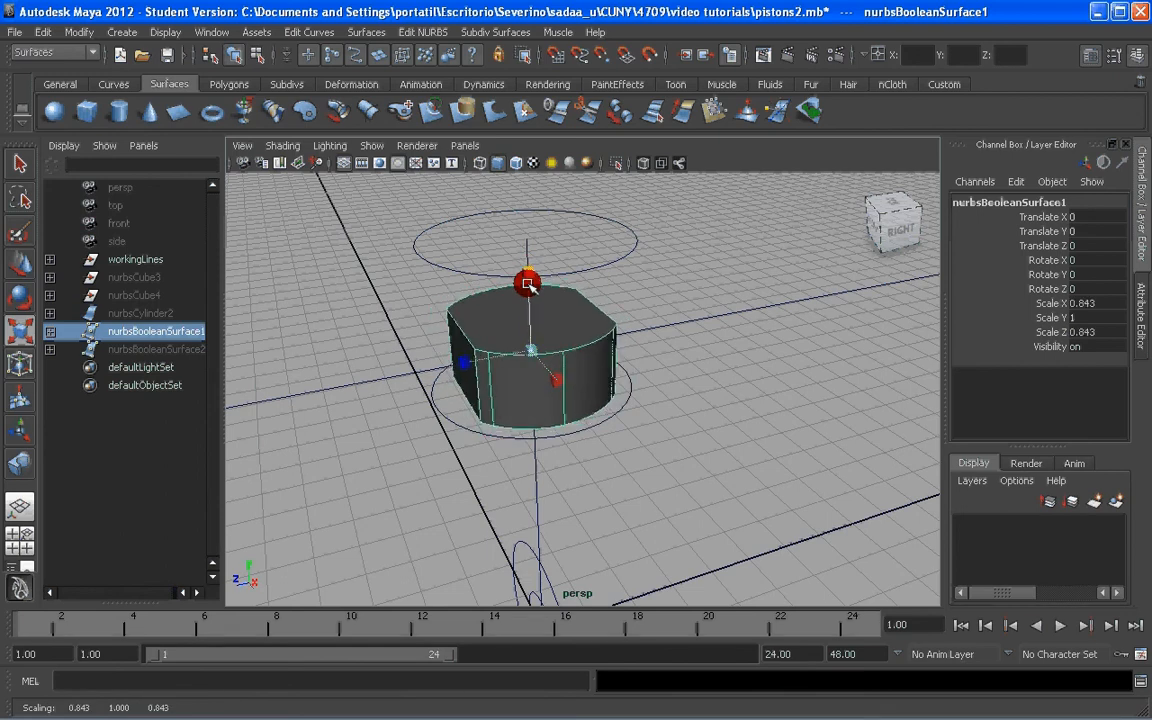
pyautogui.press('w')
pyautogui.moveTo(534, 290); pyautogui.dragTo(560, 322)
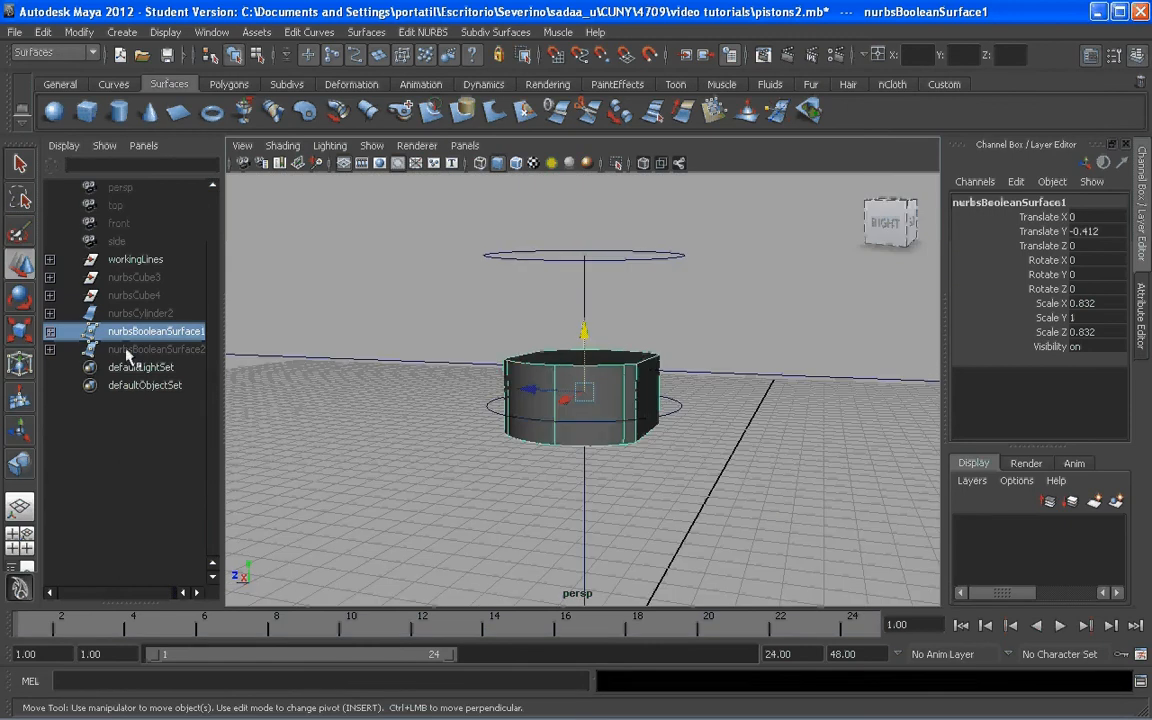
# Unhide the copy of the cylinder notched on both sides and display the scene in wireframe
pyautogui.click(127, 350)
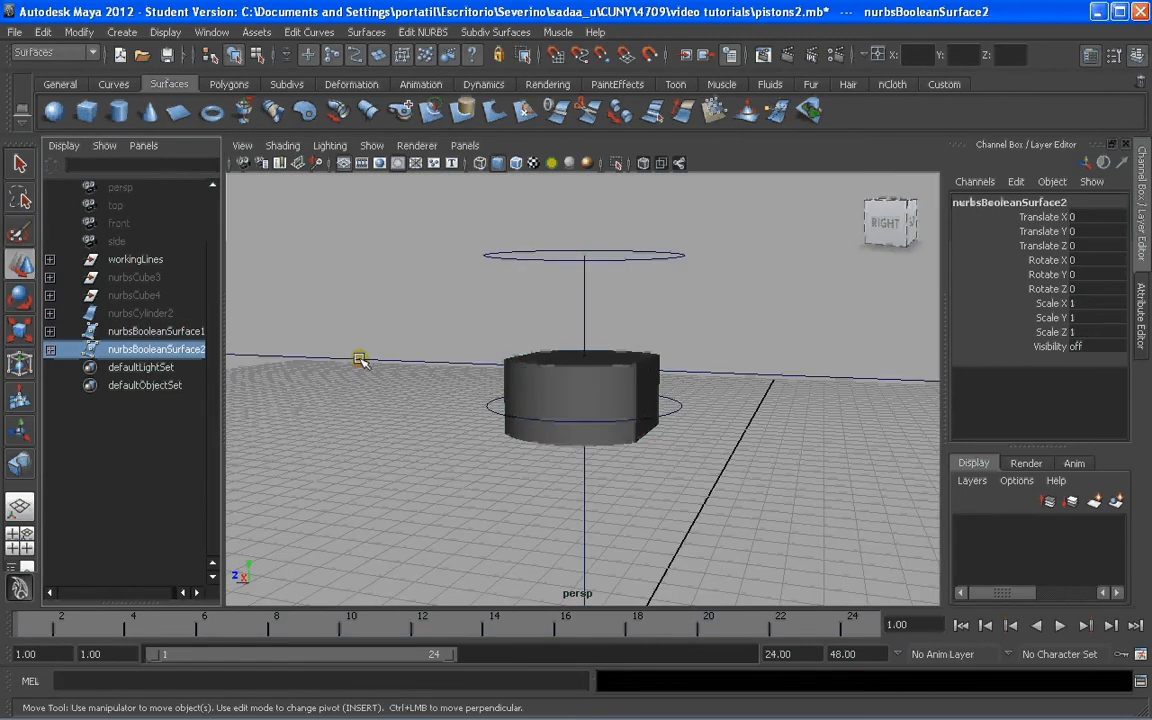
pyautogui.hotkey('shift', 'h')
pyautogui.keyDown('alt'); pyautogui.moveTo(455, 360); pyautogui.dragTo(606, 298); pyautogui.keyUp('alt')
pyautogui.keyDown('alt'); pyautogui.moveTo(606, 298); pyautogui.dragTo(604, 411, button='right'); pyautogui.keyUp('alt')
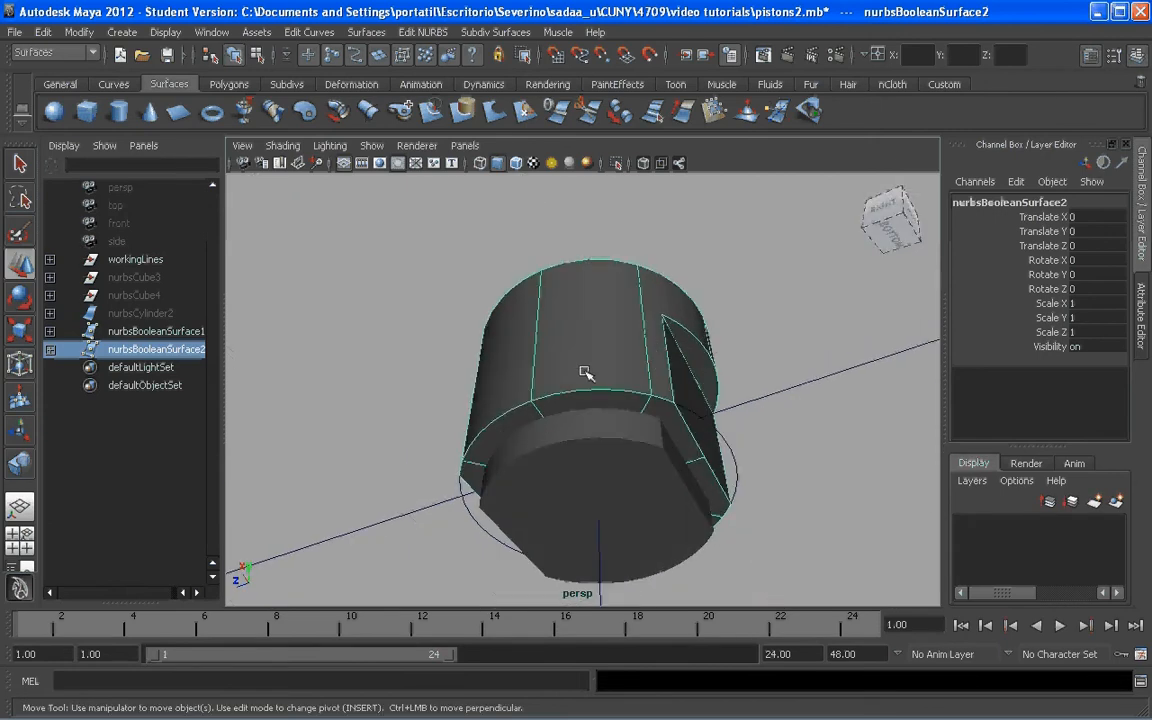
pyautogui.keyDown('alt'); pyautogui.moveTo(584, 371); pyautogui.dragTo(568, 355); pyautogui.keyUp('alt')
pyautogui.keyDown('alt'); pyautogui.moveTo(568, 355); pyautogui.dragTo(492, 322, button='middle'); pyautogui.keyUp('alt')
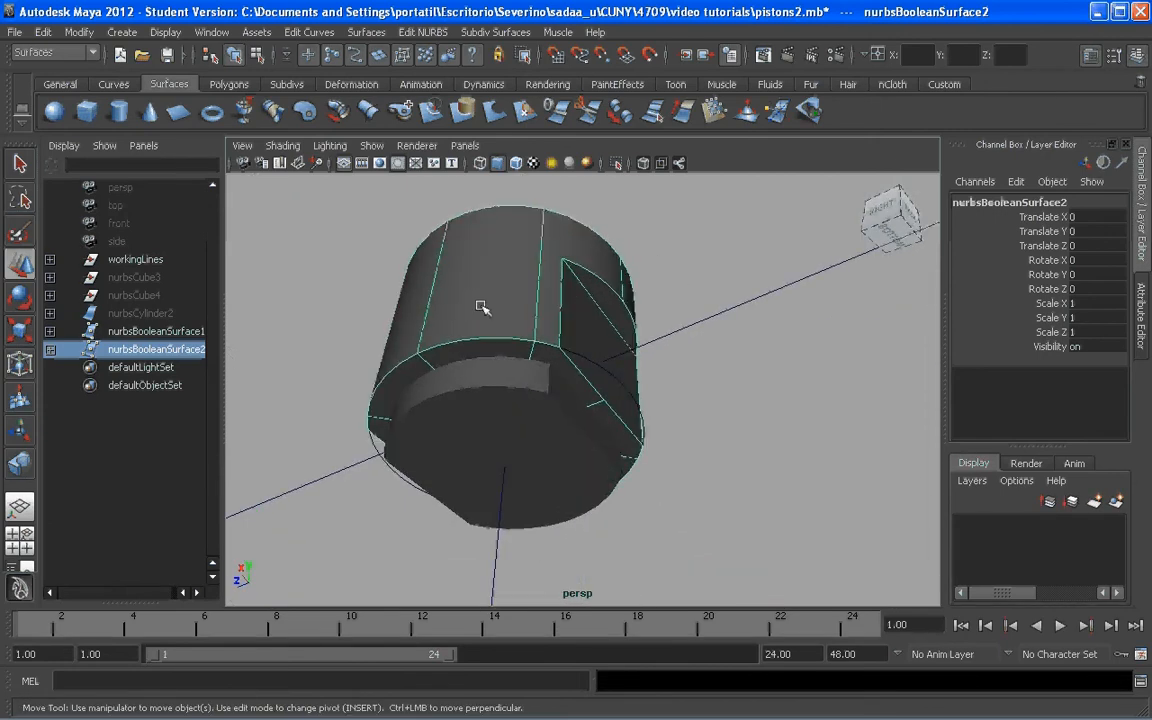
pyautogui.press('4')
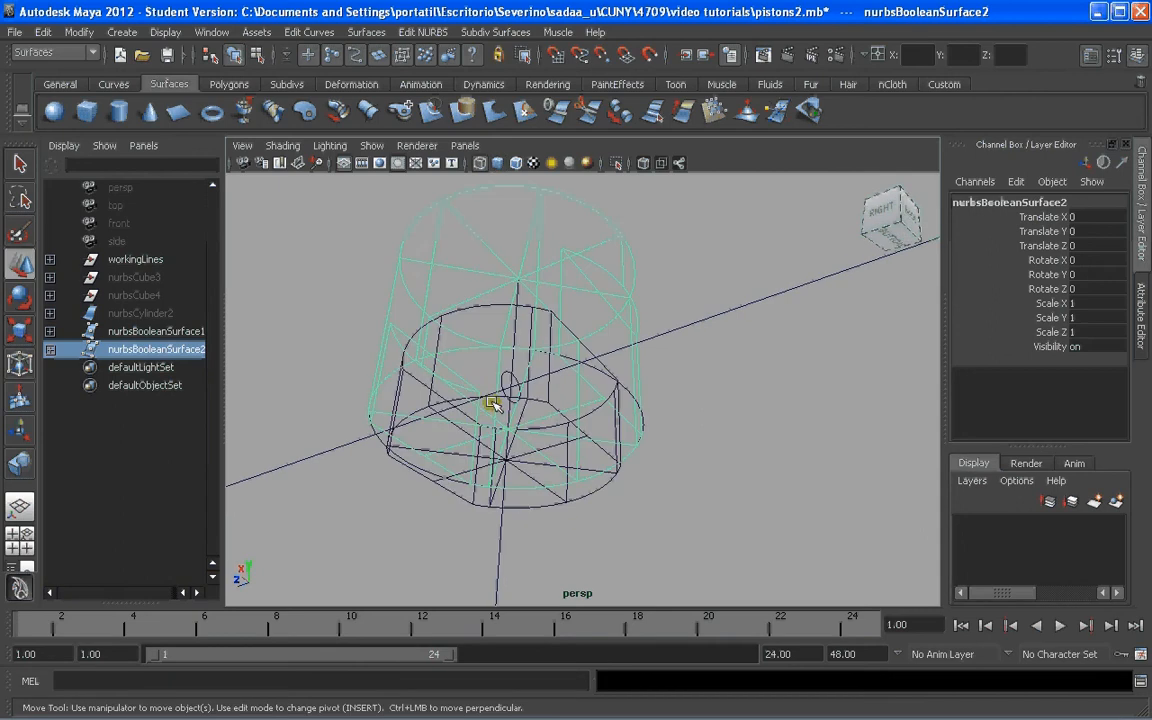
# Stretch the flat-sided inner piece vertically to a Scale Y of about 2.96 so it extends well inside the notched cylinder
pyautogui.click(143, 331)
pyautogui.keyDown('alt'); pyautogui.moveTo(536, 340); pyautogui.dragTo(540, 371); pyautogui.keyUp('alt')
pyautogui.press('r')
pyautogui.moveTo(505, 310); pyautogui.dragTo(504, 165)
pyautogui.keyDown('alt'); pyautogui.moveTo(517, 339); pyautogui.dragTo(475, 375); pyautogui.keyUp('alt')
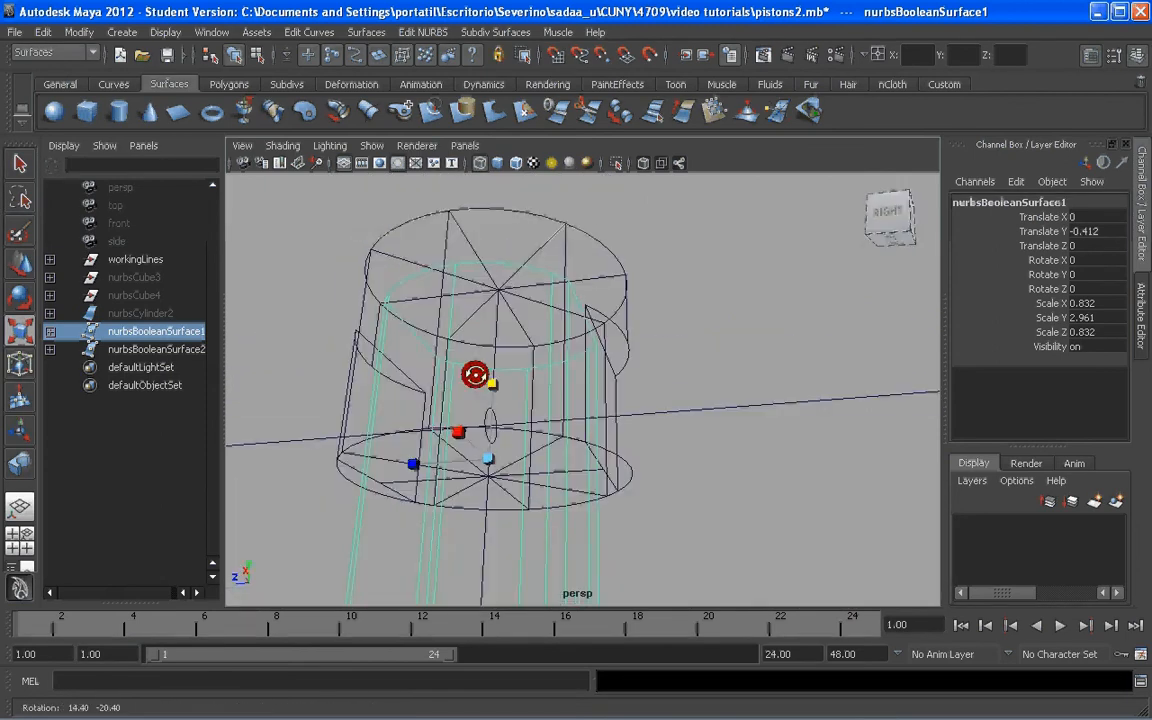
pyautogui.keyDown('alt'); pyautogui.moveTo(475, 375); pyautogui.dragTo(475, 308, button='middle'); pyautogui.keyUp('alt')
pyautogui.keyDown('alt'); pyautogui.moveTo(573, 419); pyautogui.dragTo(584, 431); pyautogui.keyUp('alt')
pyautogui.click(681, 417)
pyautogui.keyDown('alt'); pyautogui.moveTo(584, 339); pyautogui.dragTo(597, 405, button='middle'); pyautogui.keyUp('alt')
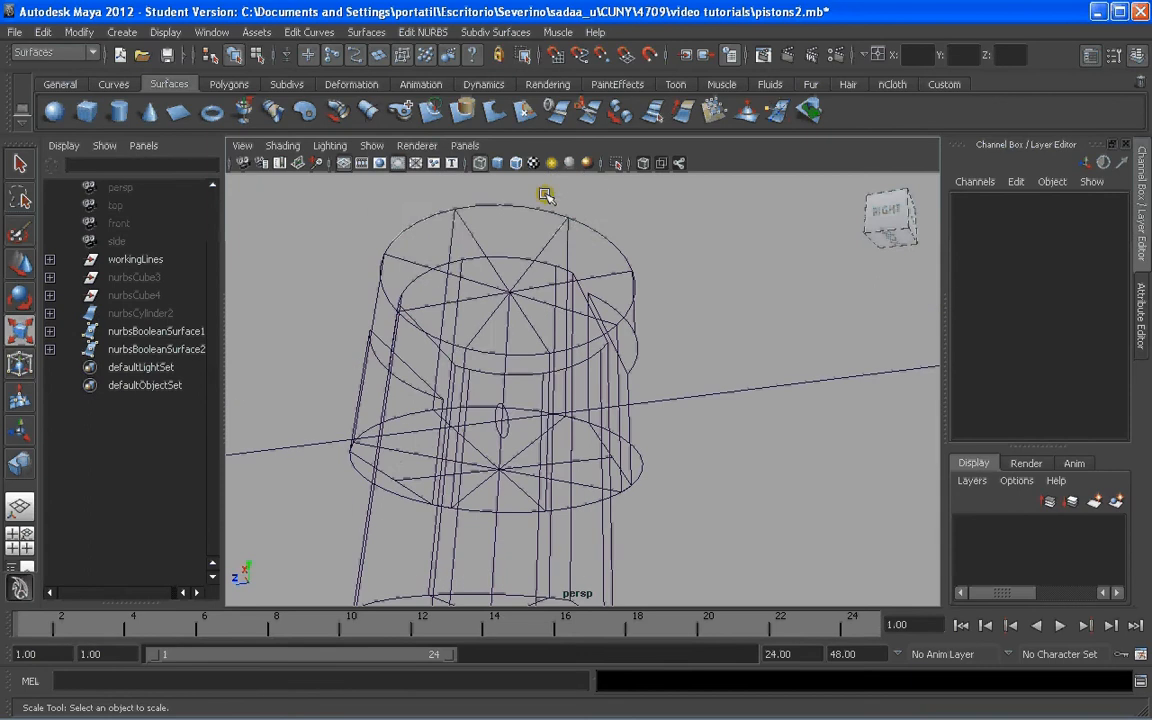
# Subtract the stretched inner piece from the notched cylinder with the NURBS Boolean Difference tool and inspect the hollowed piston in shaded view
pyautogui.click(423, 32)
pyautogui.moveTo(500, 147)
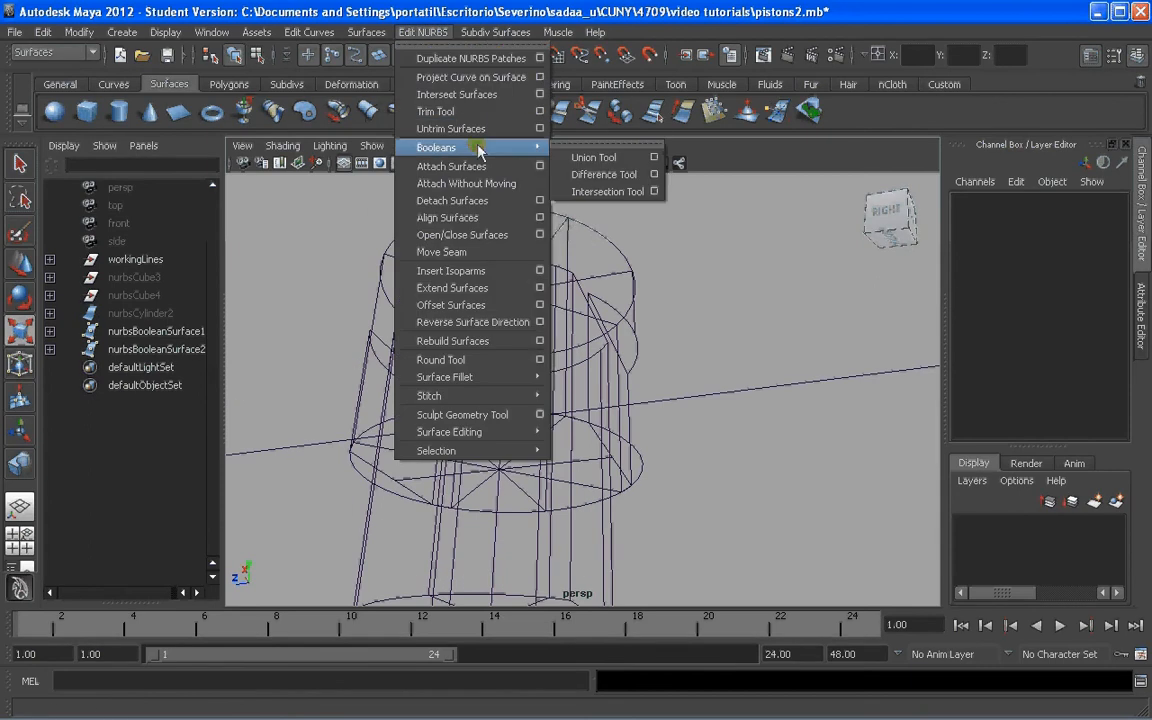
pyautogui.click(590, 178)
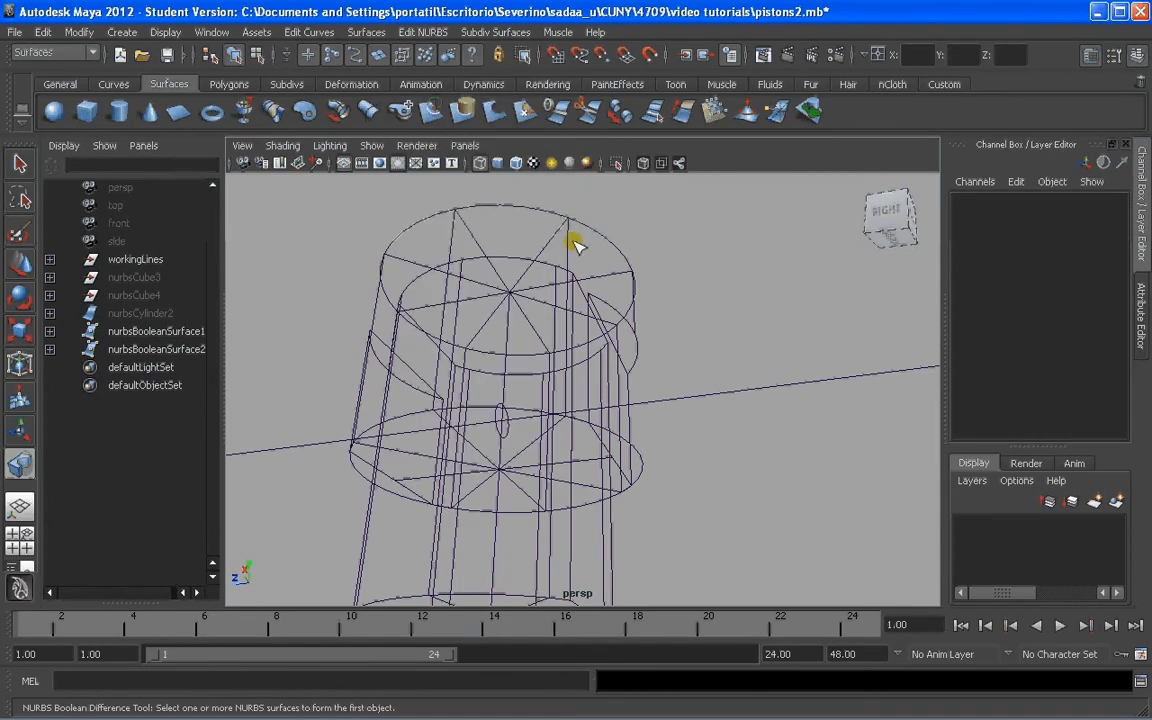
pyautogui.click(569, 241)
pyautogui.press('Return')
pyautogui.click(368, 522)
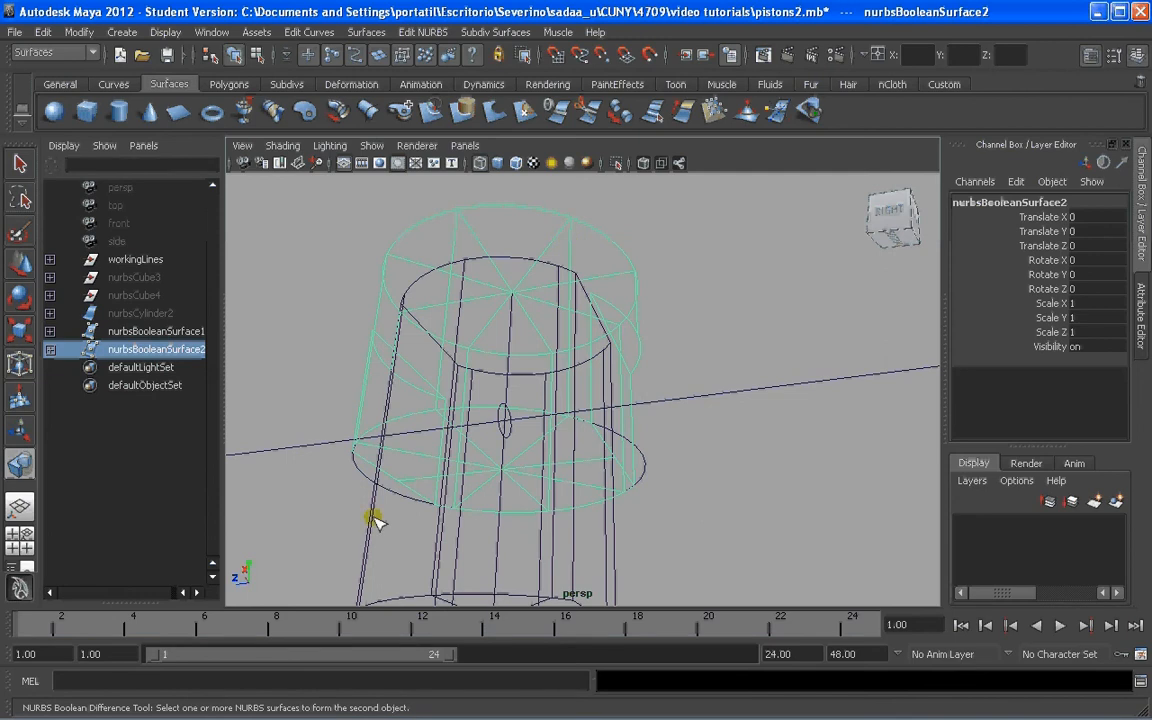
pyautogui.press('5')
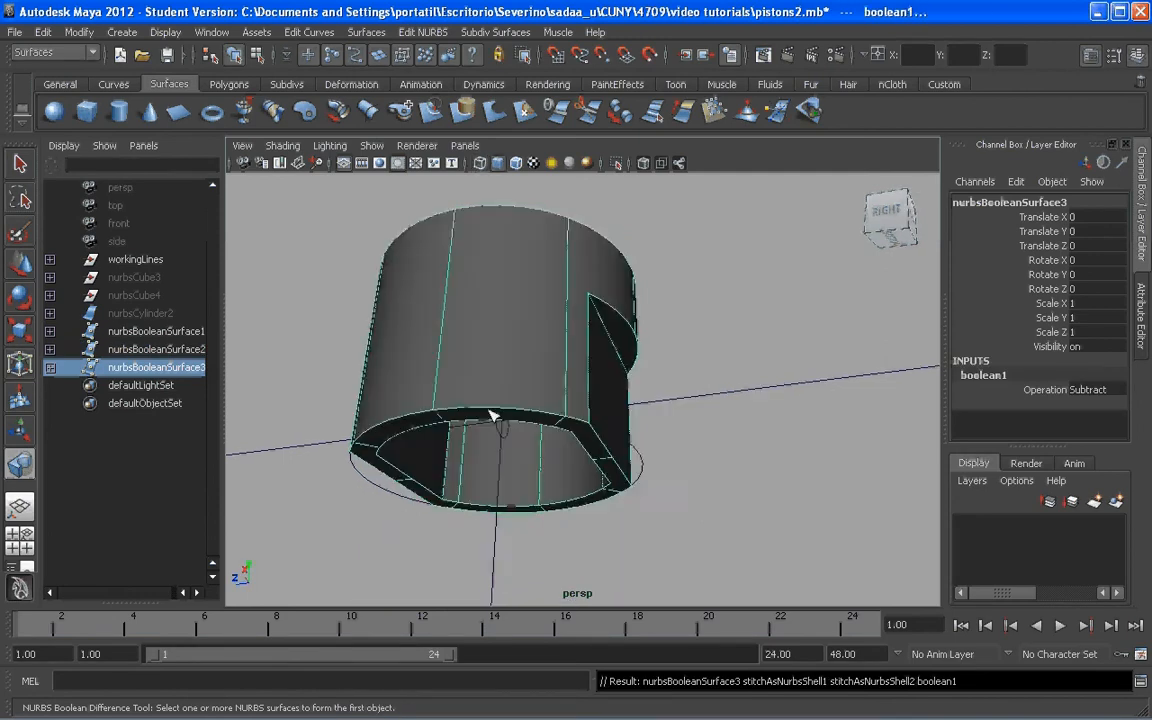
pyautogui.keyDown('alt'); pyautogui.moveTo(492, 414); pyautogui.dragTo(597, 424); pyautogui.keyUp('alt')
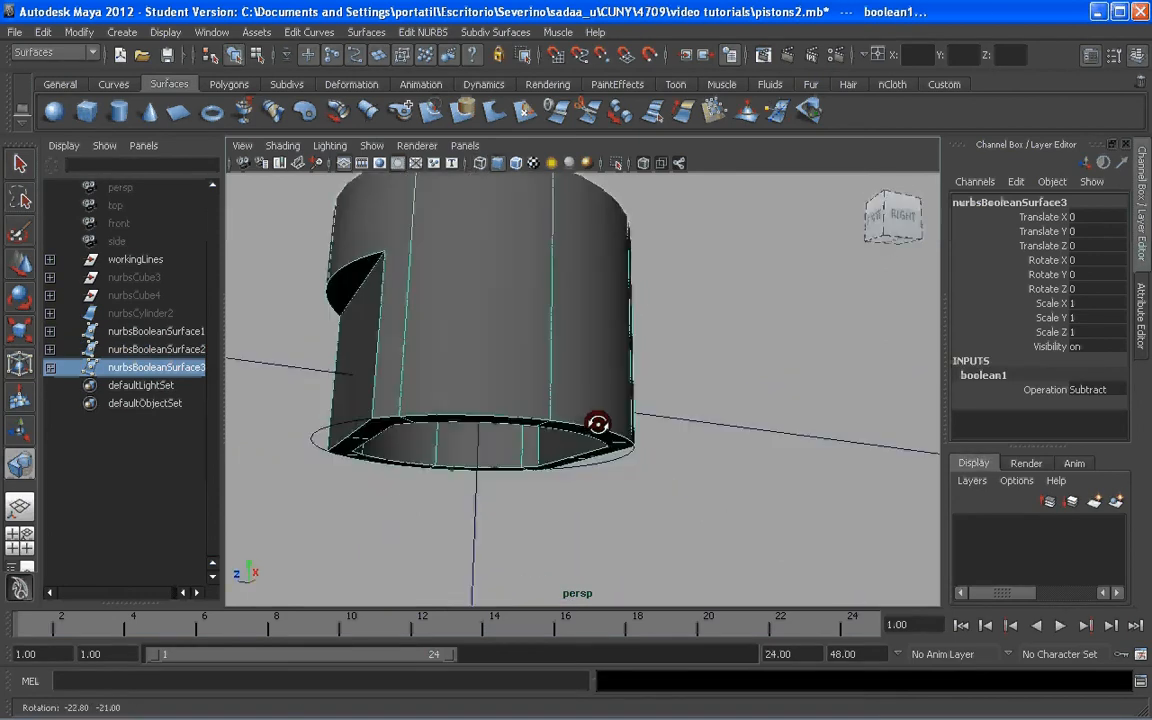
pyautogui.keyDown('alt'); pyautogui.moveTo(598, 424); pyautogui.dragTo(530, 372, button='right'); pyautogui.keyUp('alt')
pyautogui.keyDown('alt'); pyautogui.moveTo(530, 372); pyautogui.dragTo(568, 441); pyautogui.keyUp('alt')
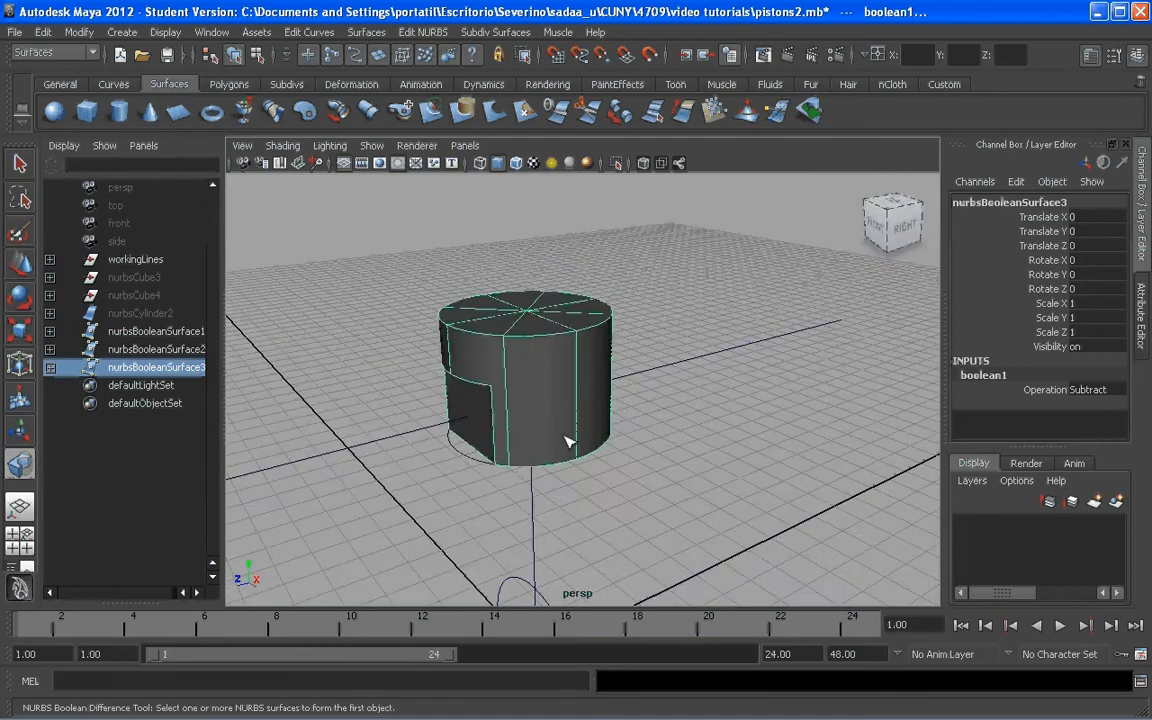
pyautogui.keyDown('alt'); pyautogui.moveTo(566, 441); pyautogui.dragTo(576, 381, button='middle'); pyautogui.keyUp('alt')
pyautogui.press('q')
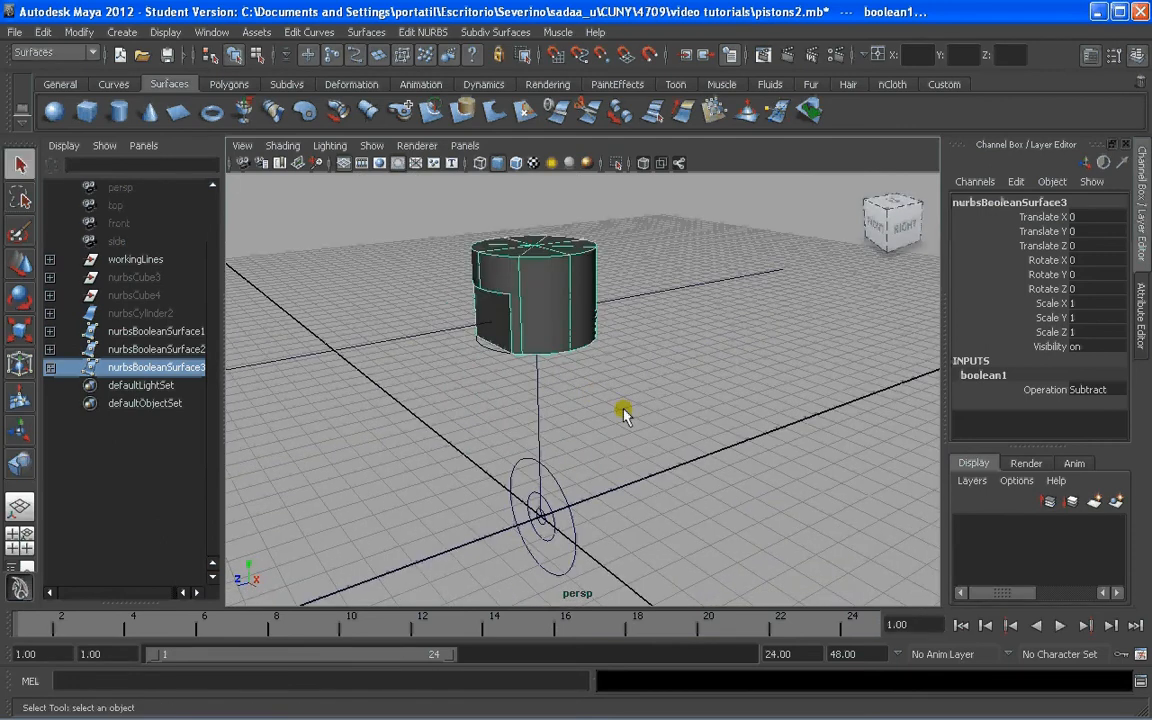
# Create a NURBS cylinder at the origin and rotate it 90 degrees about X so it lies horizontally
pyautogui.keyDown('alt'); pyautogui.moveTo(623, 415); pyautogui.dragTo(566, 403, button='middle'); pyautogui.keyUp('alt')
pyautogui.click(126, 114)
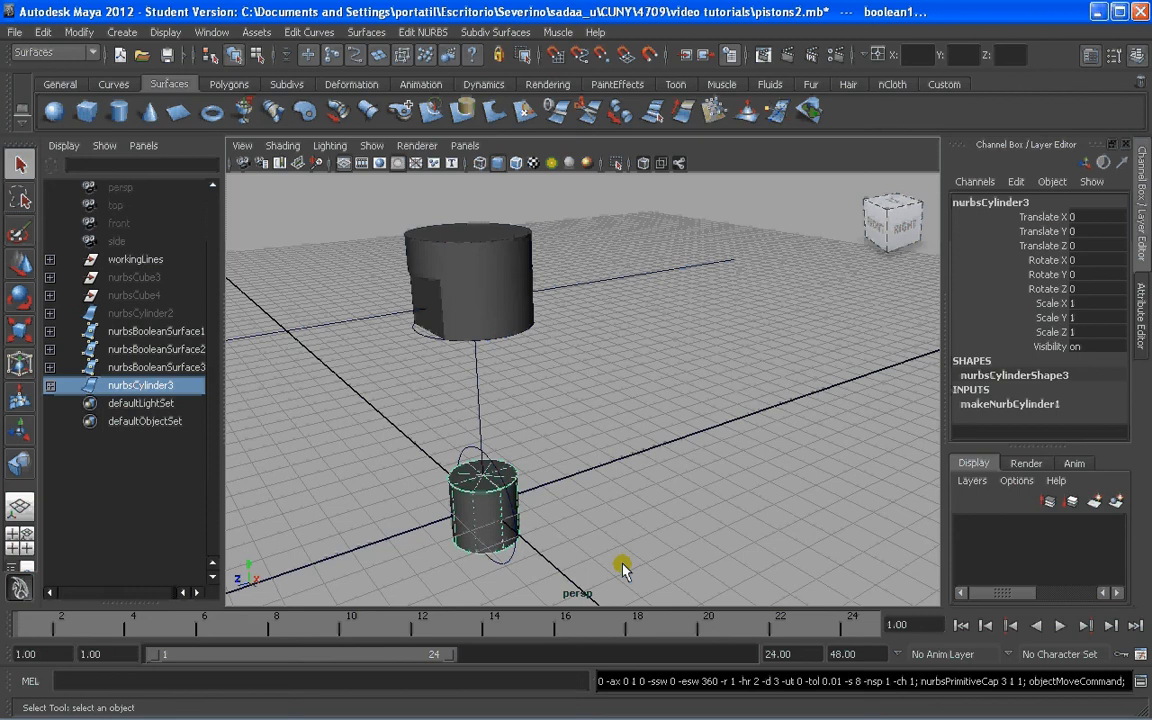
pyautogui.press('e')
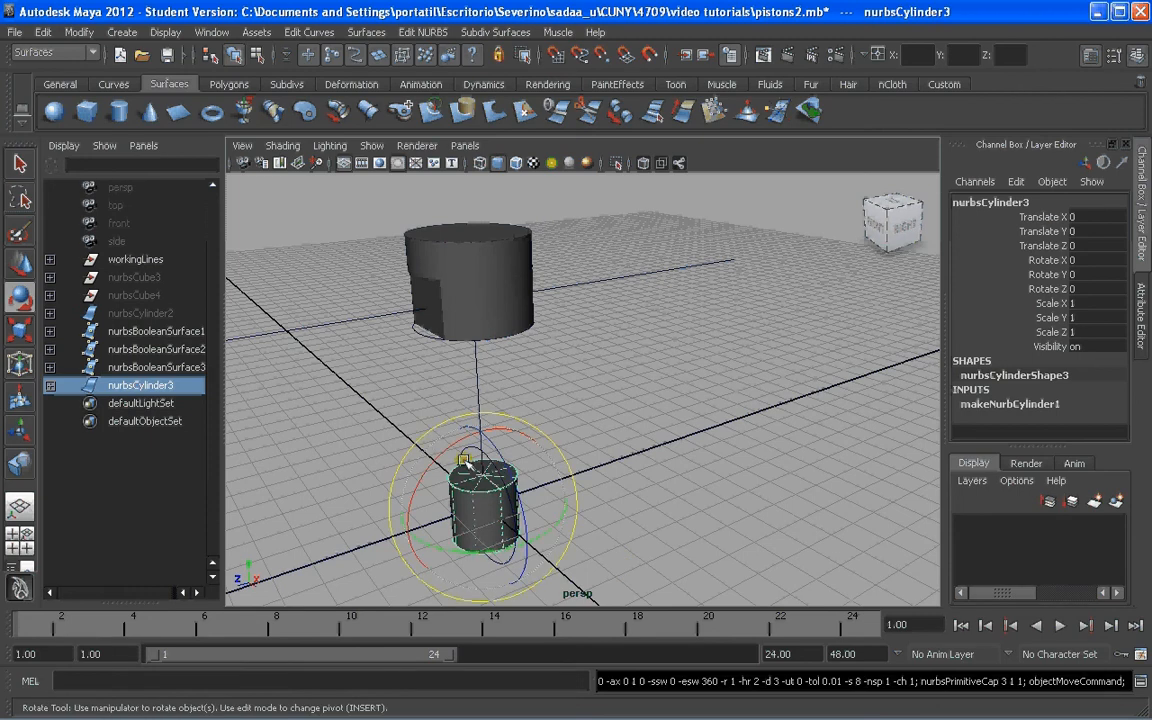
pyautogui.moveTo(468, 466); pyautogui.dragTo(388, 550)
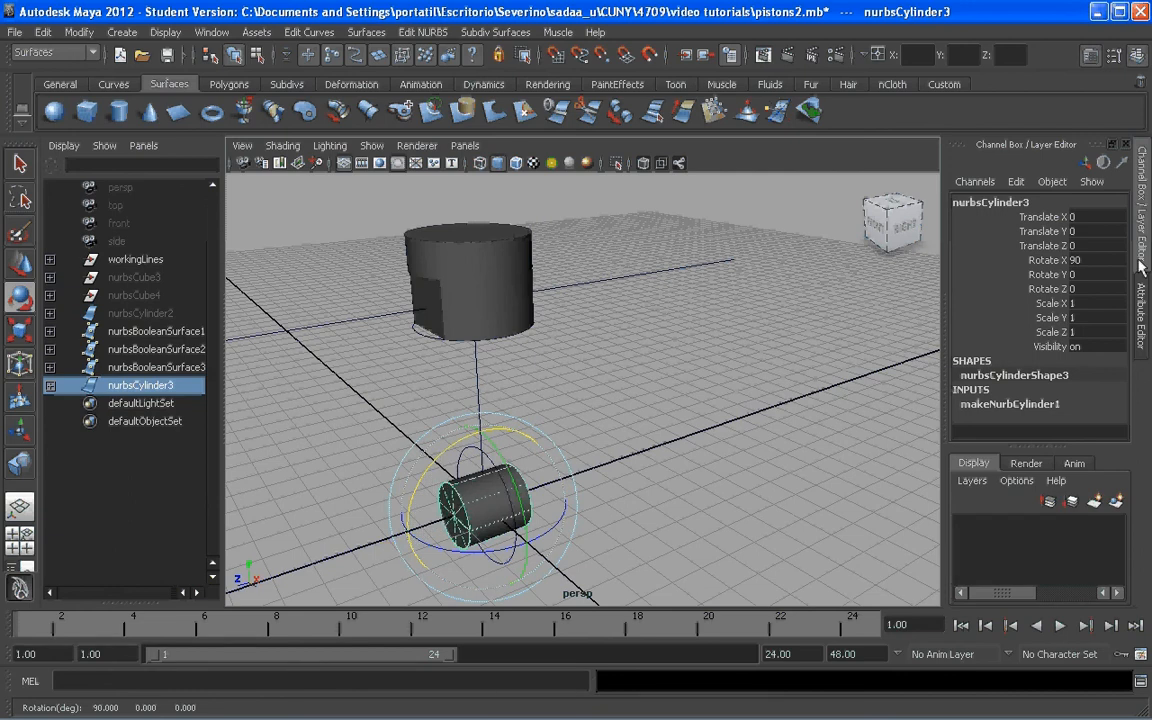
pyautogui.keyDown('alt'); pyautogui.moveTo(582, 497); pyautogui.dragTo(584, 462); pyautogui.keyUp('alt')
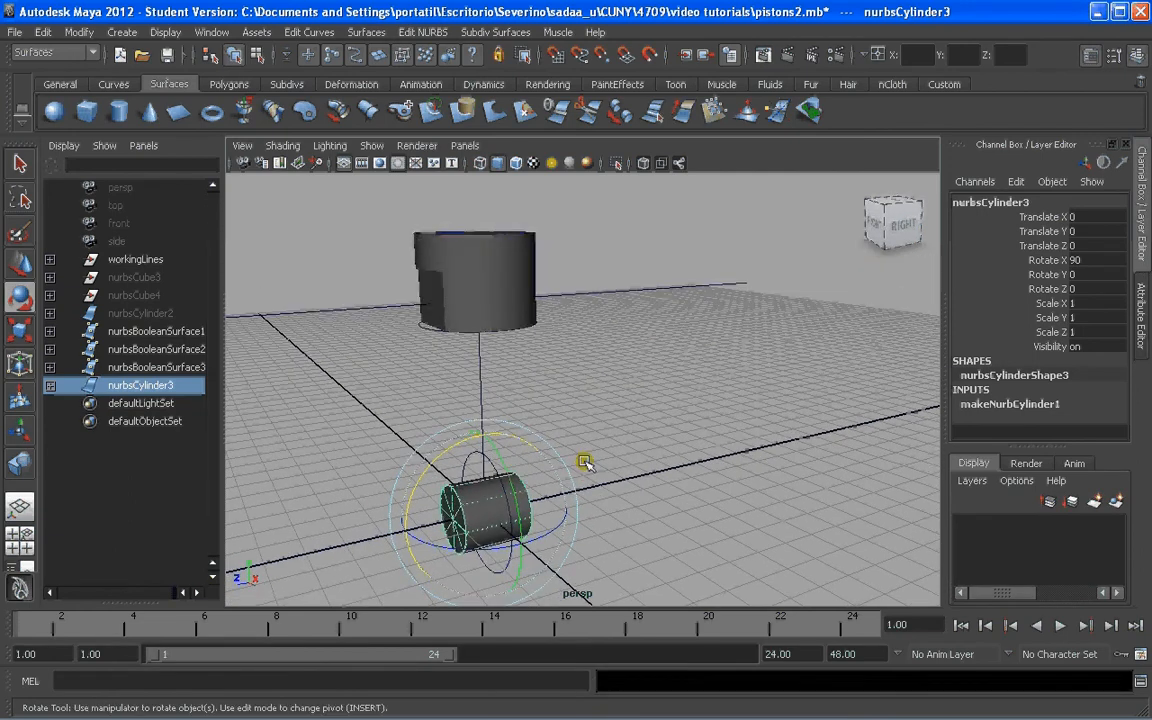
# Raise the horizontal cylinder to a Translate Y of about 6.3 and lengthen it to a Scale Y of about 3.39 through the piston
pyautogui.press('w')
pyautogui.moveTo(483, 435); pyautogui.dragTo(470, 333)
pyautogui.moveTo(394, 317); pyautogui.dragTo(180, 342)
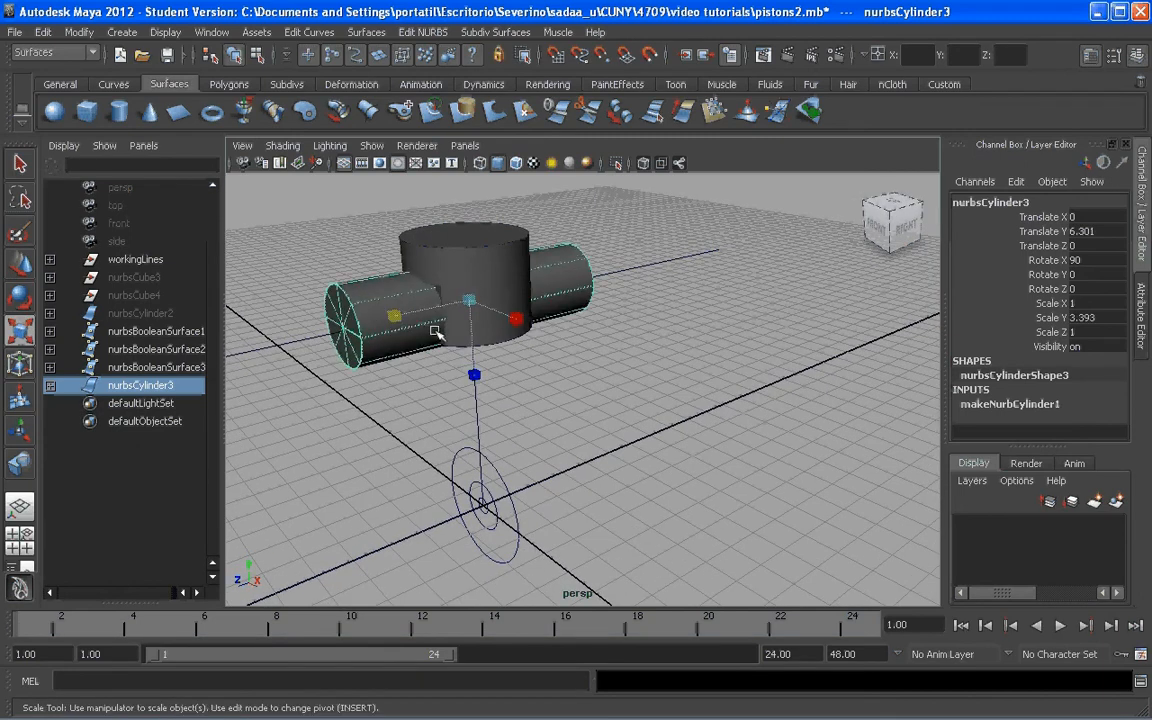
# Thin the horizontal cylinder by setting its Scale X and Scale Z to 0.3
pyautogui.keyDown('alt'); pyautogui.moveTo(440, 327); pyautogui.dragTo(457, 346); pyautogui.keyUp('alt')
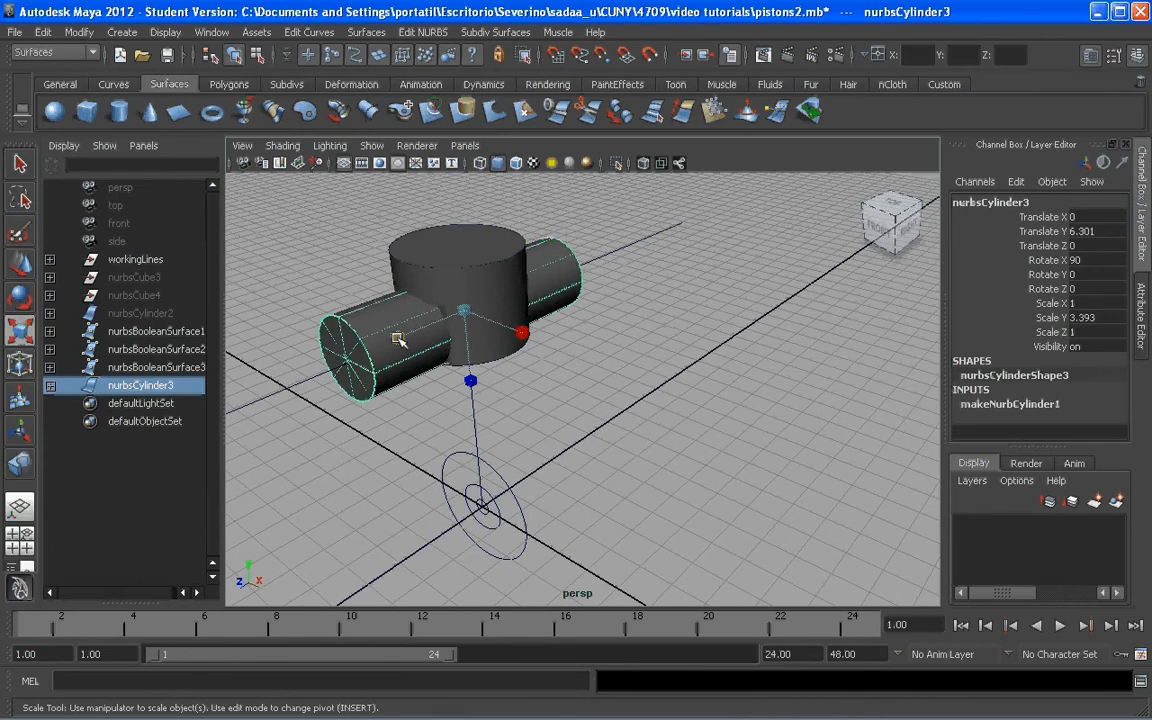
pyautogui.moveTo(397, 339); pyautogui.dragTo(457, 335)
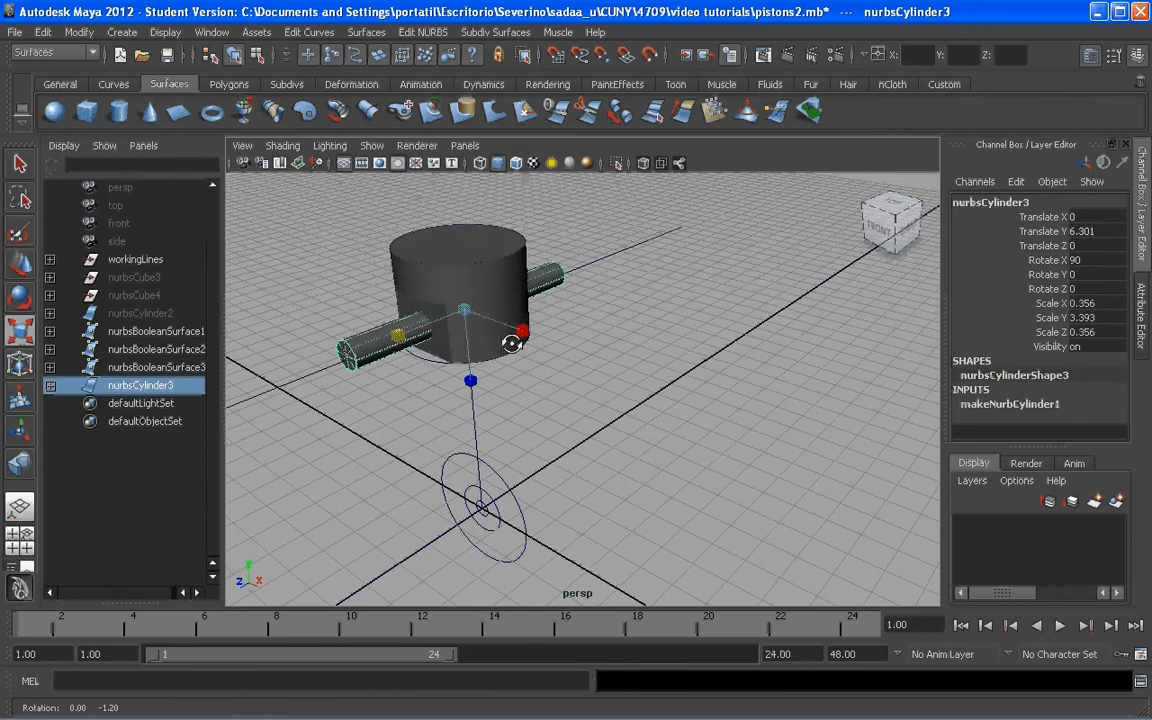
pyautogui.click(1106, 303)
pyautogui.moveTo(1105, 303); pyautogui.dragTo(1085, 303)
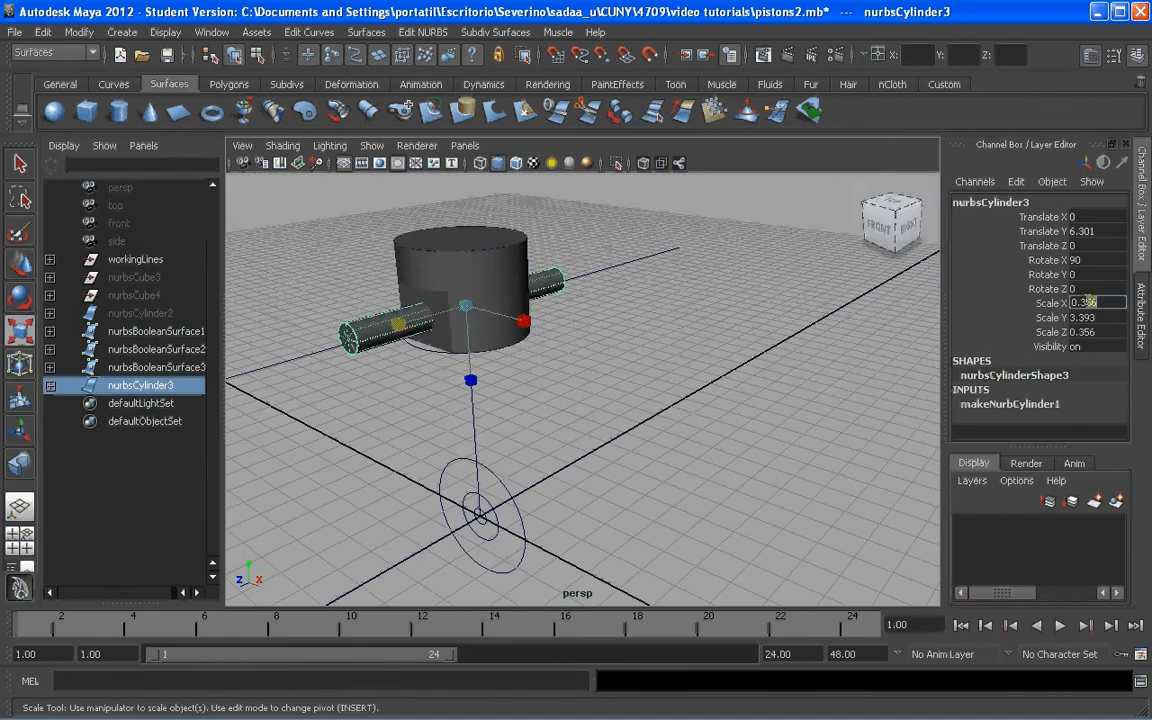
pyautogui.press('BackSpace')
pyautogui.click(1102, 332)
pyautogui.write('0.3')
pyautogui.press('Return')
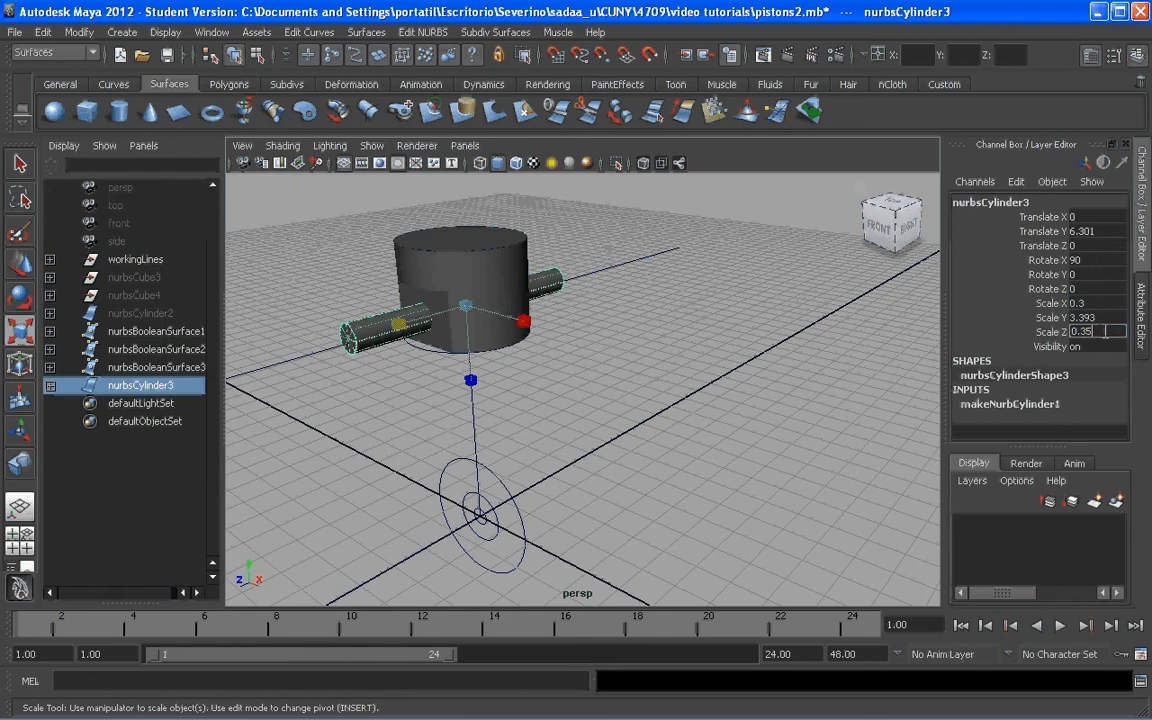
# Raise the thin horizontal cylinder slightly to a Translate Y of about 6.39 within the piston's side notches
pyautogui.moveTo(435, 342)
pyautogui.keyDown('alt'); pyautogui.mouseDown()
pyautogui.moveTo(540, 338)
pyautogui.moveTo(448, 342)
pyautogui.mouseUp(); pyautogui.keyUp('alt')
pyautogui.keyDown('alt'); pyautogui.moveTo(448, 342); pyautogui.dragTo(542, 374, button='middle'); pyautogui.keyUp('alt')
pyautogui.scroll(5, 547, 366)
pyautogui.moveTo(547, 366)
pyautogui.keyDown('alt'); pyautogui.mouseDown()
pyautogui.moveTo(563, 373)
pyautogui.moveTo(543, 362)
pyautogui.mouseUp(); pyautogui.keyUp('alt')
pyautogui.press('w')
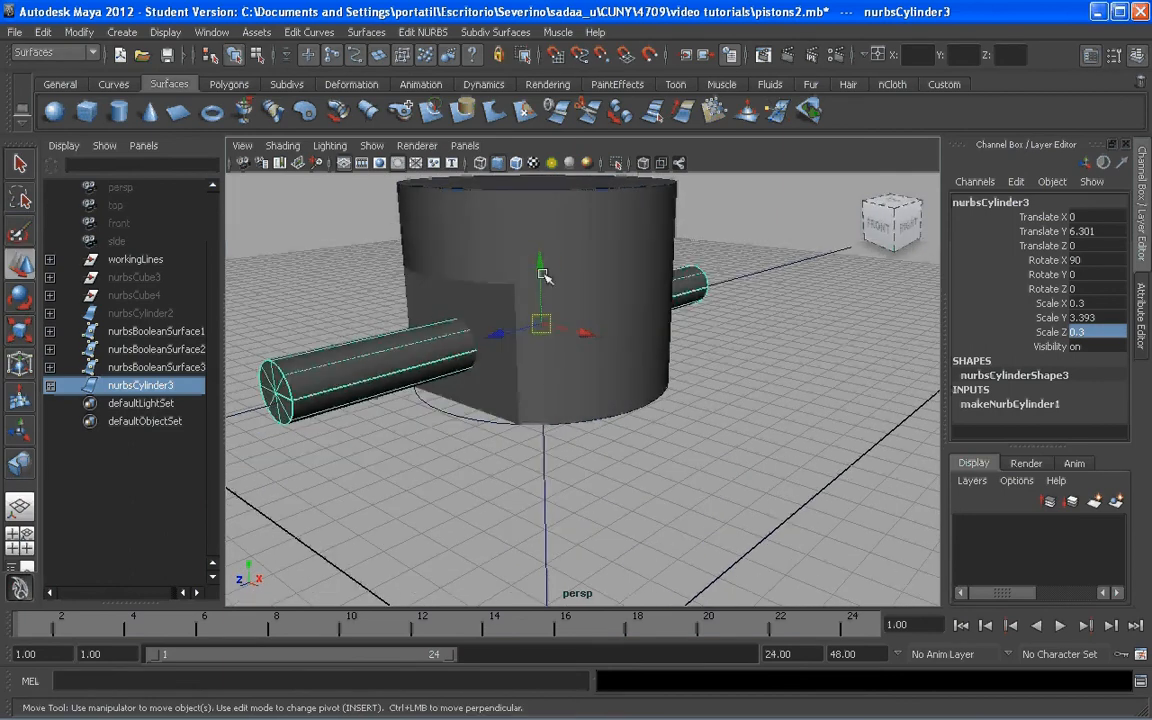
pyautogui.moveTo(540, 267); pyautogui.dragTo(541, 260)
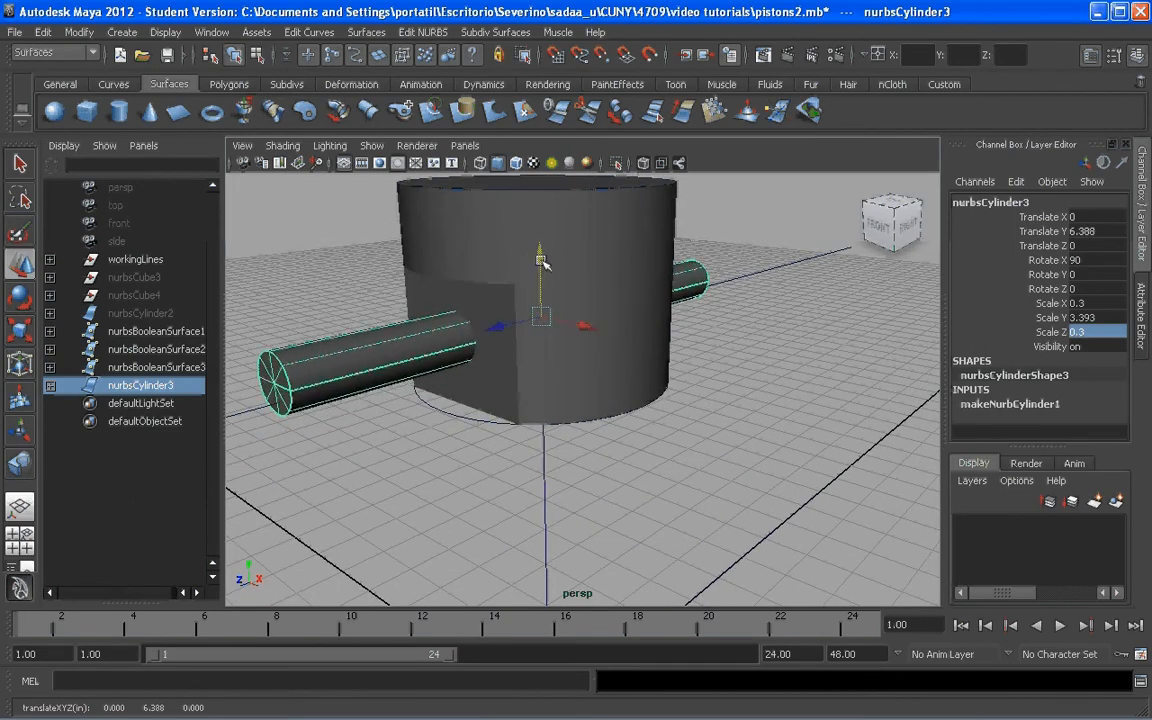
pyautogui.scroll(-3, 571, 329)
pyautogui.keyDown('alt'); pyautogui.moveTo(571, 329); pyautogui.dragTo(531, 354); pyautogui.keyUp('alt')
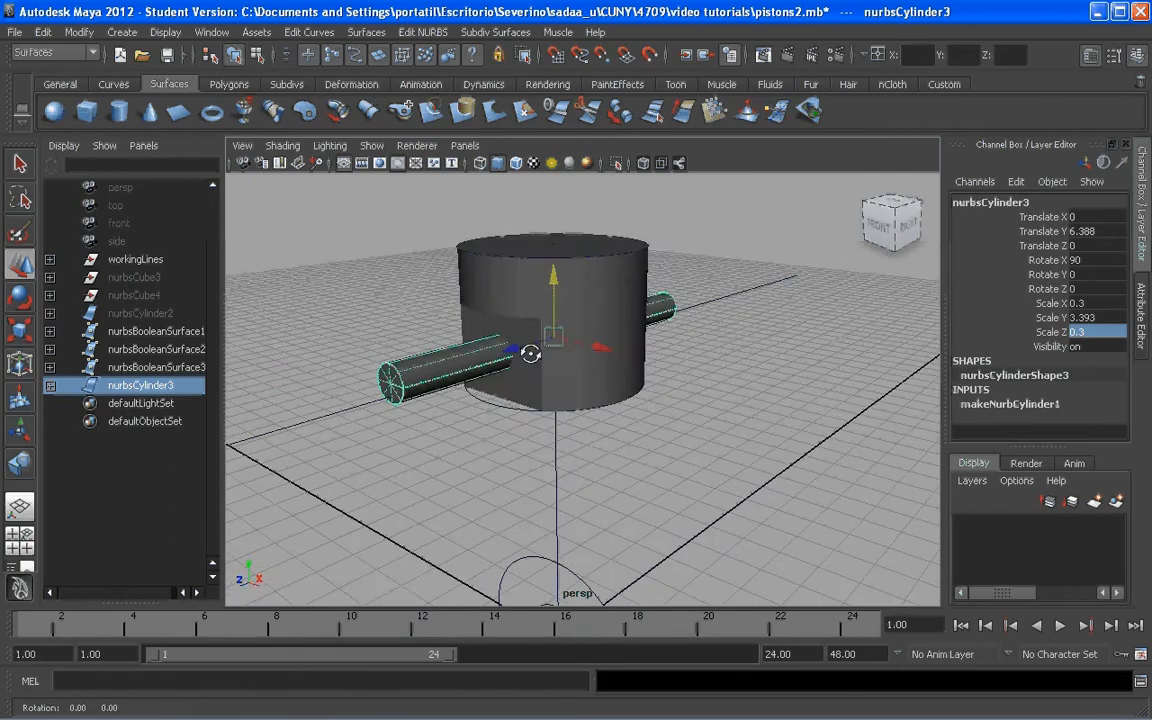
# Duplicate the thin horizontal cylinder in place and hide the copy
pyautogui.scroll(3, 531, 354)
pyautogui.hotkey('alt', 'Tab')
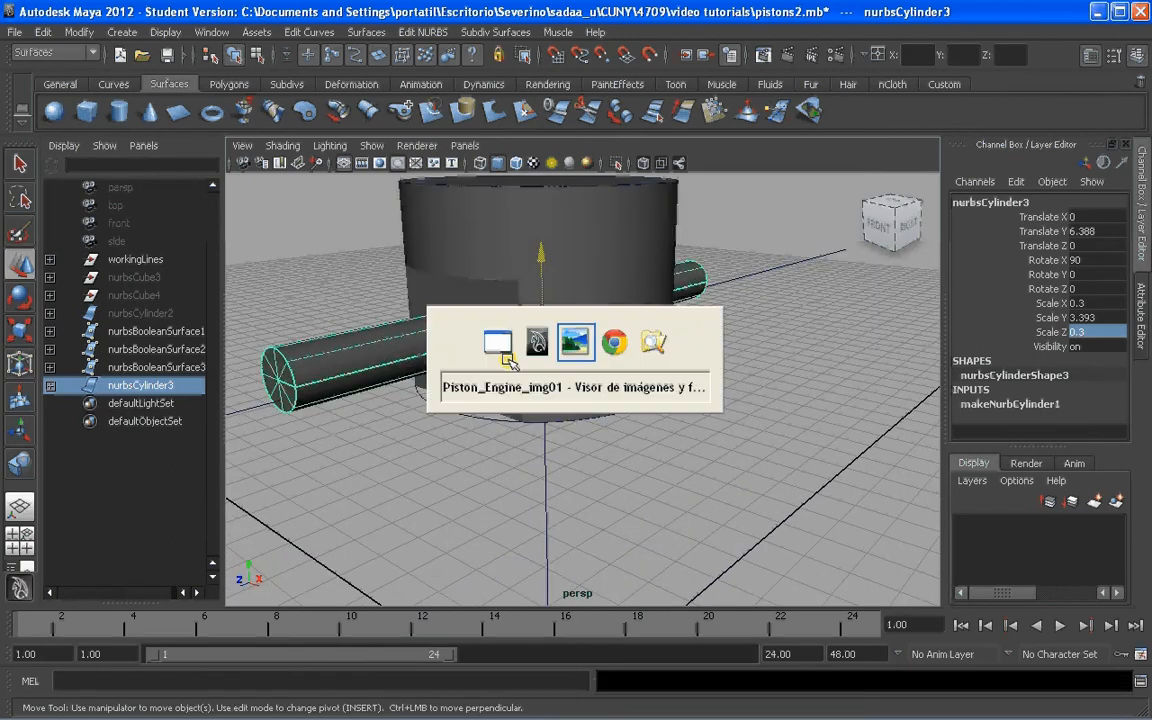
pyautogui.hotkey('alt', 'Tab')
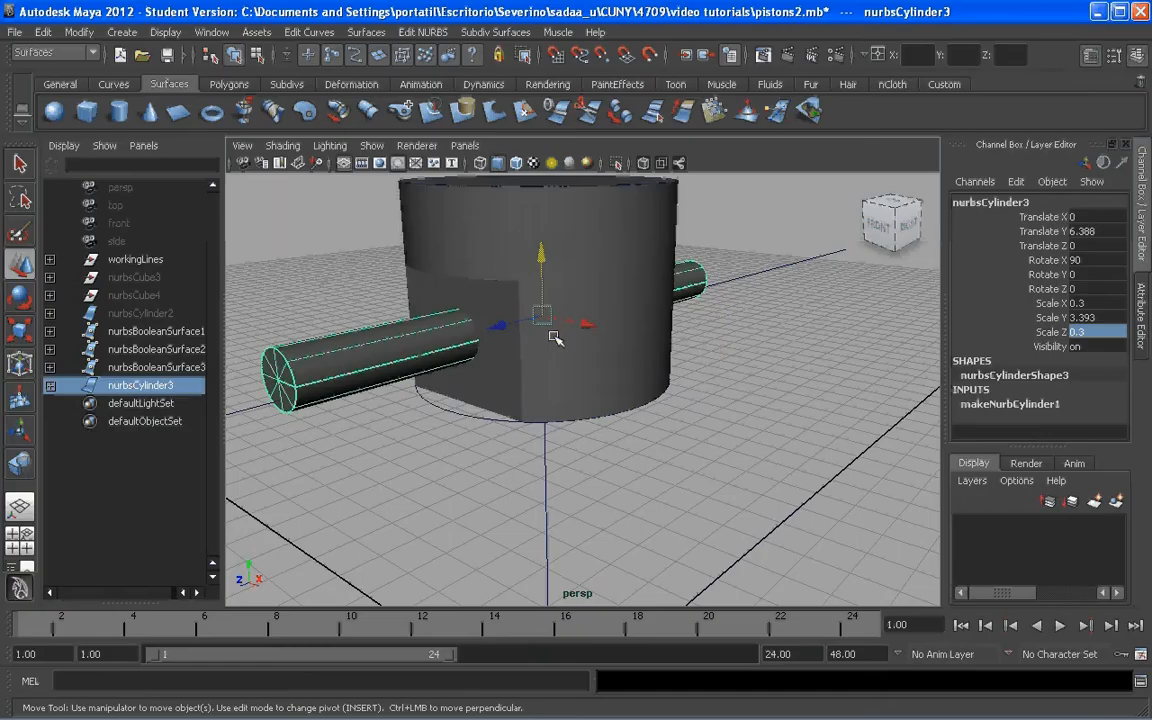
pyautogui.moveTo(555, 338)
pyautogui.keyDown('alt'); pyautogui.mouseDown()
pyautogui.moveTo(576, 329)
pyautogui.moveTo(547, 307)
pyautogui.moveTo(545, 335)
pyautogui.mouseUp(); pyautogui.keyUp('alt')
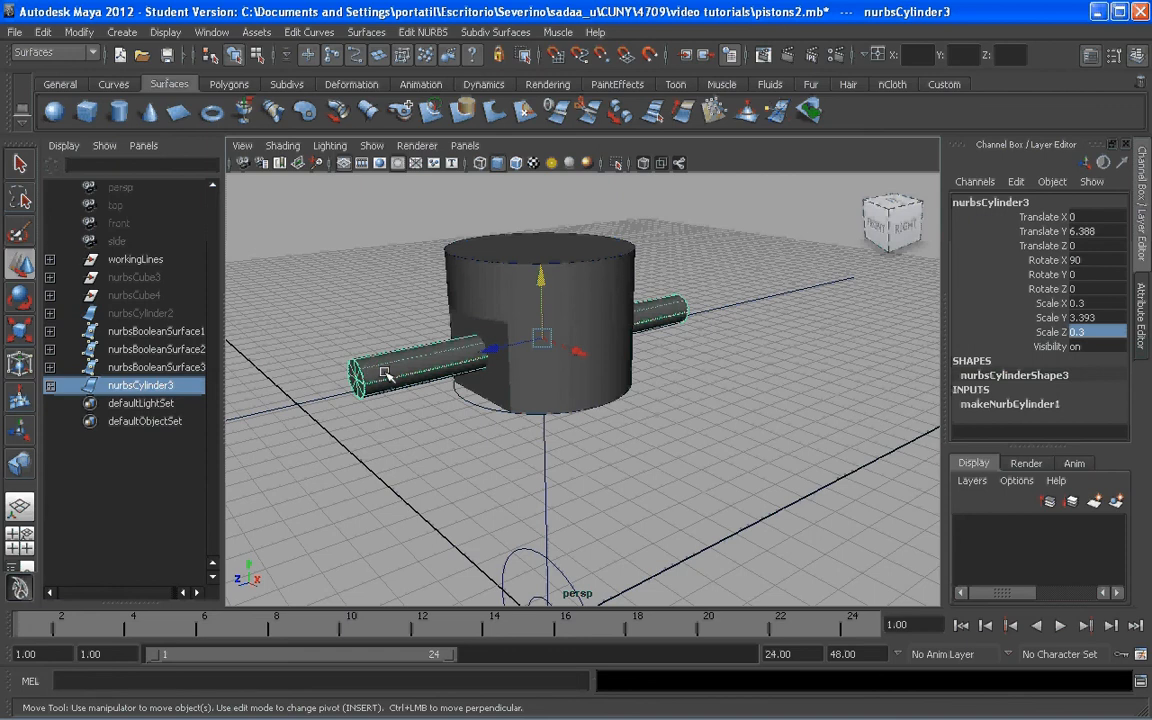
pyautogui.hotkey('ctrl', 'd')
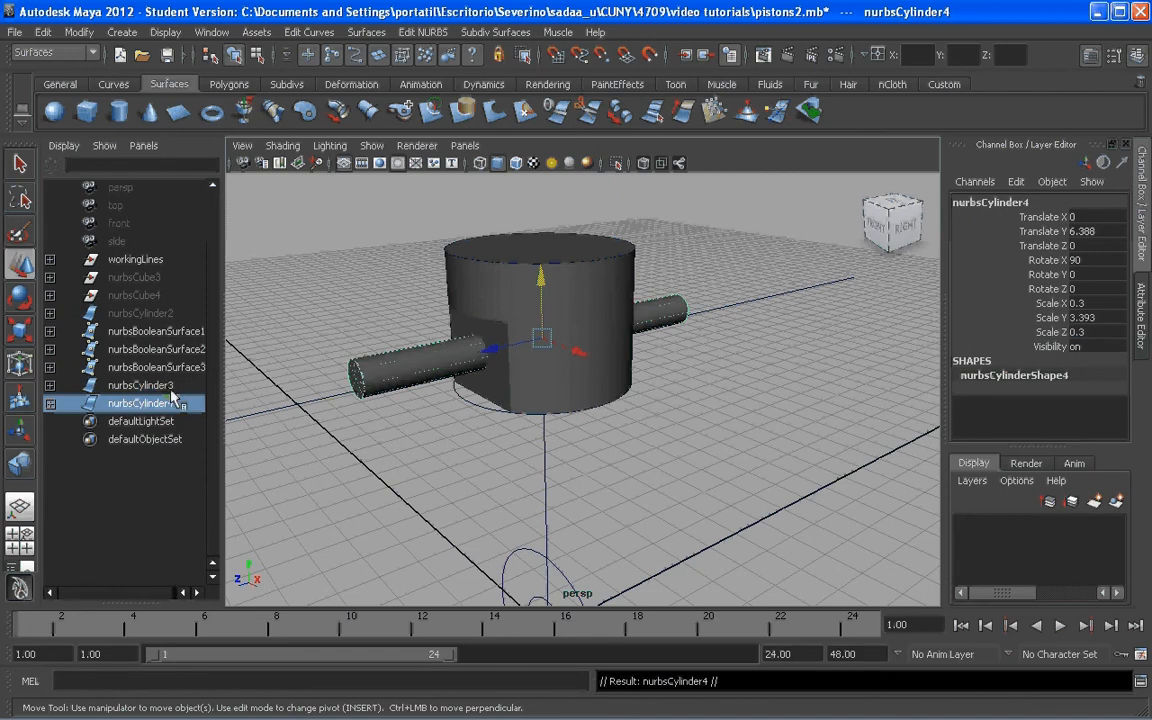
pyautogui.hotkey('ctrl', 'h')
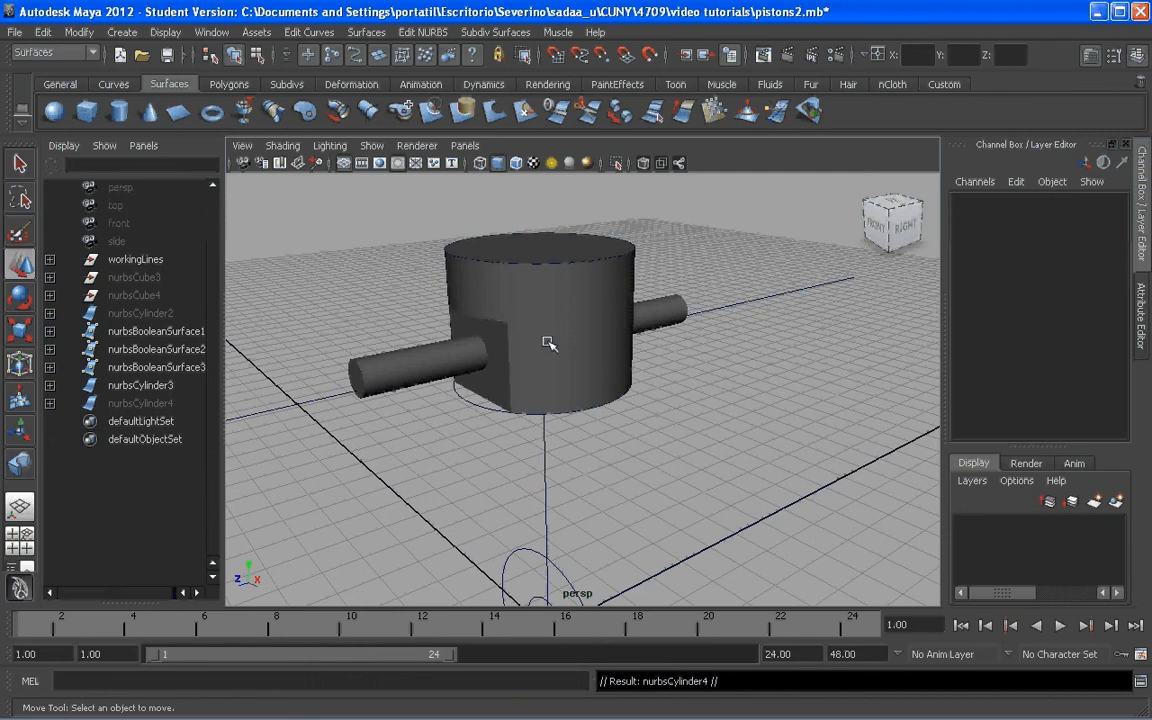
# Subtract the thin horizontal cylinder from the piston with a NURBS Boolean difference to cut the pin hole
pyautogui.click(423, 32)
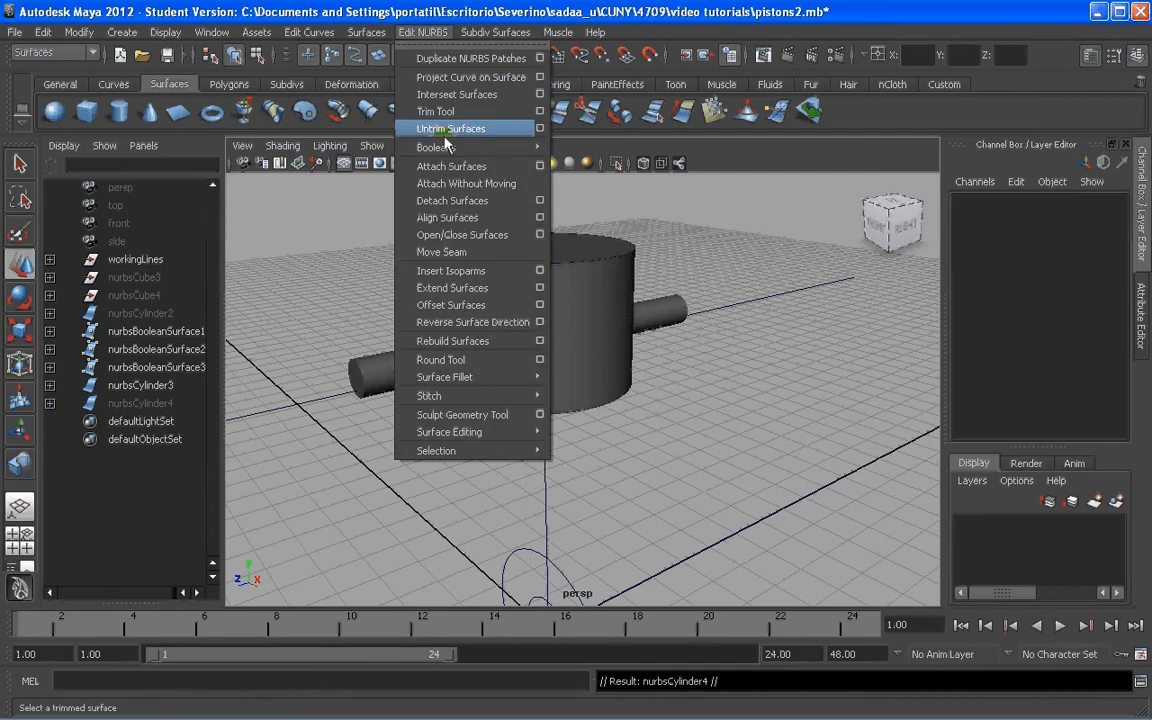
pyautogui.moveTo(445, 147)
pyautogui.click(615, 172)
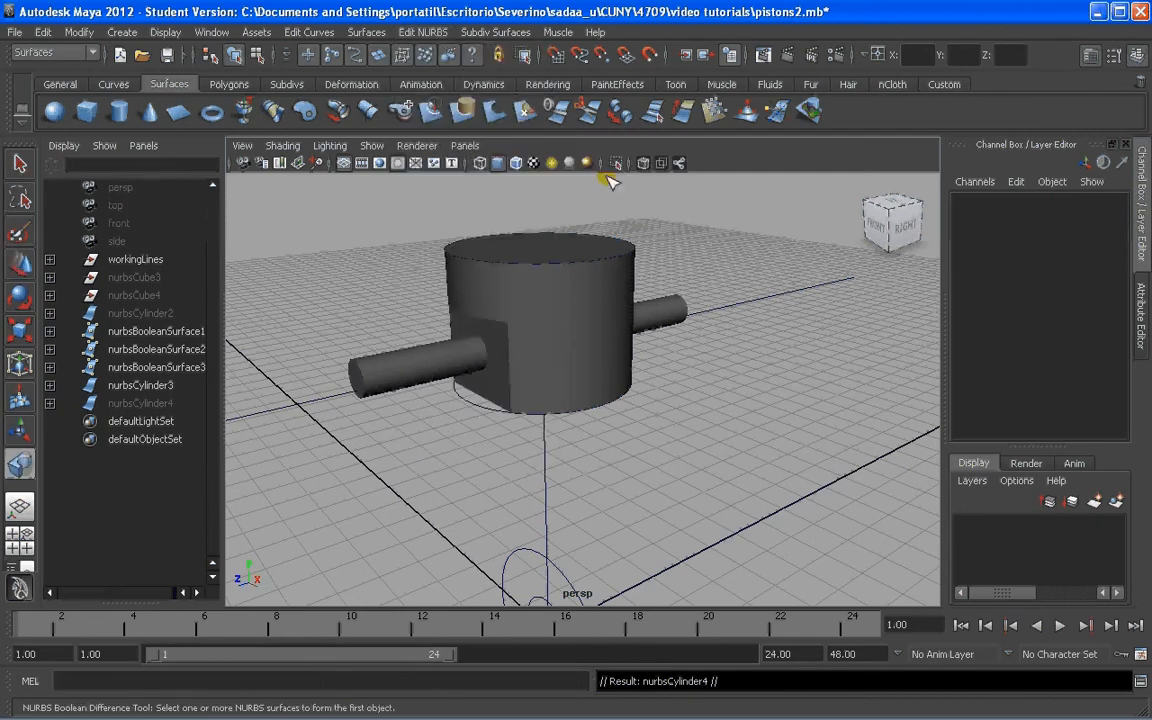
pyautogui.click(537, 291)
pyautogui.press('Return')
pyautogui.click(415, 346)
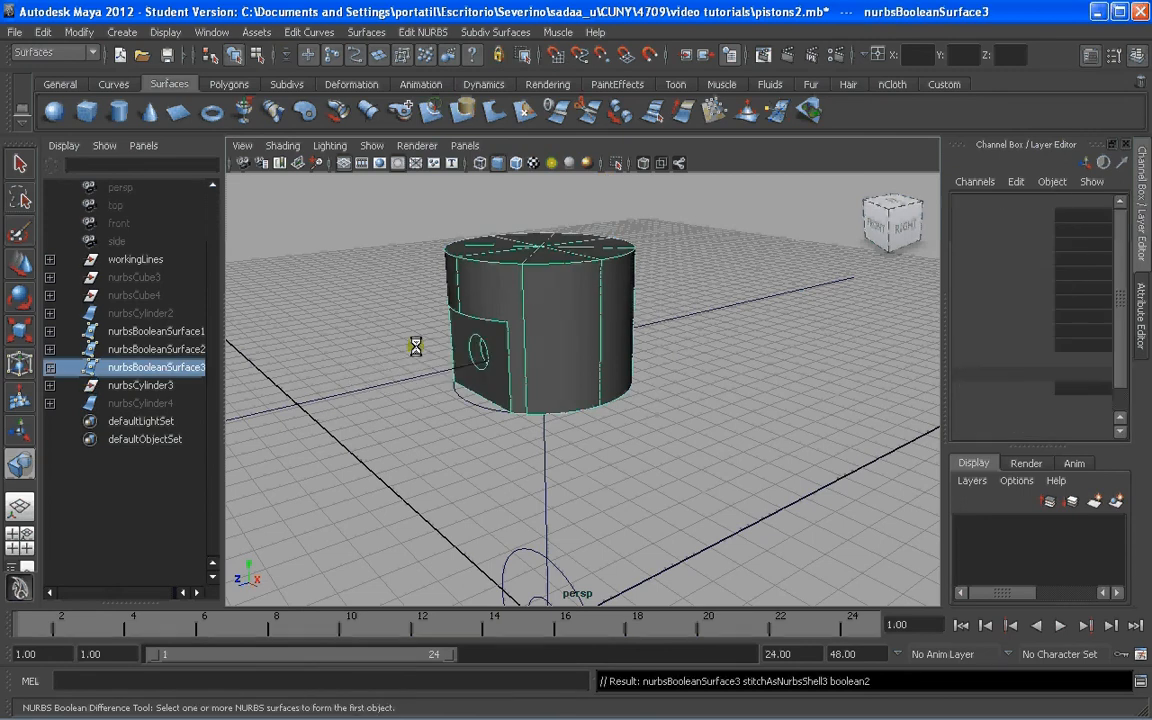
pyautogui.keyDown('alt'); pyautogui.moveTo(415, 346); pyautogui.dragTo(589, 321); pyautogui.keyUp('alt')
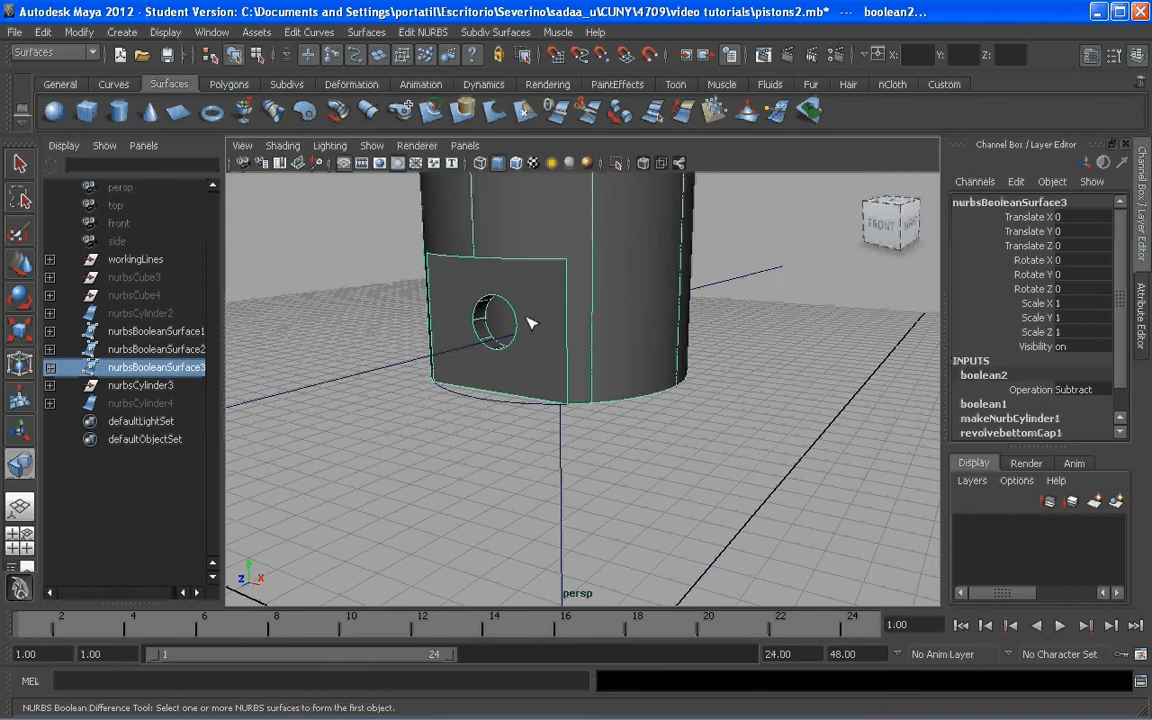
pyautogui.press('q')
# Show the hidden cylinder copy, duplicate it in place and hide the new duplicate
pyautogui.click(140, 403)
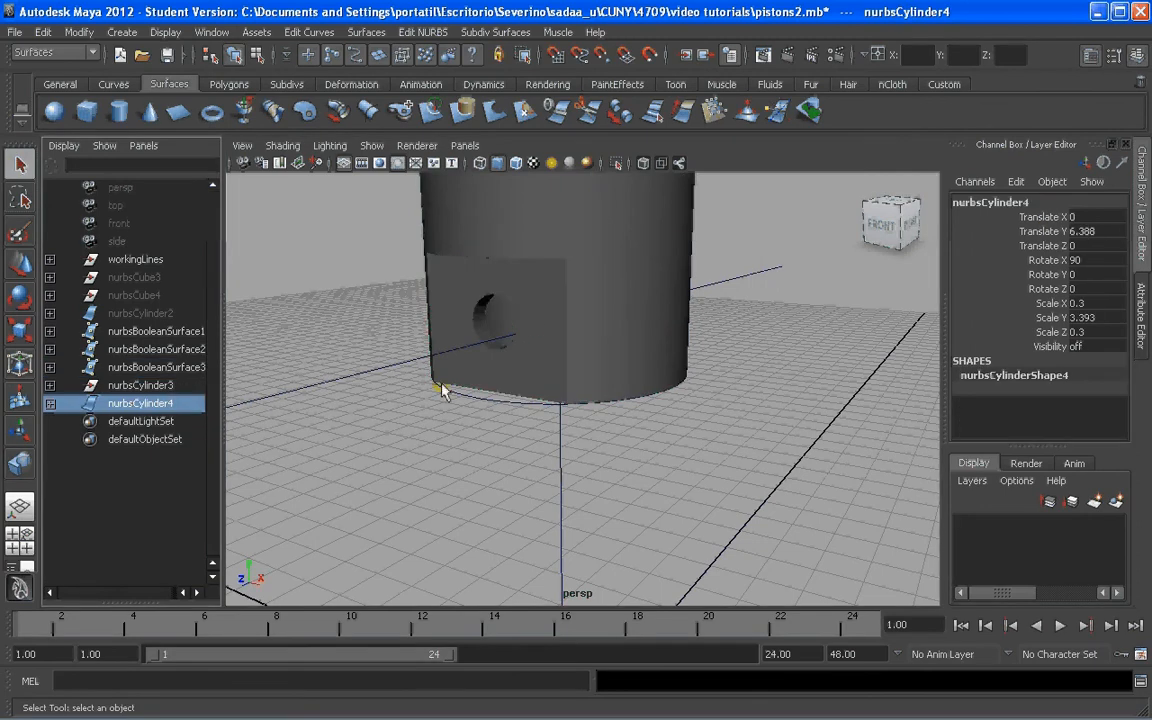
pyautogui.hotkey('shift', 'h')
pyautogui.keyDown('alt'); pyautogui.moveTo(447, 386); pyautogui.dragTo(334, 265); pyautogui.keyUp('alt')
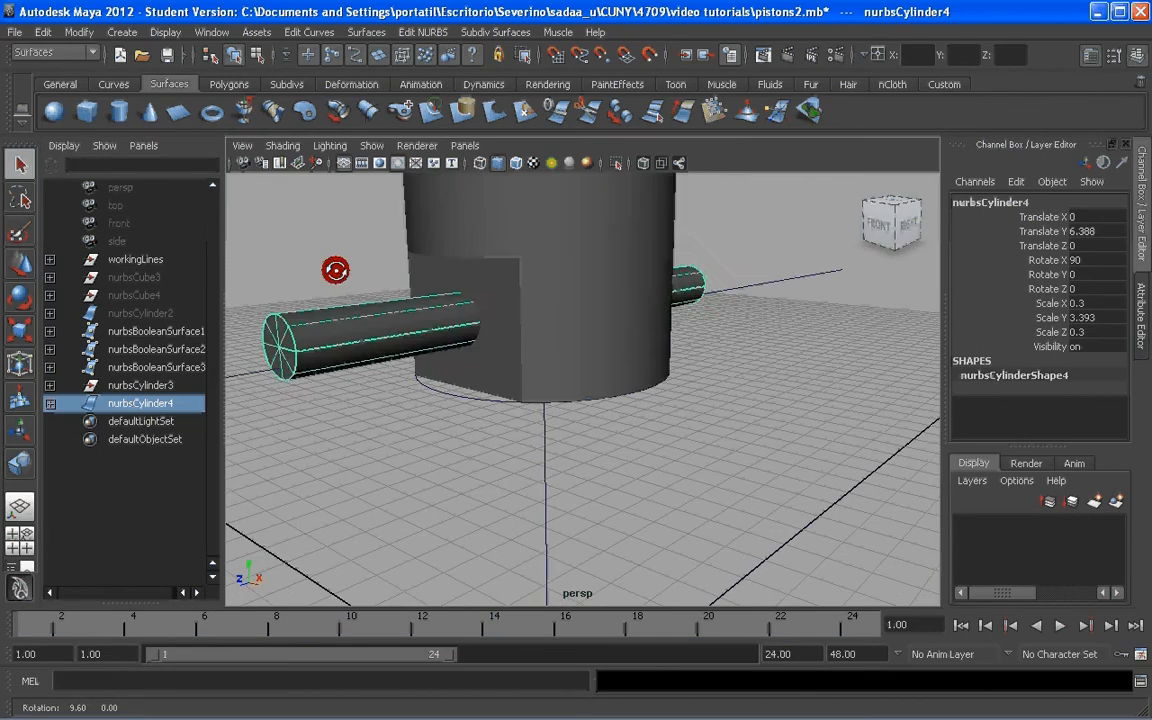
pyautogui.hotkey('ctrl', 'd')
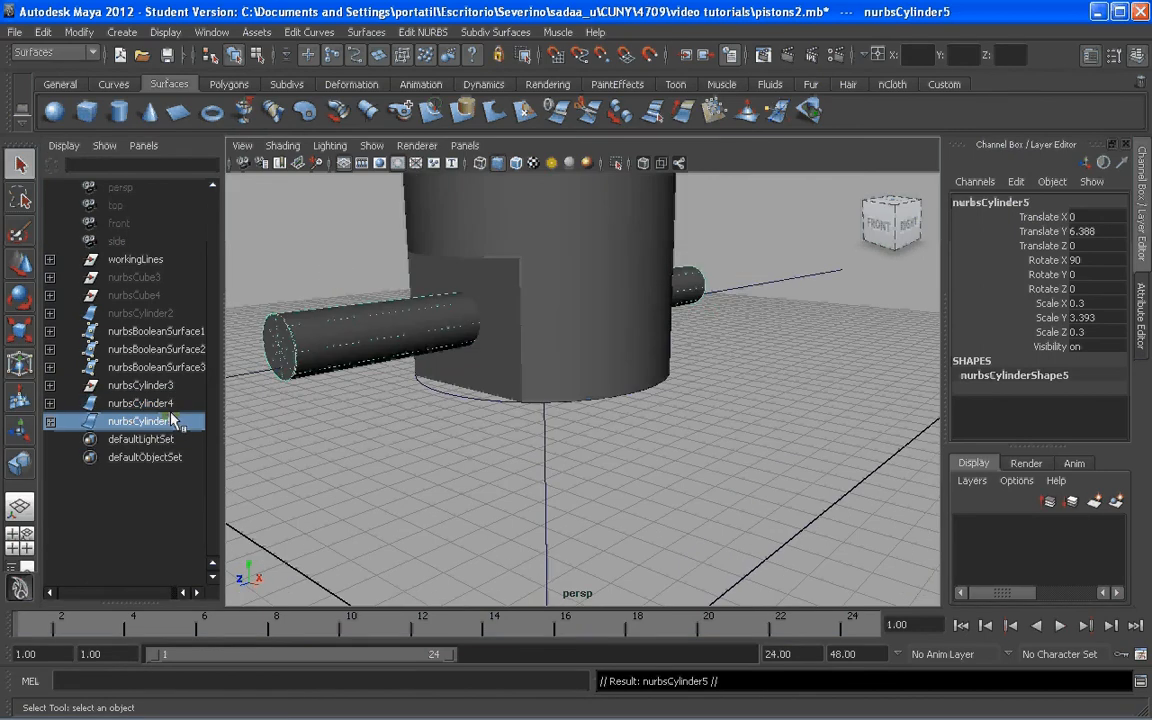
pyautogui.hotkey('ctrl', 'h')
# Flatten the visible cylinder into a disc with a Scale Y of about 0.018 and move it outside the piston hole to a Translate Z of about 3.27
pyautogui.moveTo(386, 334)
pyautogui.keyDown('alt'); pyautogui.mouseDown()
pyautogui.moveTo(404, 273)
pyautogui.moveTo(395, 354)
pyautogui.mouseUp(); pyautogui.keyUp('alt')
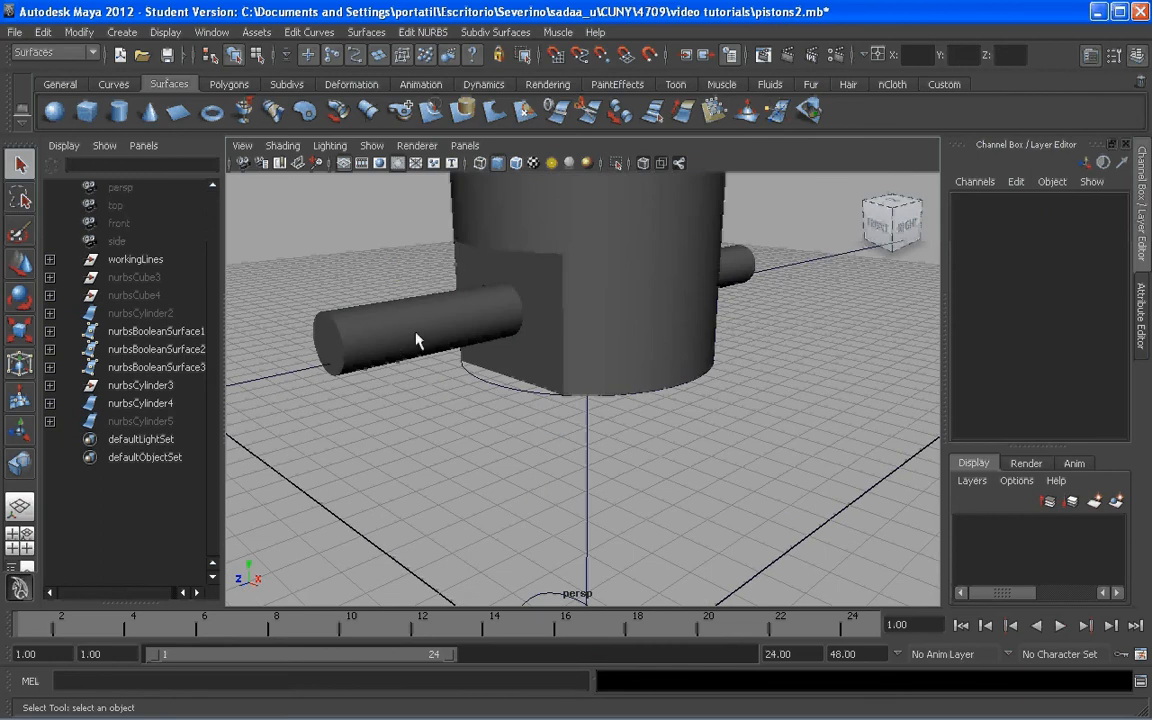
pyautogui.click(397, 325)
pyautogui.press('r')
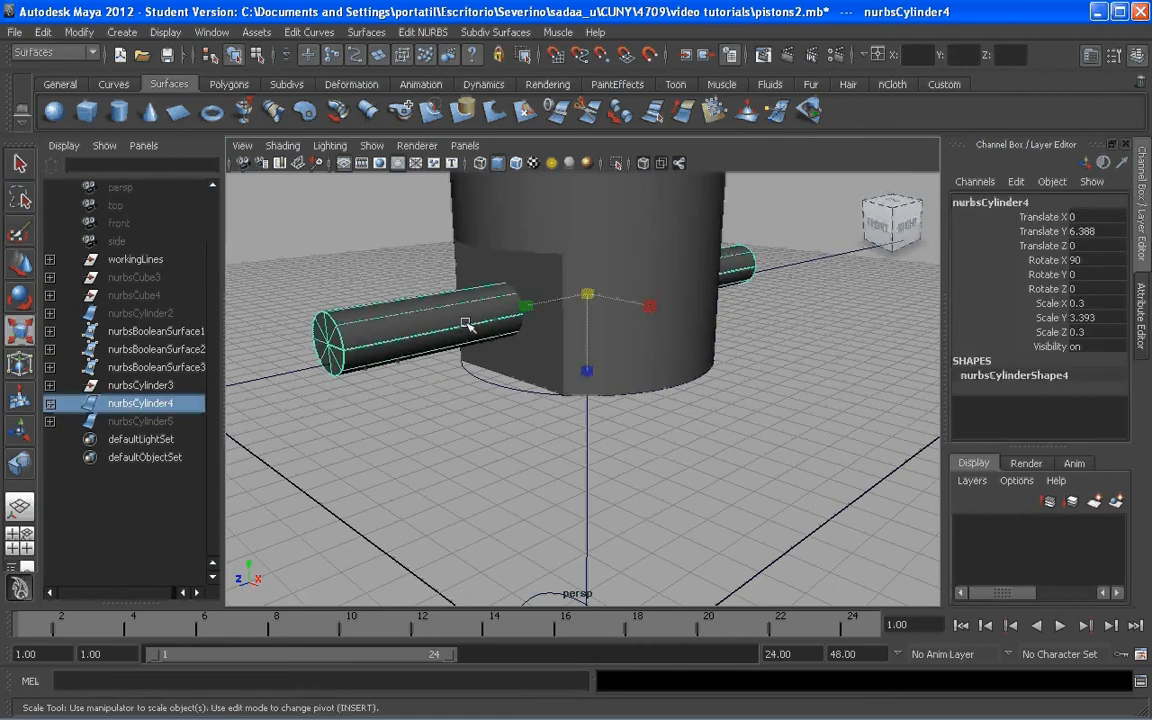
pyautogui.scroll(-3, 535, 327)
pyautogui.moveTo(535, 327); pyautogui.dragTo(431, 371)
pyautogui.press('w')
pyautogui.press('r')
# Duplicate the thin disc and enlarge the copy to a Scale X and Scale Z of about 0.496
pyautogui.scroll(5, 376, 337)
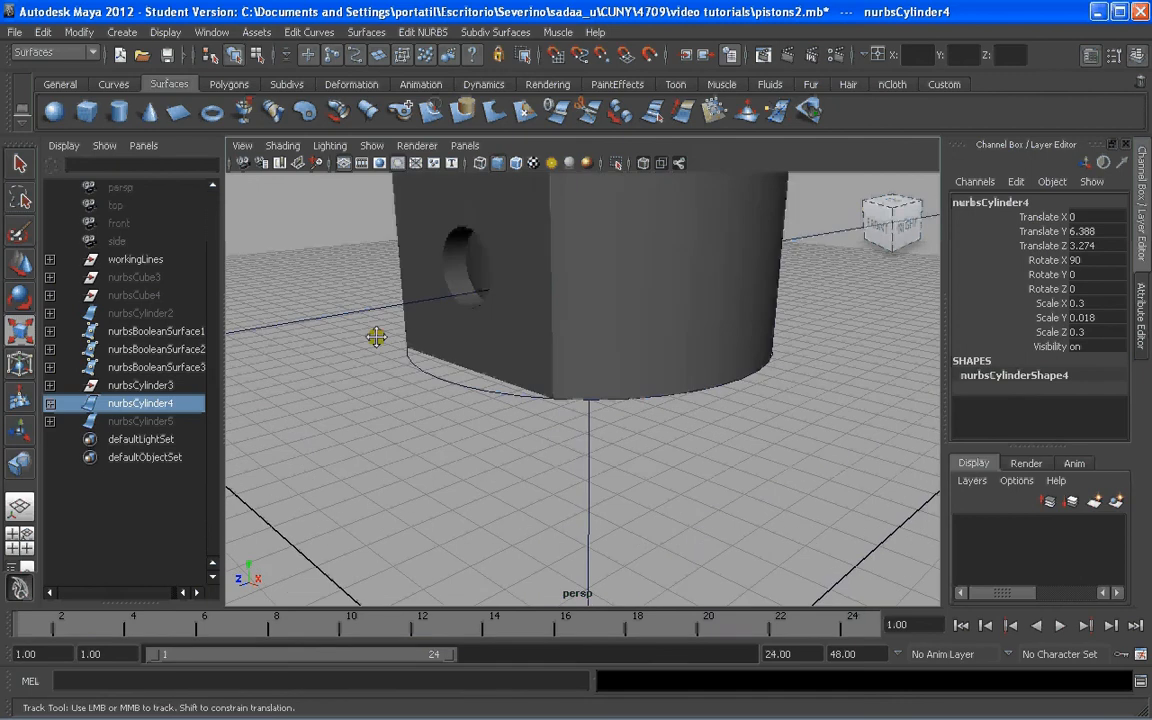
pyautogui.keyDown('alt'); pyautogui.moveTo(376, 337); pyautogui.dragTo(500, 337, button='middle'); pyautogui.keyUp('alt')
pyautogui.hotkey('ctrl', 'd')
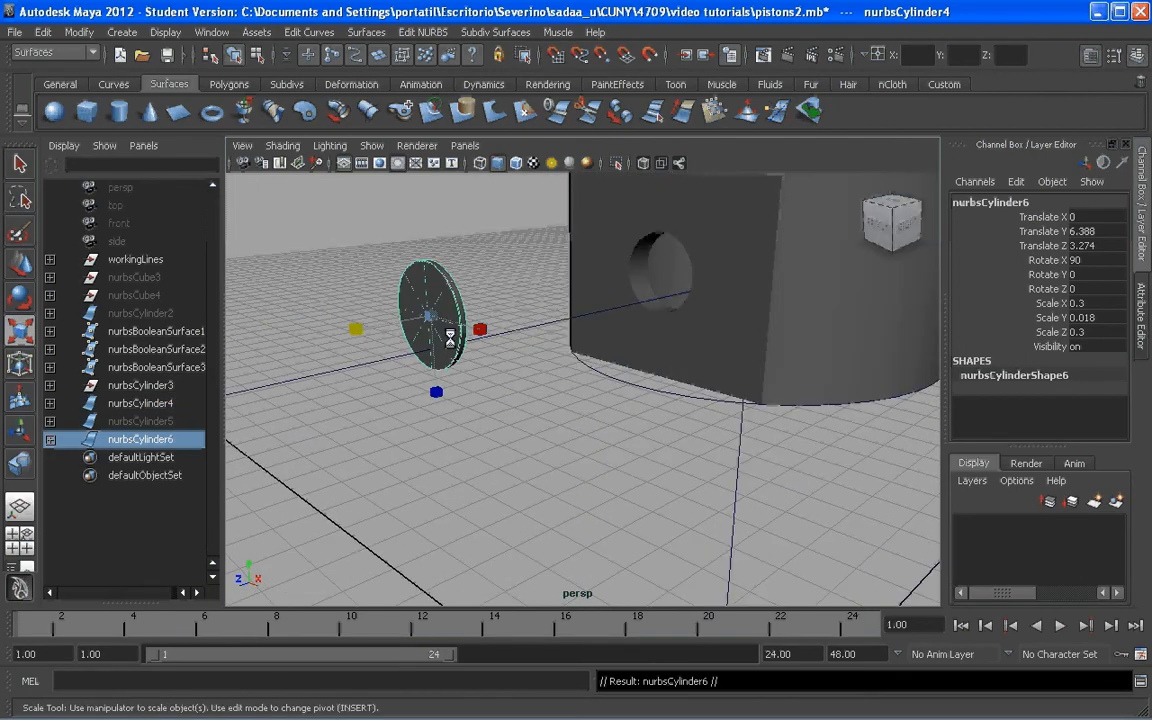
pyautogui.keyDown('ctrl'); pyautogui.moveTo(355, 329); pyautogui.dragTo(292, 327); pyautogui.keyUp('ctrl')
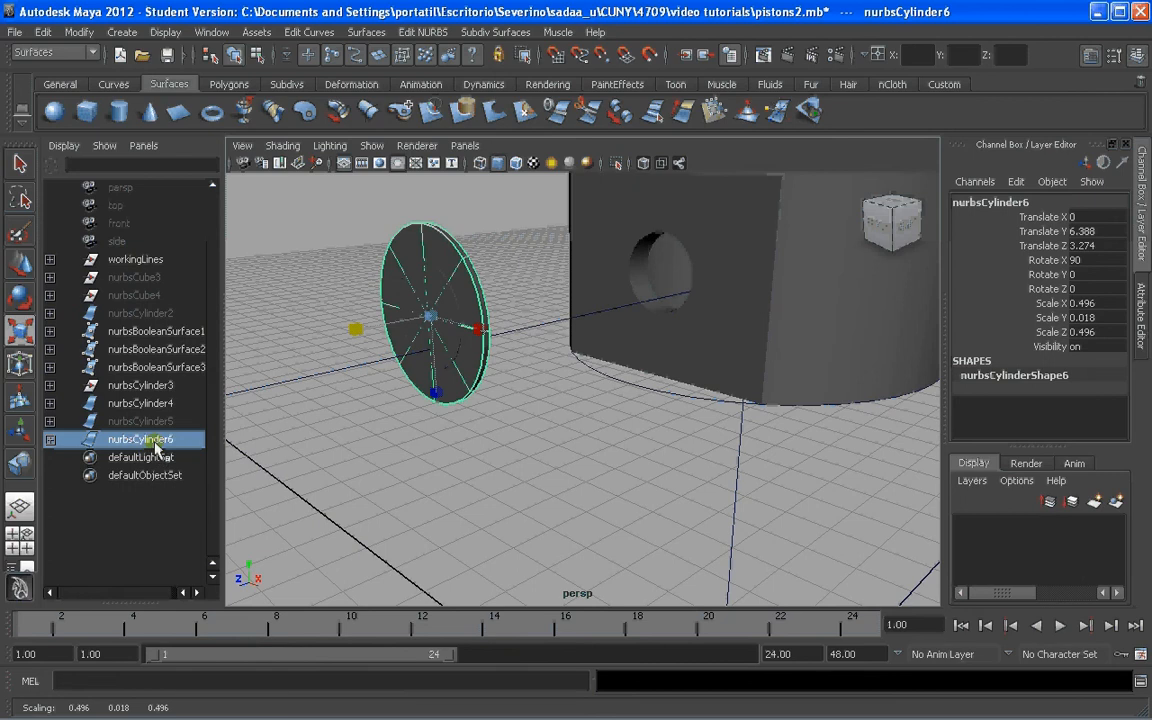
# Thicken the smaller disc to a Scale Y of about 0.132 so it passes through the larger disc
pyautogui.click(150, 403)
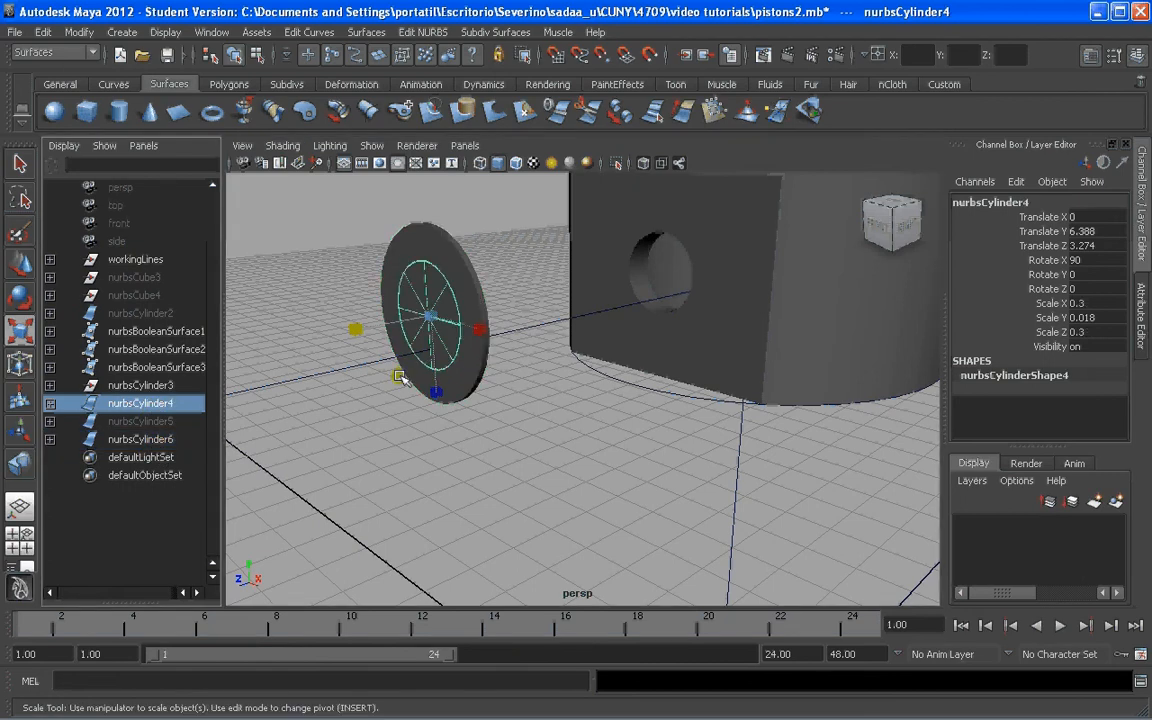
pyautogui.moveTo(356, 328); pyautogui.dragTo(297, 337)
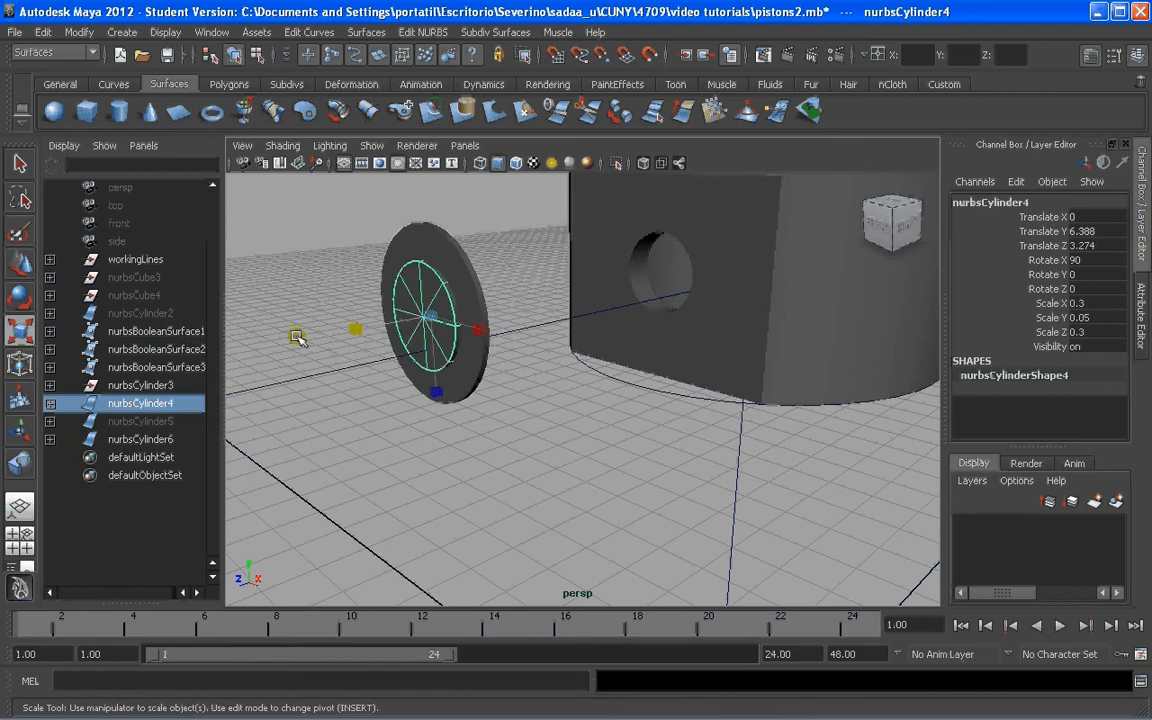
pyautogui.scroll(-3, 297, 337)
pyautogui.moveTo(431, 361); pyautogui.dragTo(312, 371)
pyautogui.scroll(6, 500, 362)
pyautogui.keyDown('alt'); pyautogui.moveTo(520, 361); pyautogui.dragTo(565, 357); pyautogui.keyUp('alt')
pyautogui.keyDown('alt'); pyautogui.moveTo(565, 357); pyautogui.dragTo(640, 350, button='middle'); pyautogui.keyUp('alt')
pyautogui.scroll(-4, 507, 332)
pyautogui.keyDown('alt'); pyautogui.moveTo(507, 332); pyautogui.dragTo(605, 322); pyautogui.keyUp('alt')
pyautogui.keyDown('alt'); pyautogui.moveTo(605, 322); pyautogui.dragTo(553, 318, button='middle'); pyautogui.keyUp('alt')
# Try to subtract the smaller disc from the larger disc with a NURBS Boolean difference
pyautogui.click(560, 270)
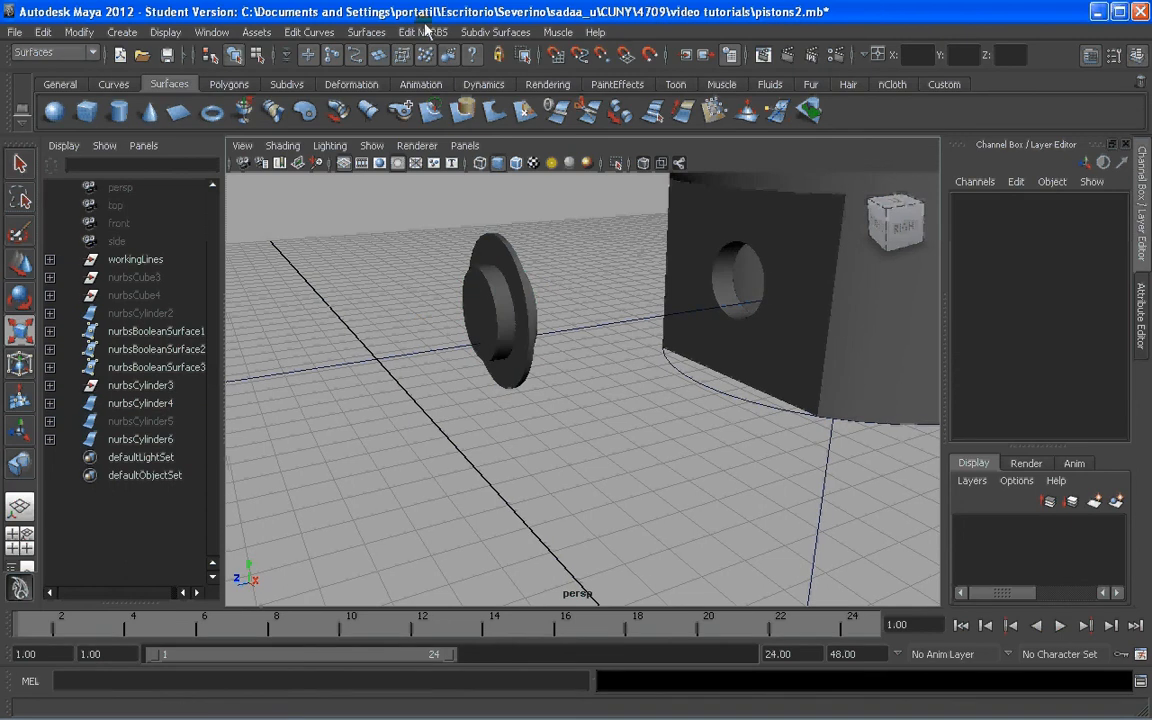
pyautogui.click(423, 32)
pyautogui.moveTo(480, 147)
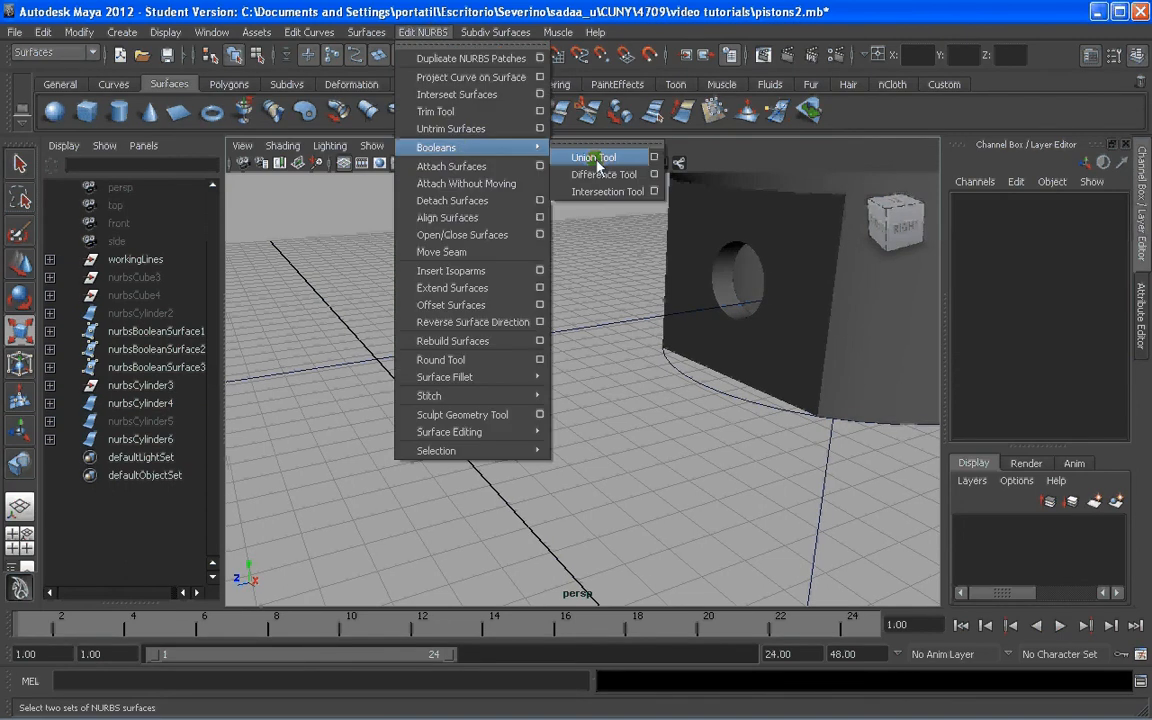
pyautogui.click(600, 174)
pyautogui.click(518, 263)
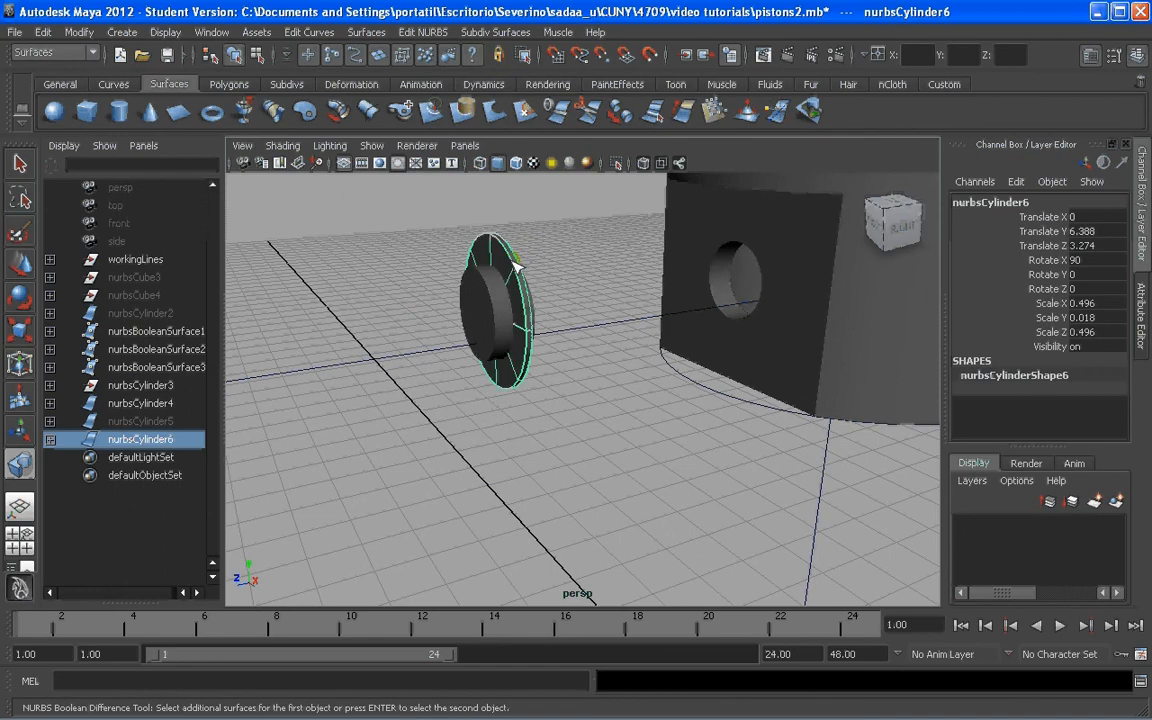
pyautogui.press('Return')
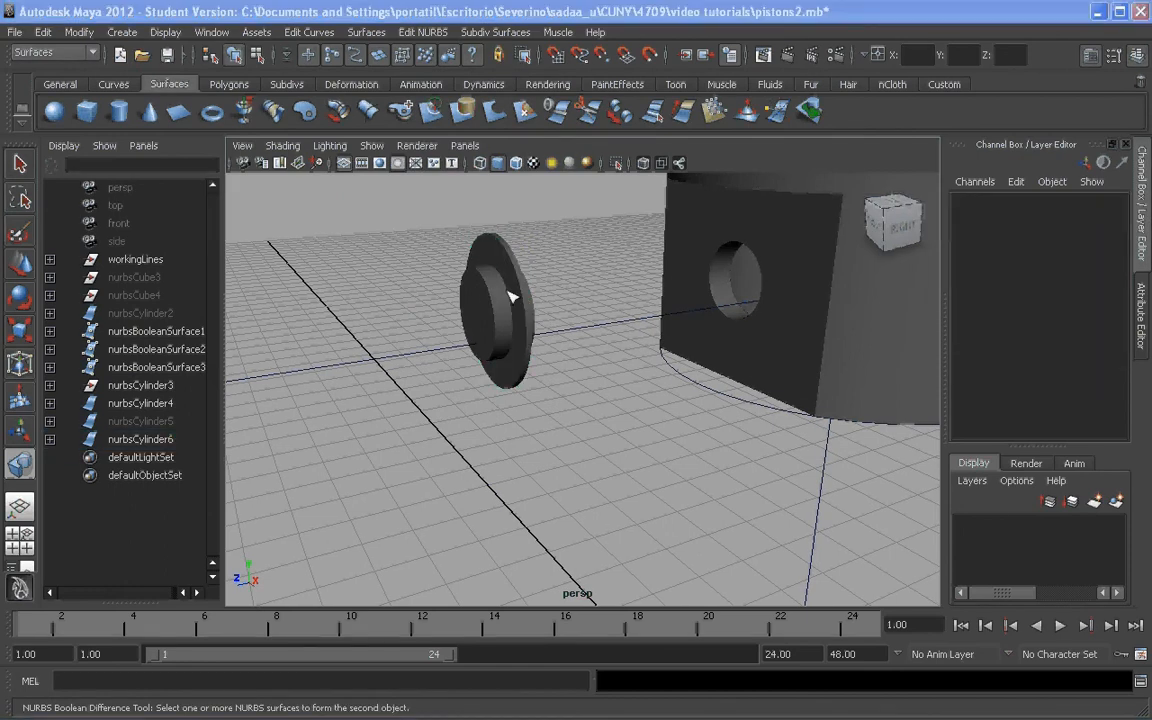
pyautogui.keyDown('alt'); pyautogui.moveTo(512, 298); pyautogui.dragTo(609, 291); pyautogui.keyUp('alt')
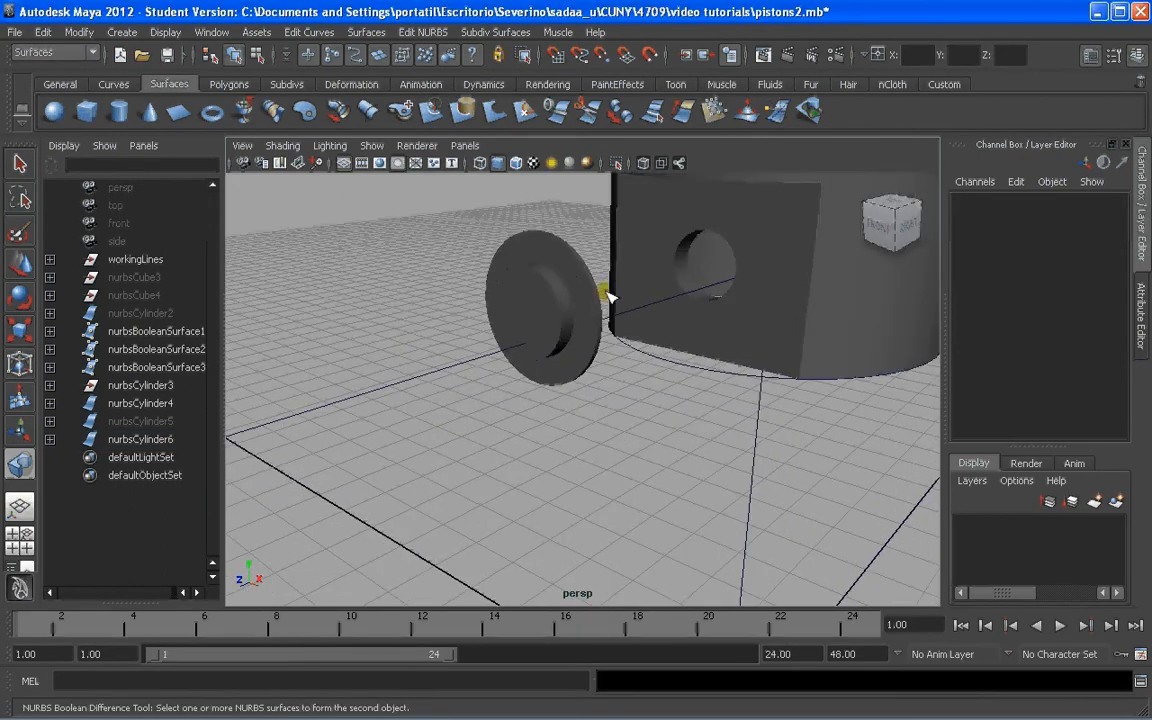
pyautogui.press('q')
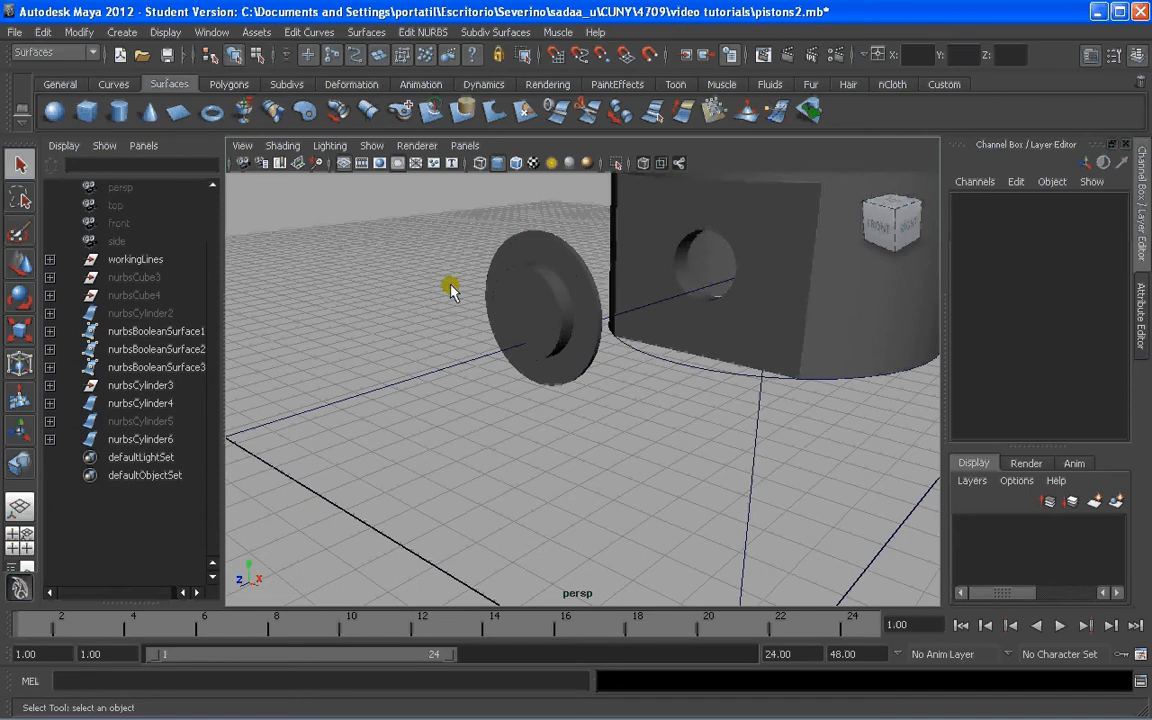
pyautogui.click(422, 32)
pyautogui.moveTo(530, 147)
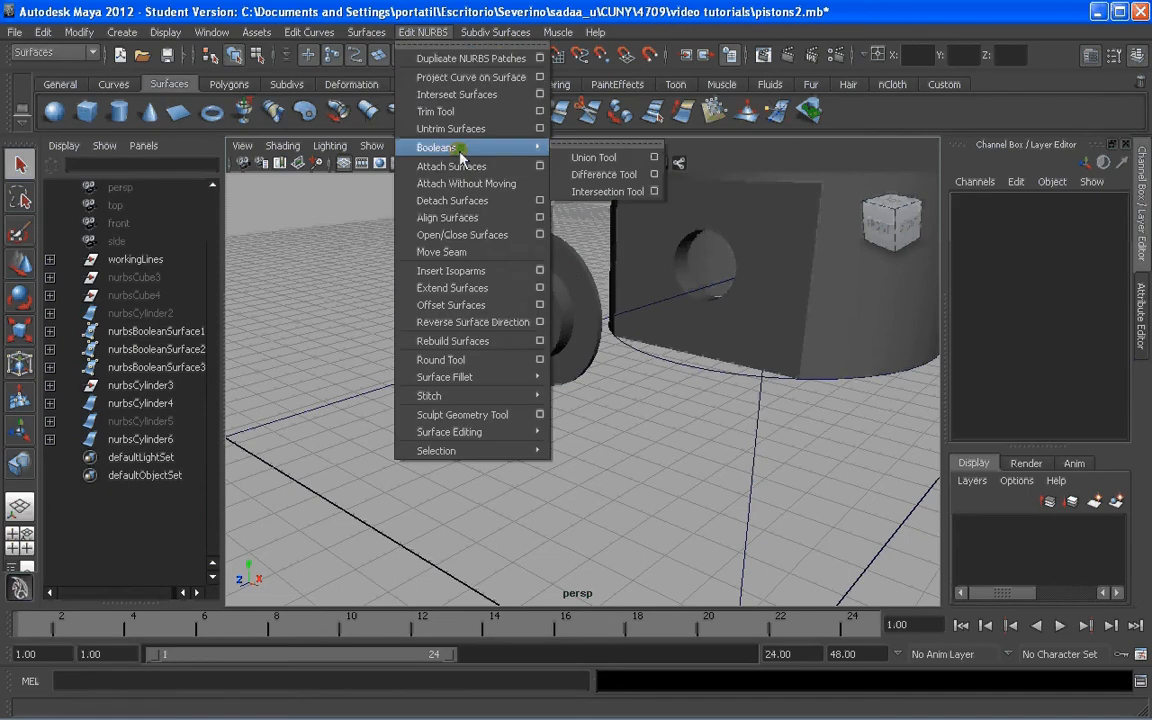
pyautogui.click(601, 176)
pyautogui.click(580, 270)
pyautogui.press('Return')
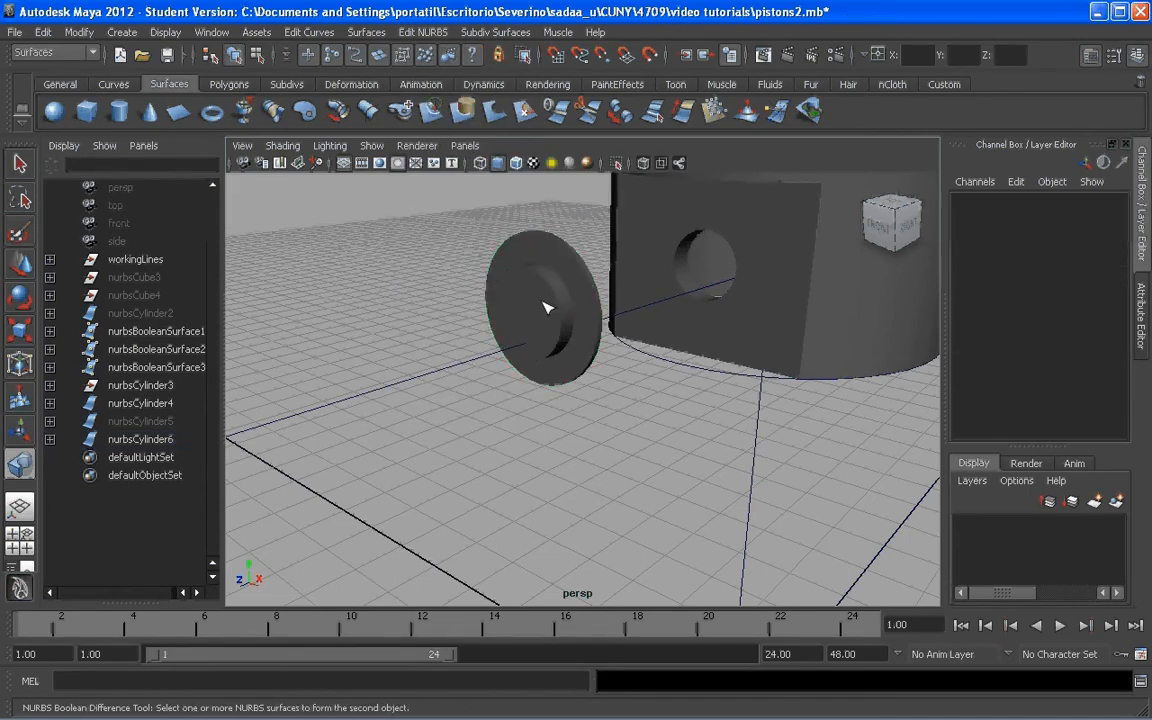
pyautogui.press('q')
# Center the pivots of both visible discs and delete their construction history
pyautogui.keyDown('alt'); pyautogui.moveTo(432, 239); pyautogui.dragTo(575, 410); pyautogui.keyUp('alt')
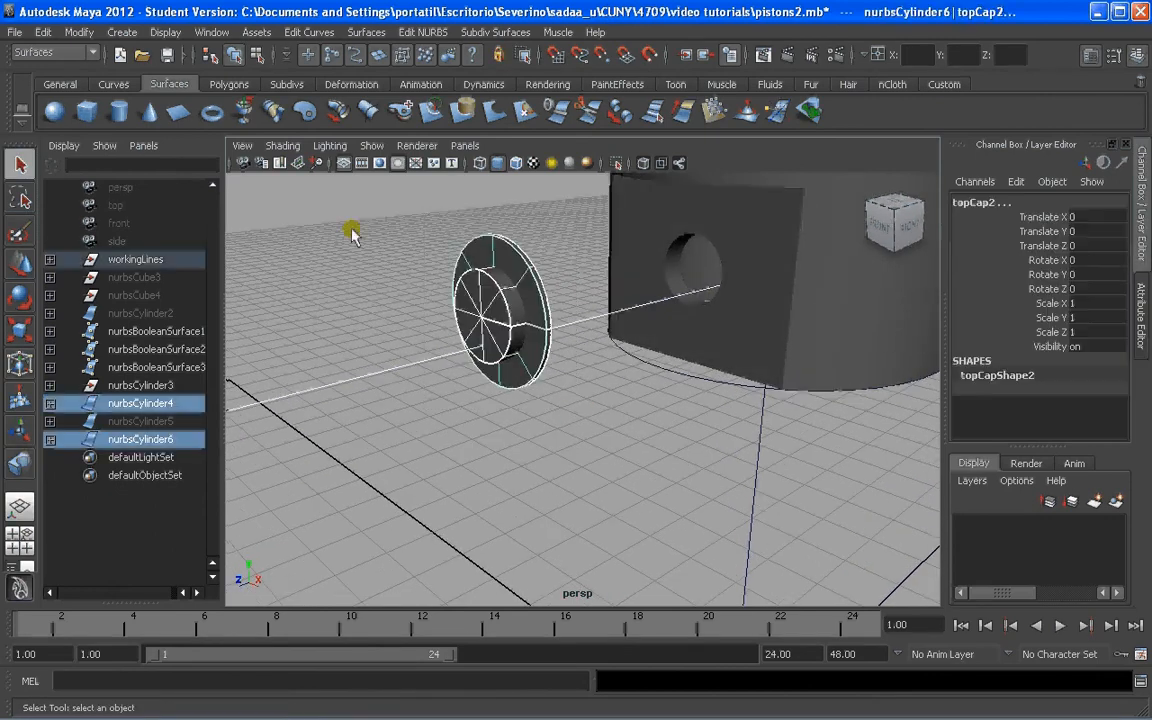
pyautogui.click(442, 226)
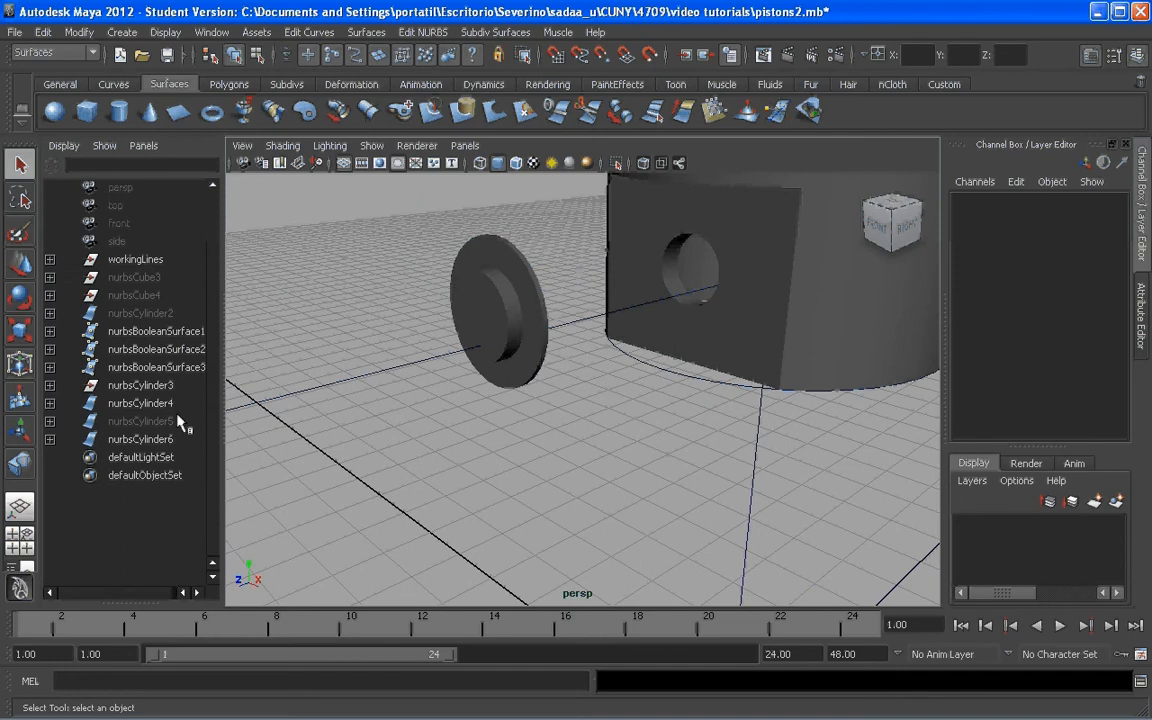
pyautogui.click(149, 440)
pyautogui.keyDown('shift'); pyautogui.click(148, 404); pyautogui.keyUp('shift')
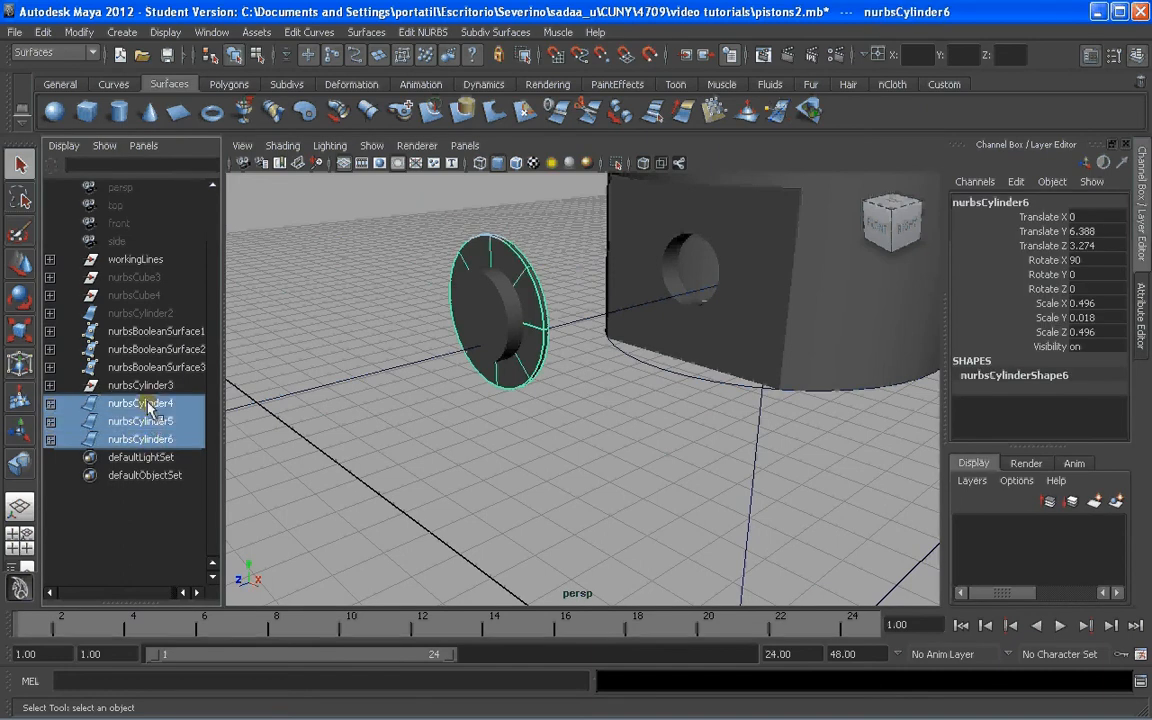
pyautogui.keyDown('ctrl'); pyautogui.click(147, 421); pyautogui.keyUp('ctrl')
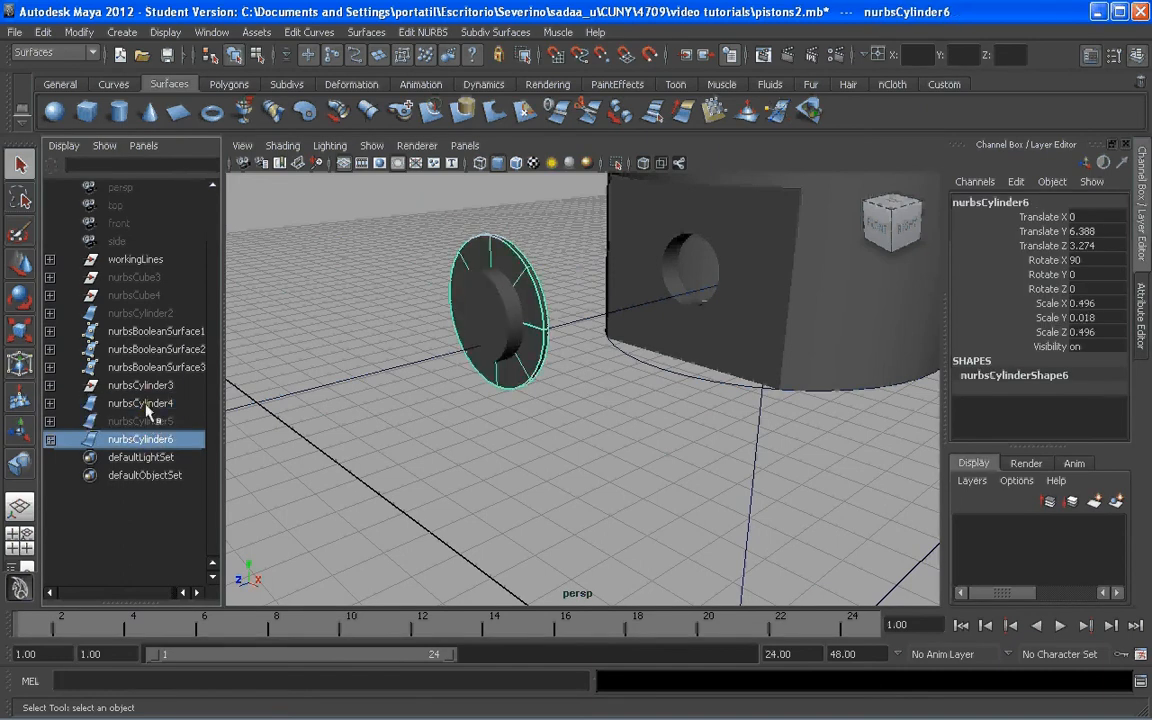
pyautogui.click(77, 33)
pyautogui.click(43, 32)
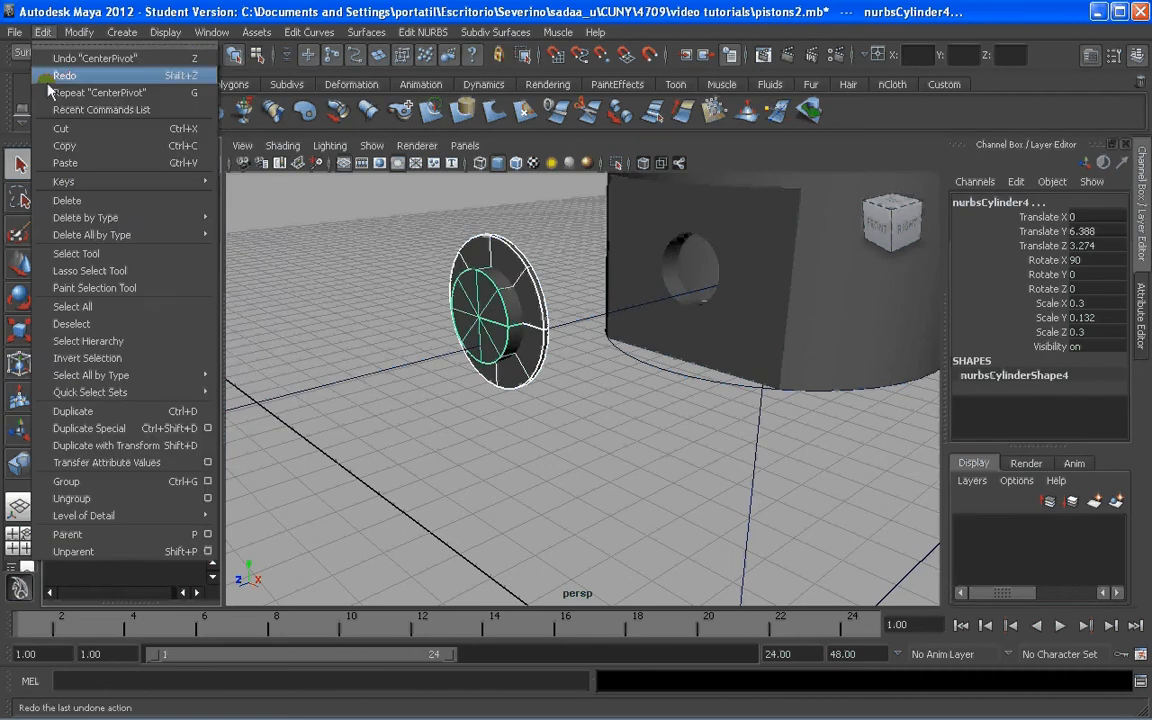
pyautogui.moveTo(85, 218)
pyautogui.click(252, 228)
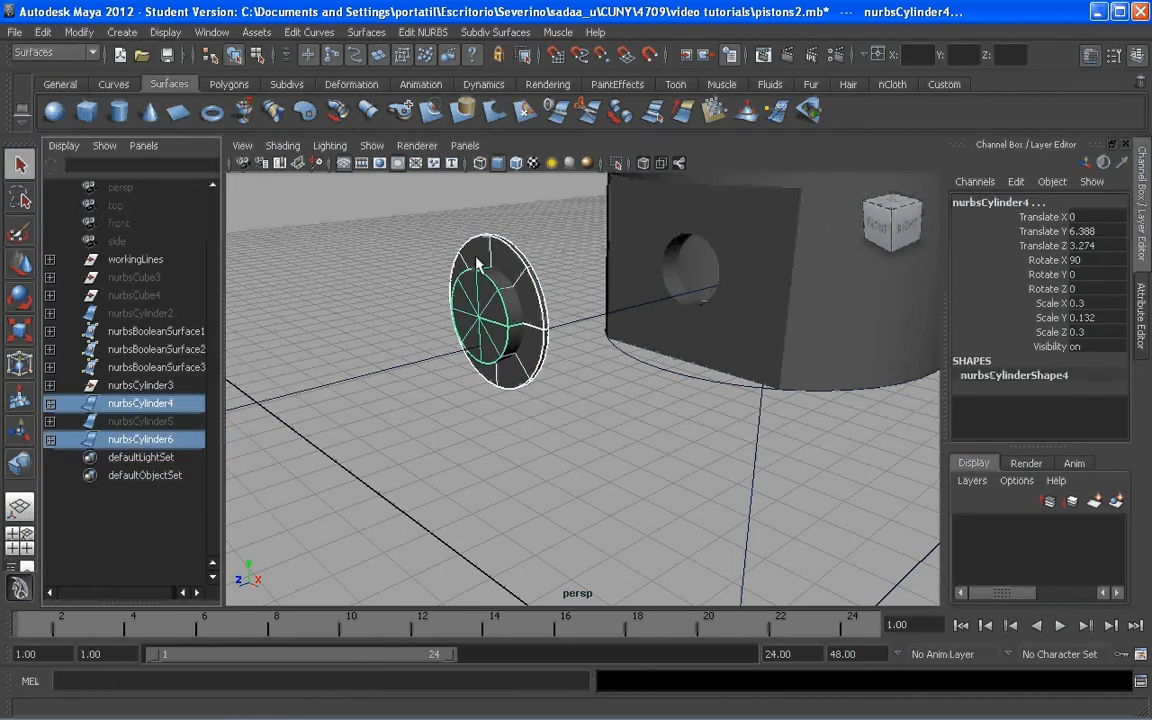
pyautogui.click(471, 212)
# Subtract the smaller, thicker disc from the larger thin disc with a NURBS Boolean difference to form a flat ring
pyautogui.click(437, 33)
pyautogui.click(456, 148)
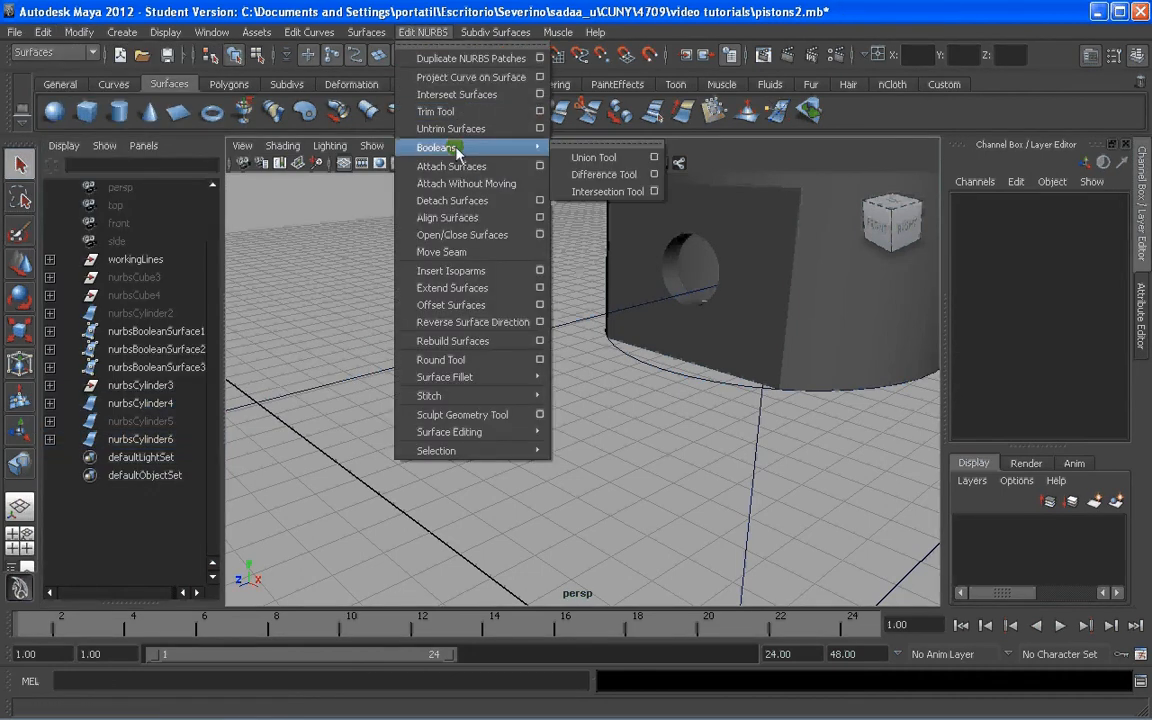
pyautogui.click(603, 174)
pyautogui.click(530, 279)
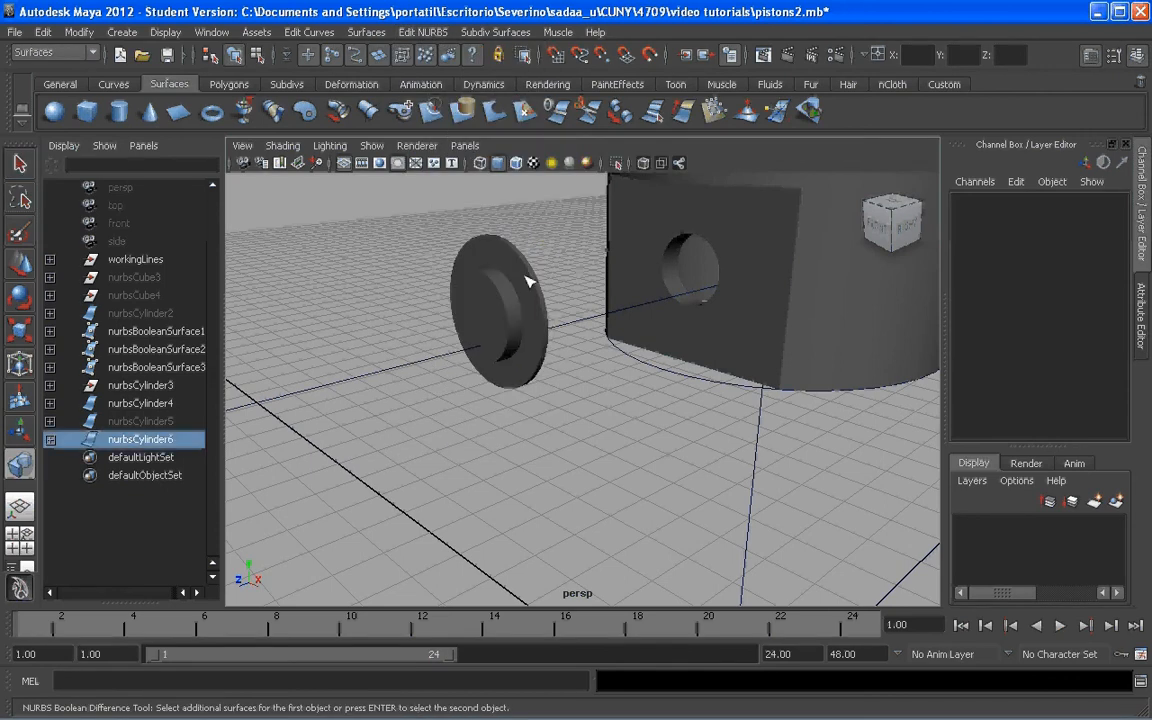
pyautogui.click(493, 306)
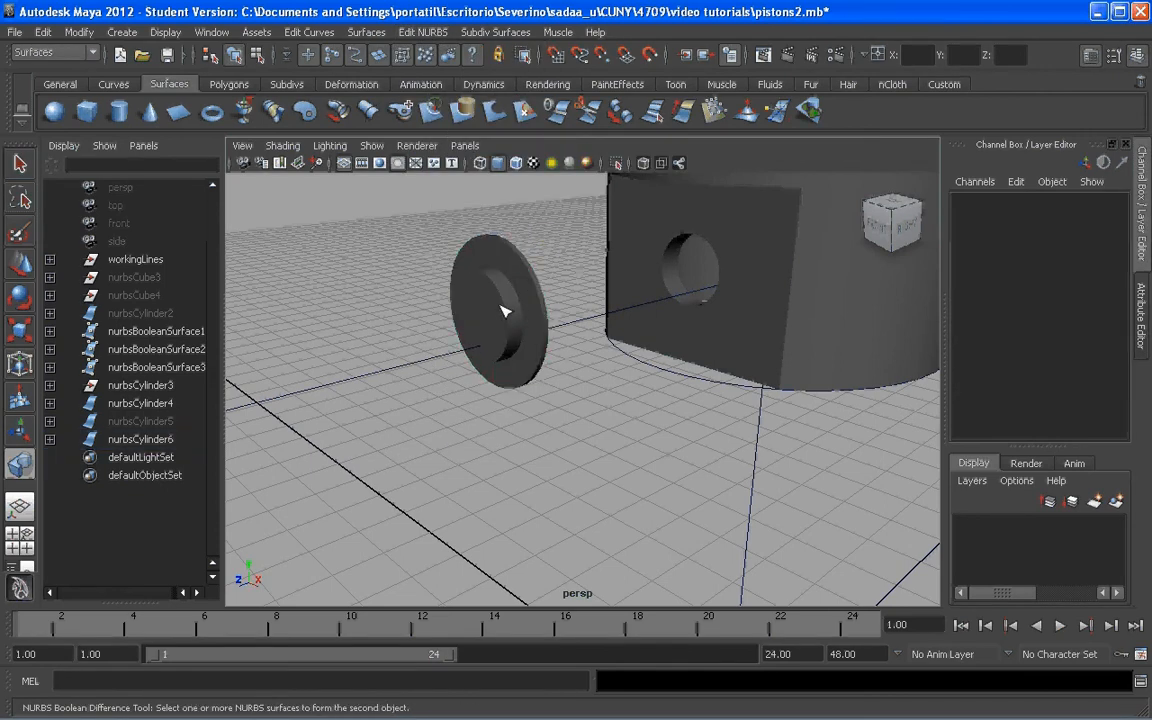
pyautogui.moveTo(445, 247); pyautogui.dragTo(578, 265)
pyautogui.click(578, 268)
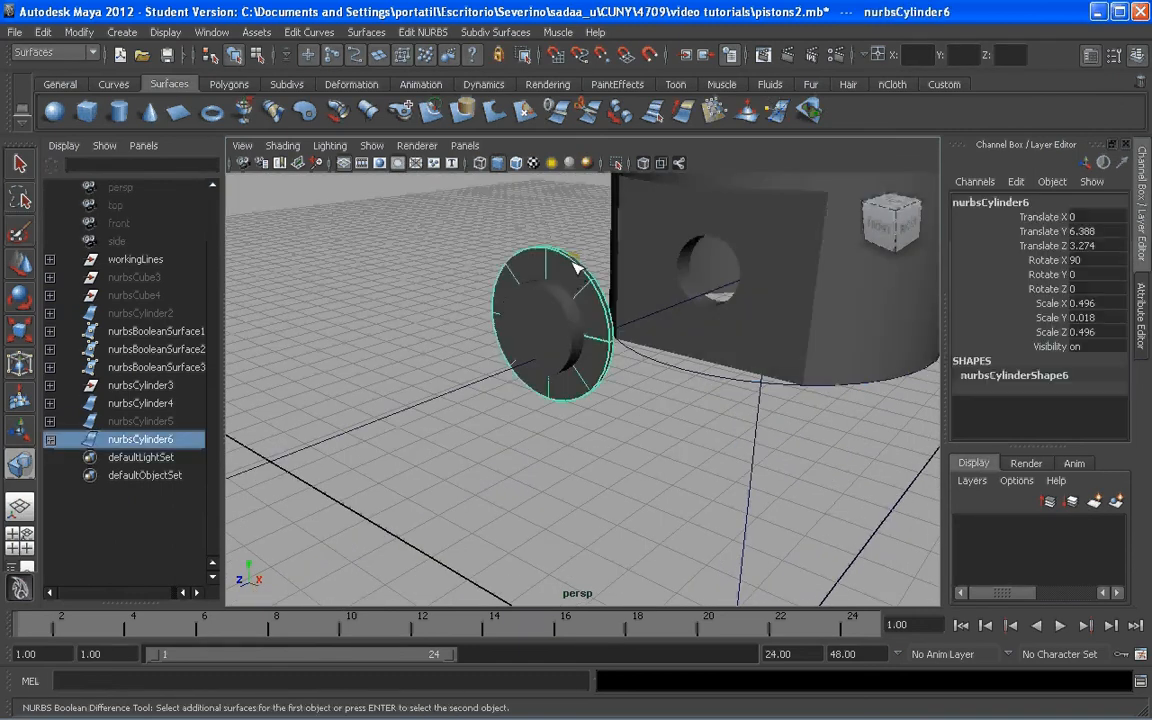
pyautogui.press('Return')
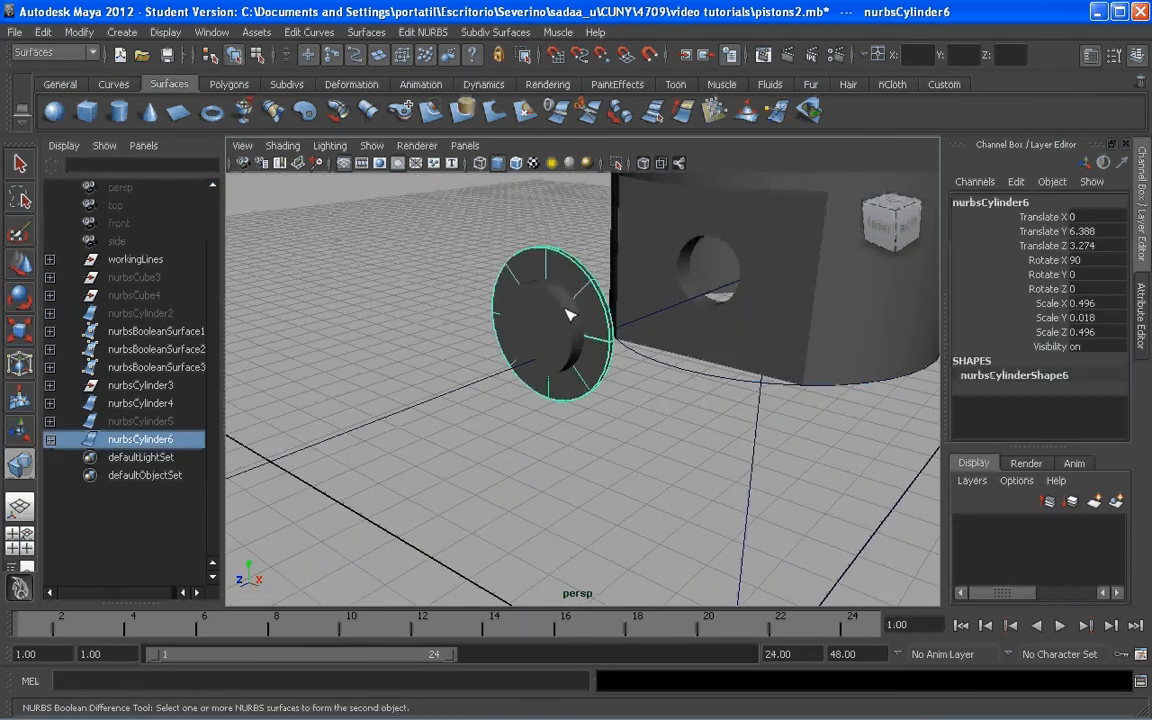
pyautogui.click(565, 312)
pyautogui.keyDown('alt'); pyautogui.moveTo(566, 312); pyautogui.dragTo(501, 296, button='middle'); pyautogui.keyUp('alt')
# Center the pivot of the flat ring and delete its construction history
pyautogui.press('w')
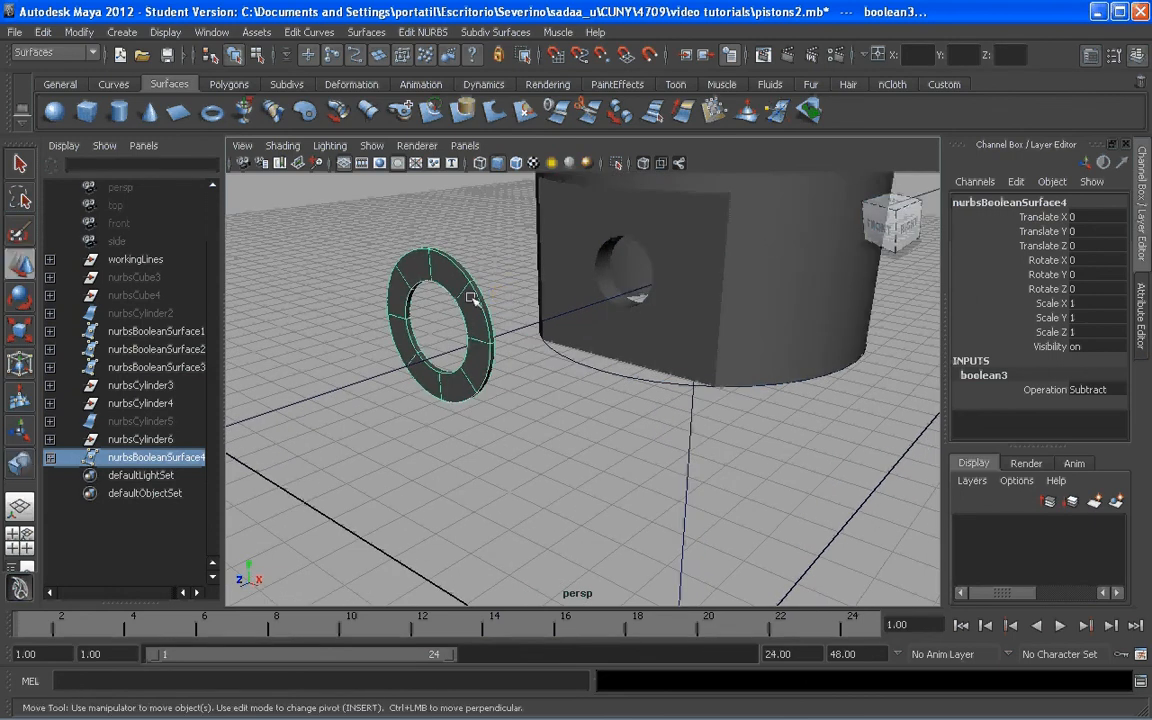
pyautogui.keyDown('alt'); pyautogui.moveTo(472, 298); pyautogui.dragTo(527, 327); pyautogui.keyUp('alt')
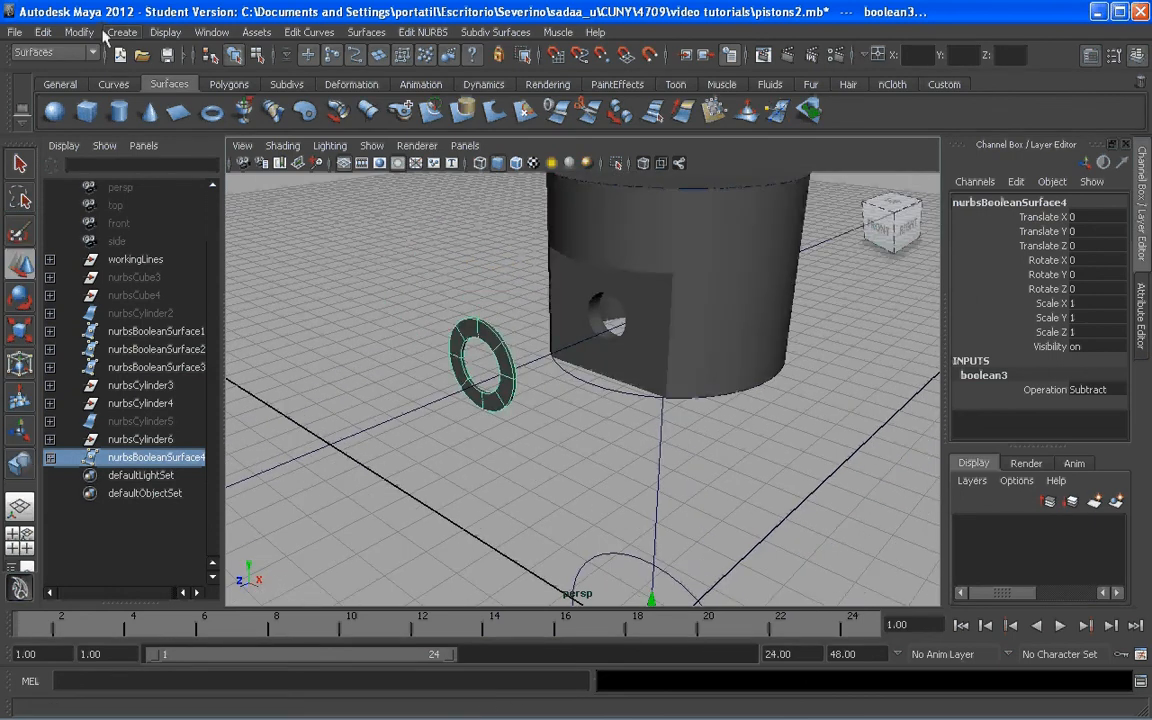
pyautogui.scroll(-3, 398, 283)
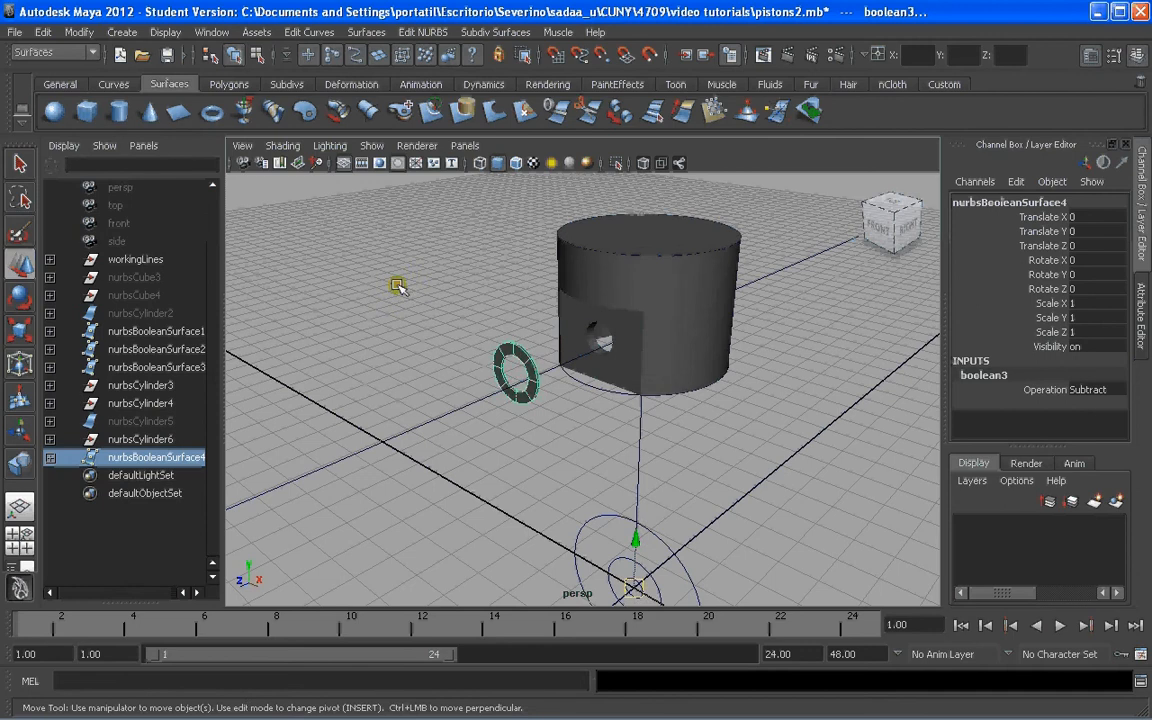
pyautogui.click(79, 32)
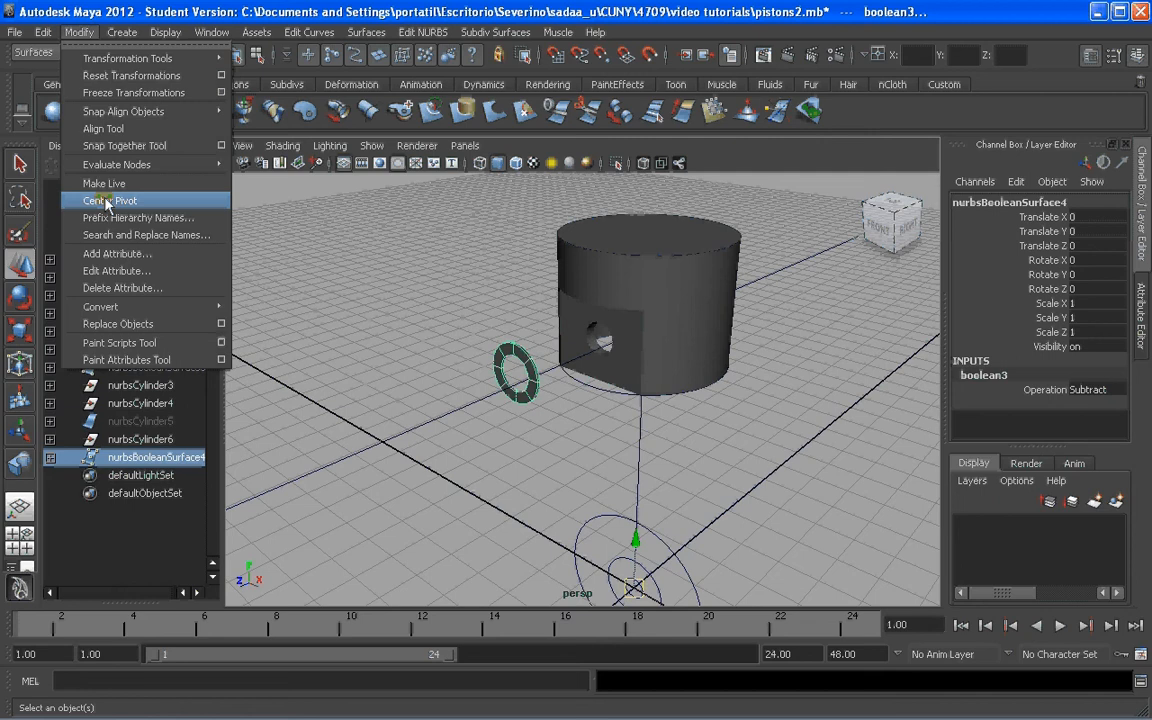
pyautogui.click(108, 201)
pyautogui.click(43, 32)
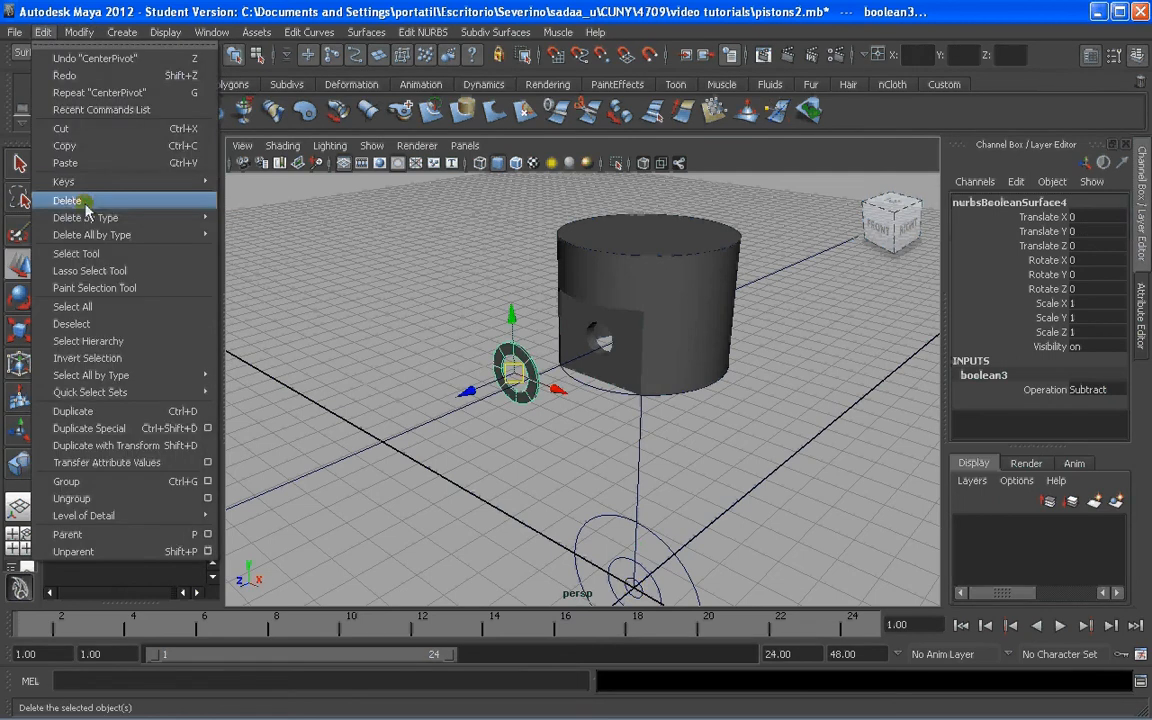
pyautogui.moveTo(130, 218)
pyautogui.click(300, 228)
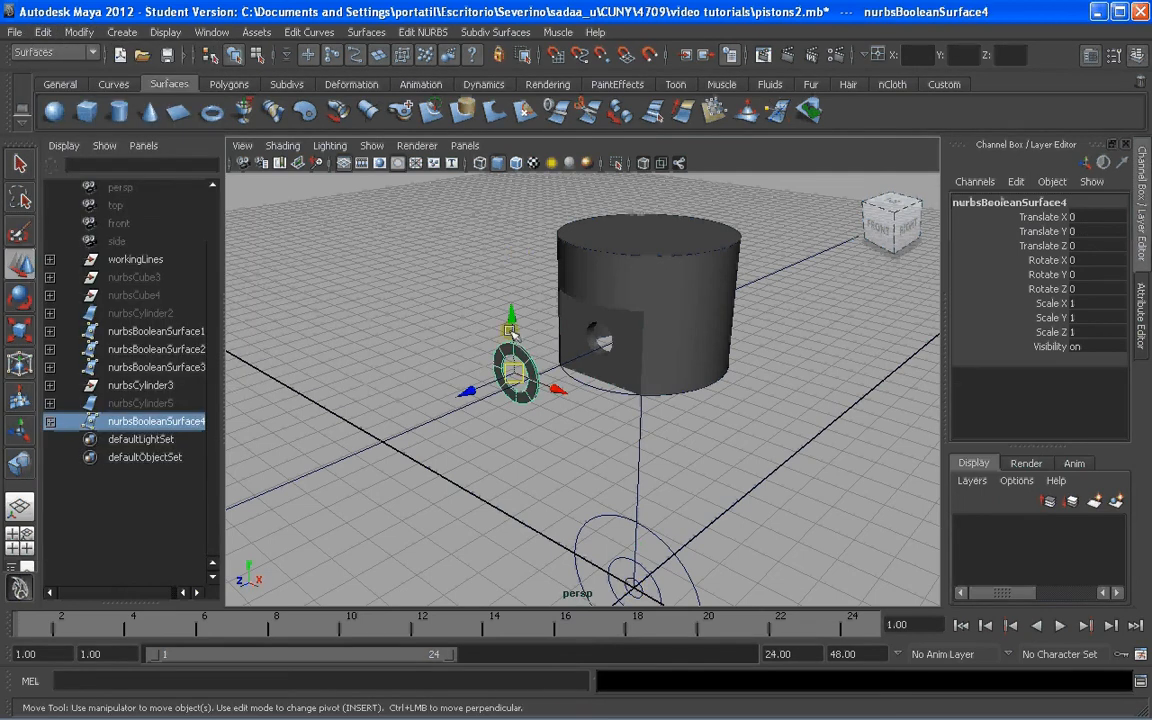
# Show the ring's control vertices and frame the ring in the top view of a four-view layout
pyautogui.moveTo(516, 358); pyautogui.dragTo(464, 360, button='right')
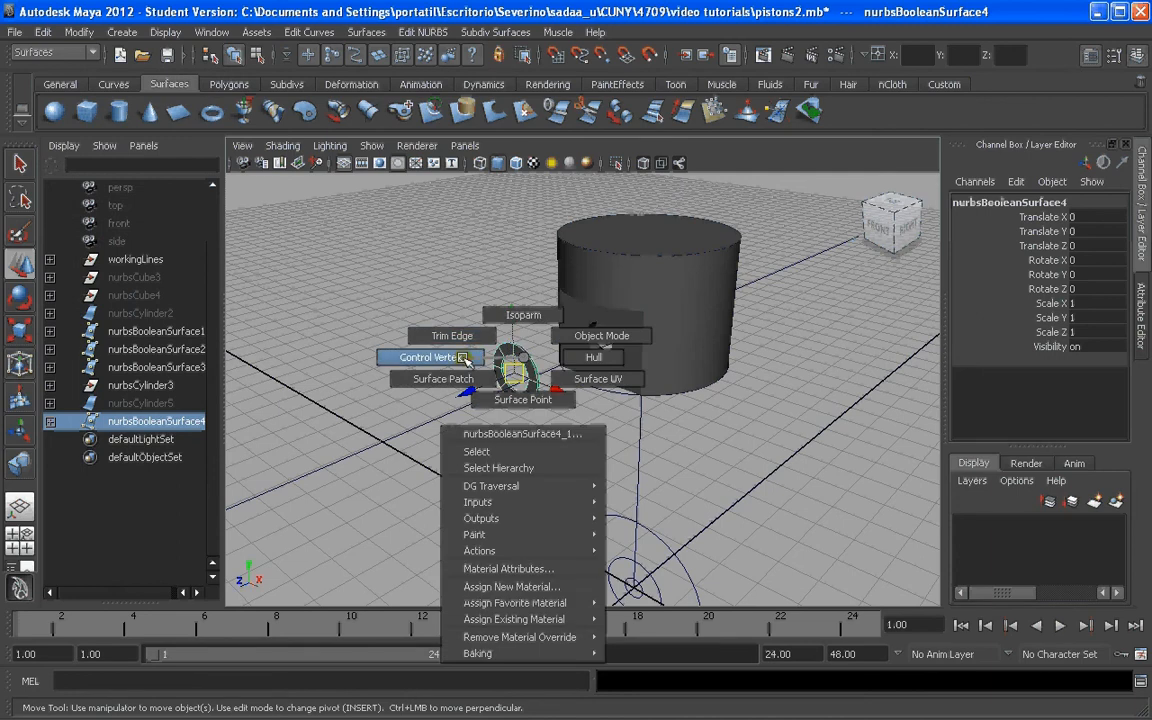
pyautogui.moveTo(464, 360); pyautogui.dragTo(464, 360, button='right')
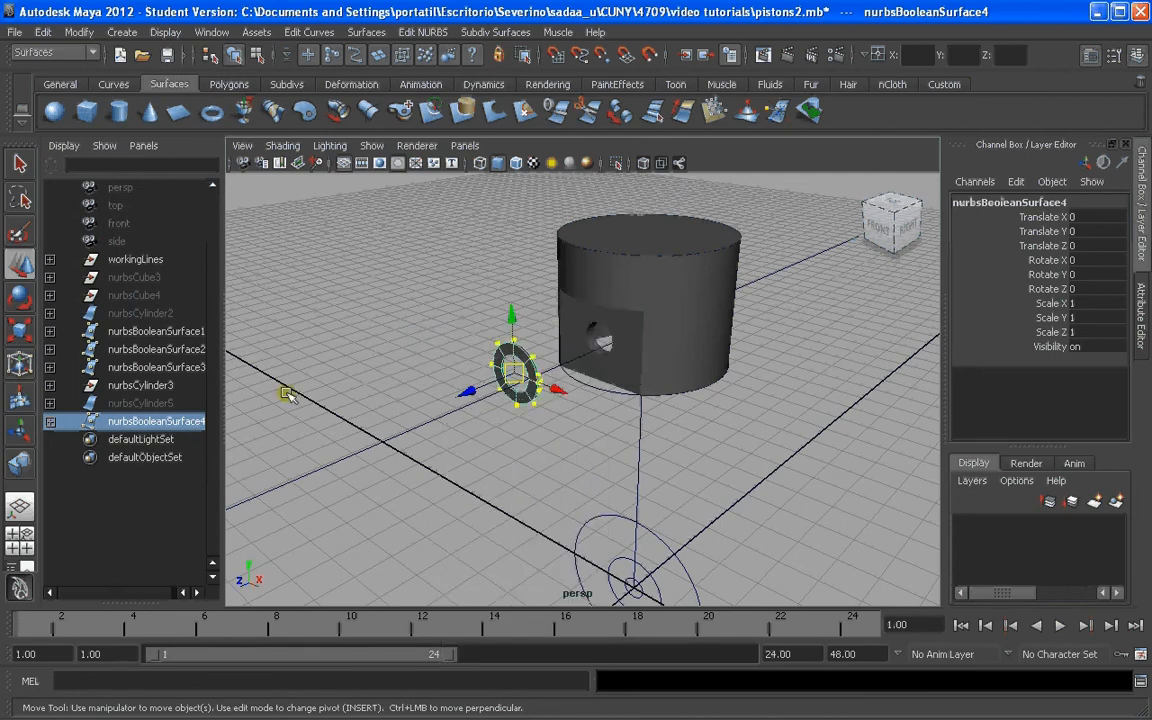
pyautogui.click(21, 540)
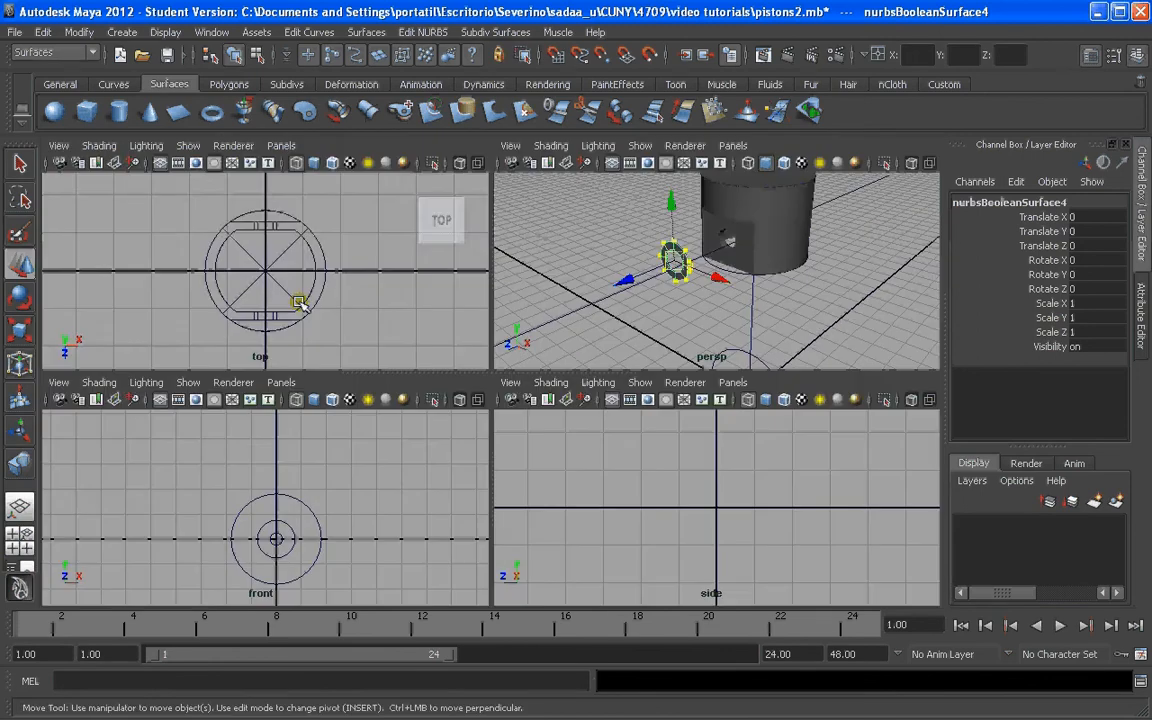
pyautogui.keyDown('alt'); pyautogui.moveTo(299, 303); pyautogui.dragTo(312, 246, button='middle'); pyautogui.keyUp('alt')
pyautogui.press('f')
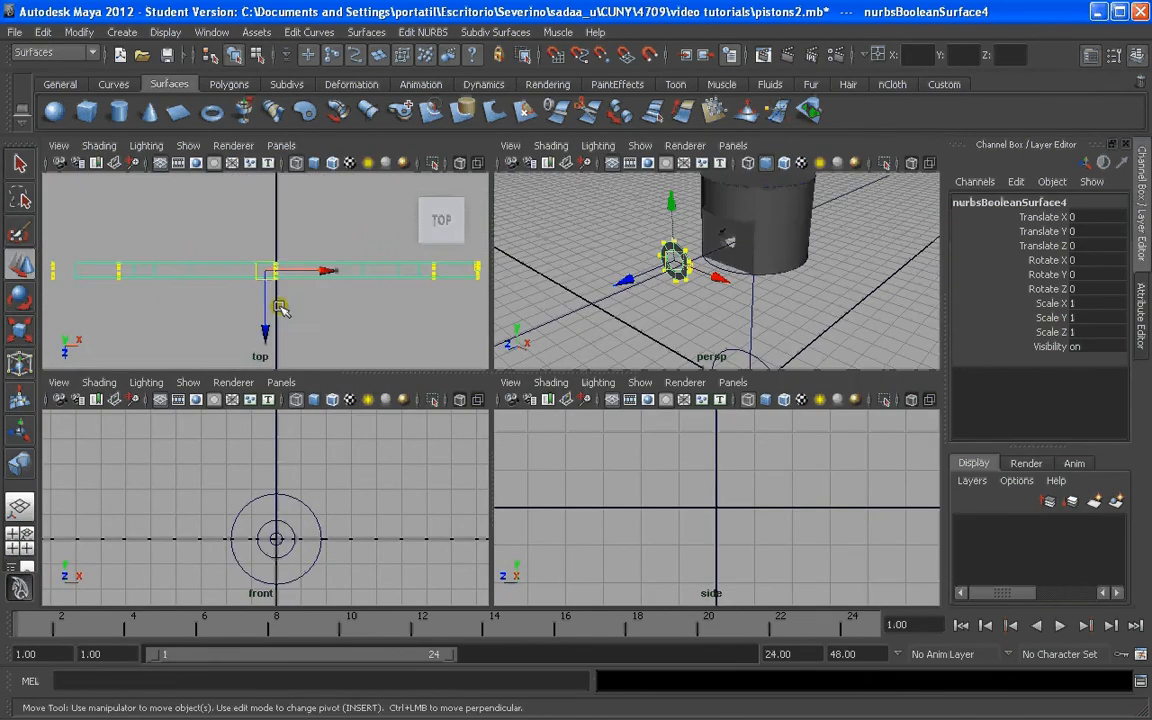
pyautogui.scroll(-7, 200, 277)
pyautogui.scroll(2, 200, 277)
pyautogui.scroll(4, 200, 277)
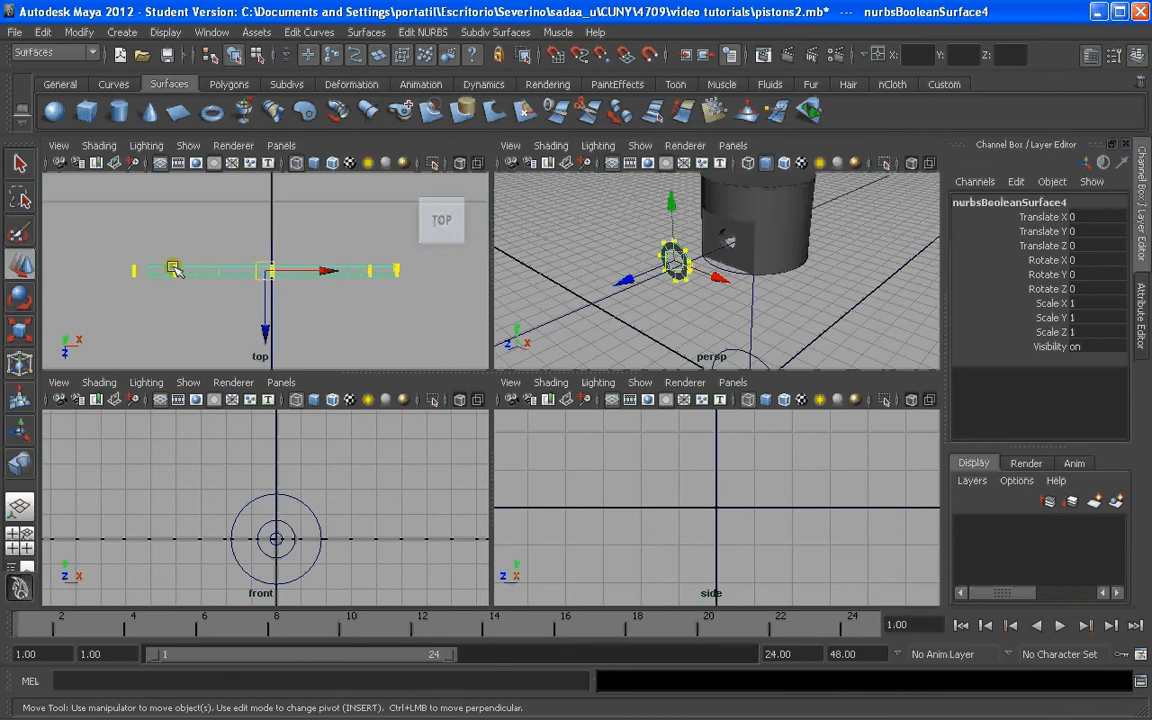
# Select the outer control vertices on the ring's piston-facing edge and scale them outward by about 1.17 in the ring's plane to bevel it
pyautogui.moveTo(118, 249); pyautogui.dragTo(420, 267)
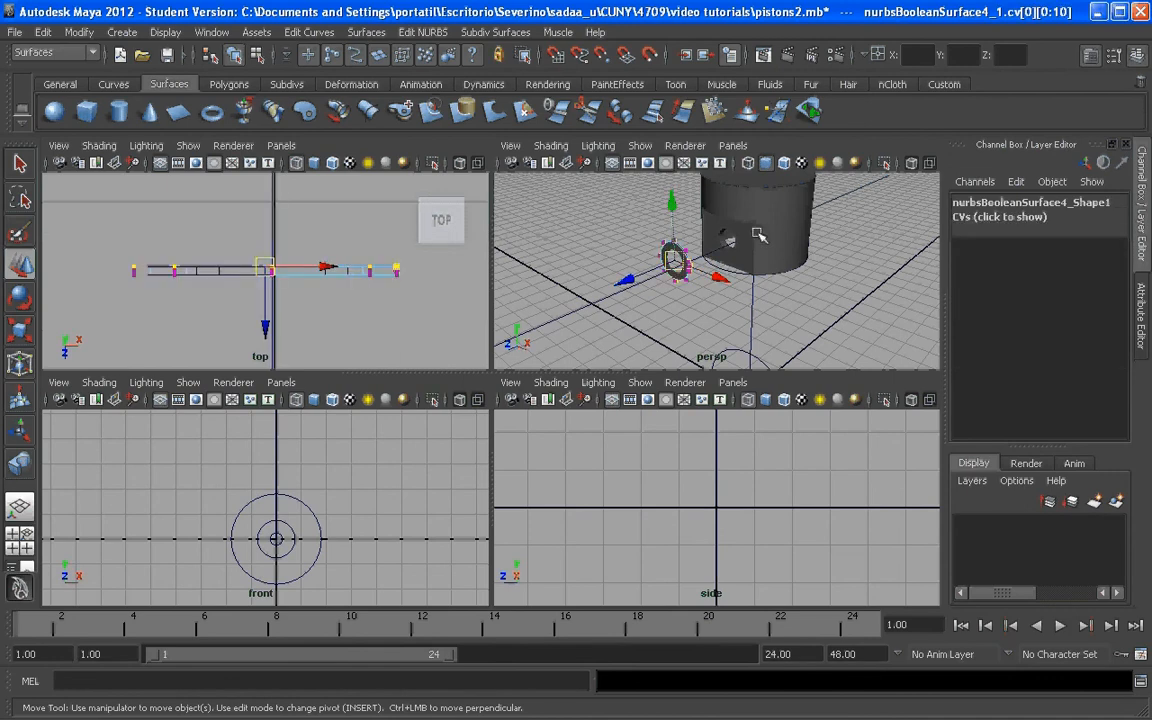
pyautogui.press('f')
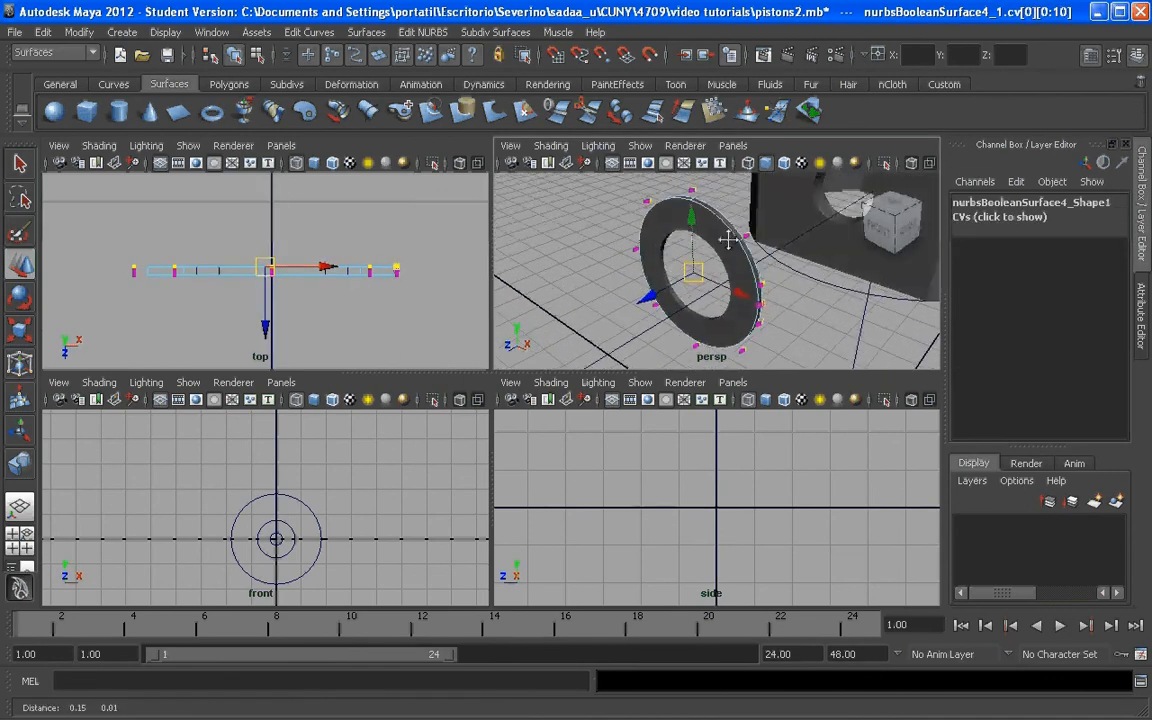
pyautogui.keyDown('alt'); pyautogui.moveTo(730, 239); pyautogui.dragTo(744, 237); pyautogui.keyUp('alt')
pyautogui.press('r')
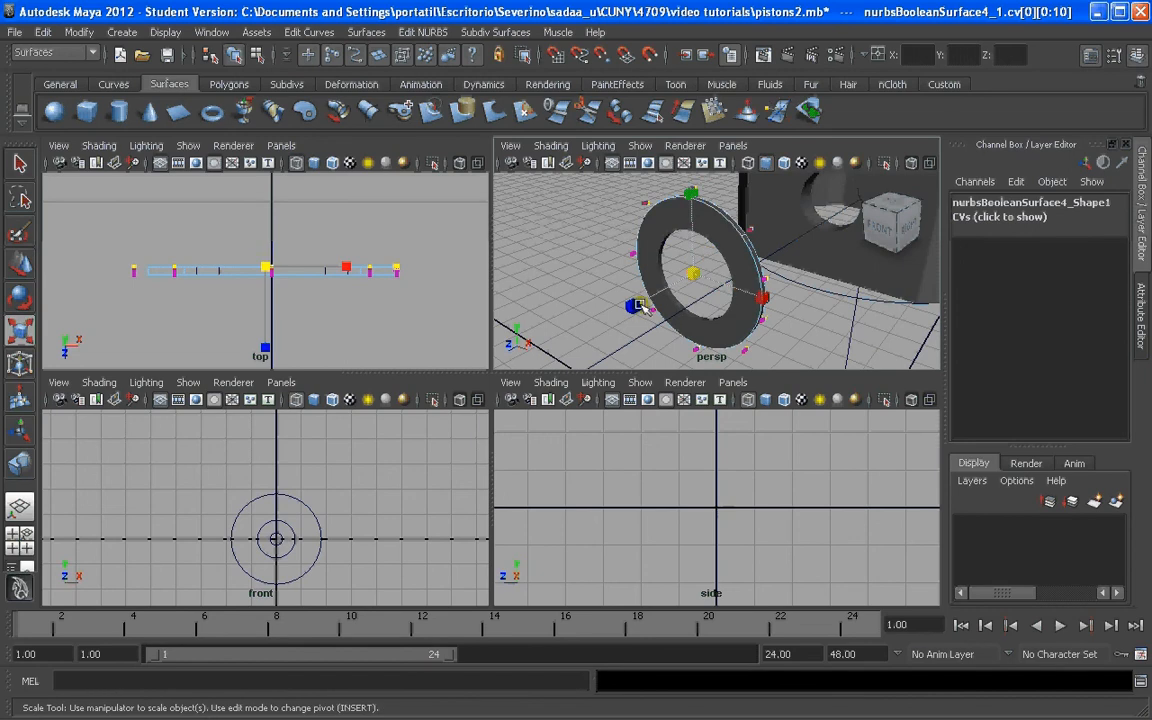
pyautogui.moveTo(637, 307)
pyautogui.mouseDown()
pyautogui.moveTo(617, 303)
pyautogui.moveTo(627, 305)
pyautogui.mouseUp()
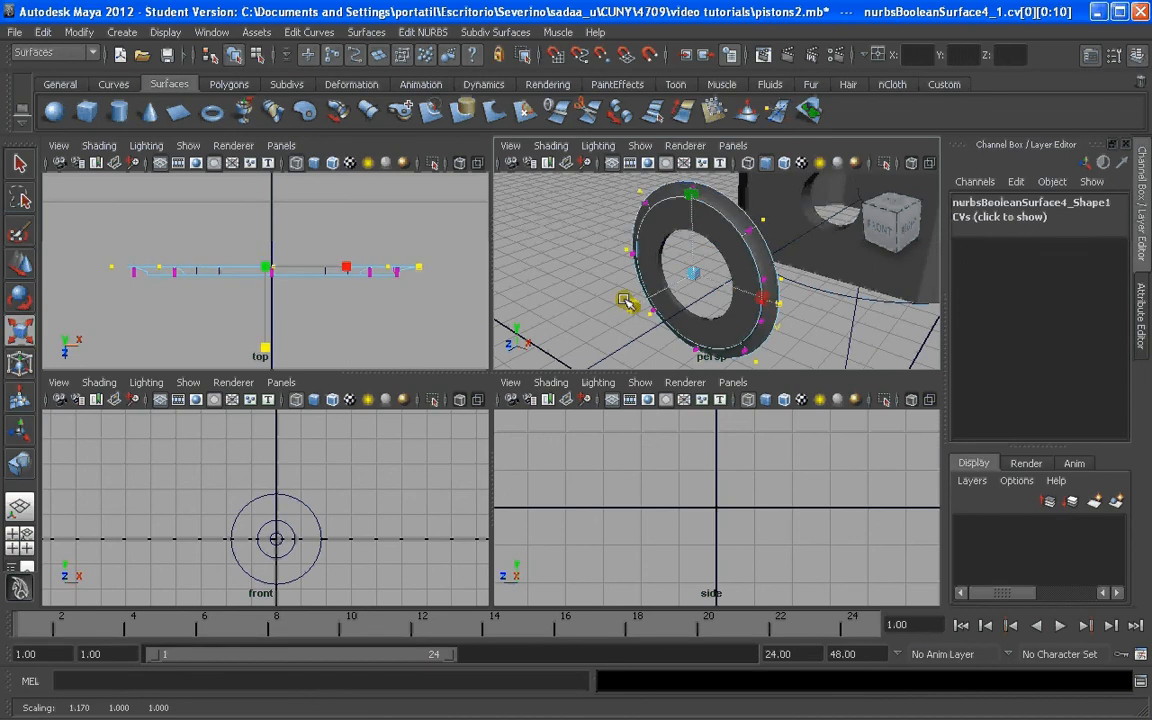
pyautogui.keyDown('alt'); pyautogui.moveTo(640, 248); pyautogui.dragTo(697, 269); pyautogui.keyUp('alt')
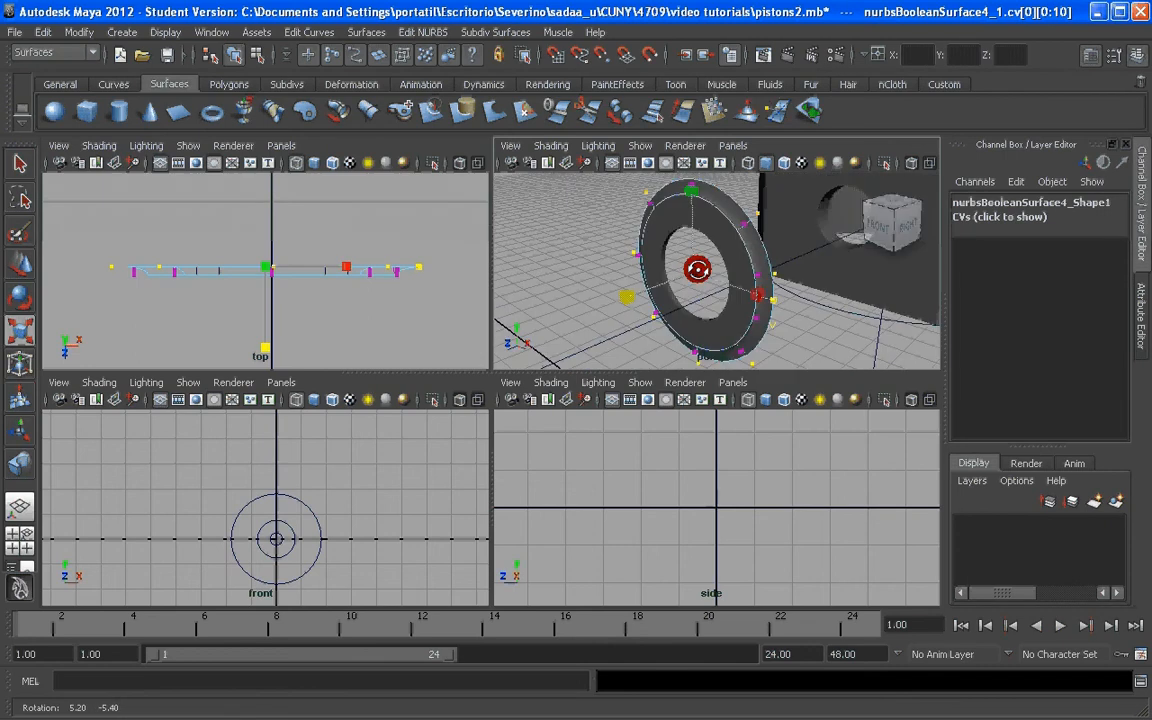
pyautogui.scroll(-3, 697, 269)
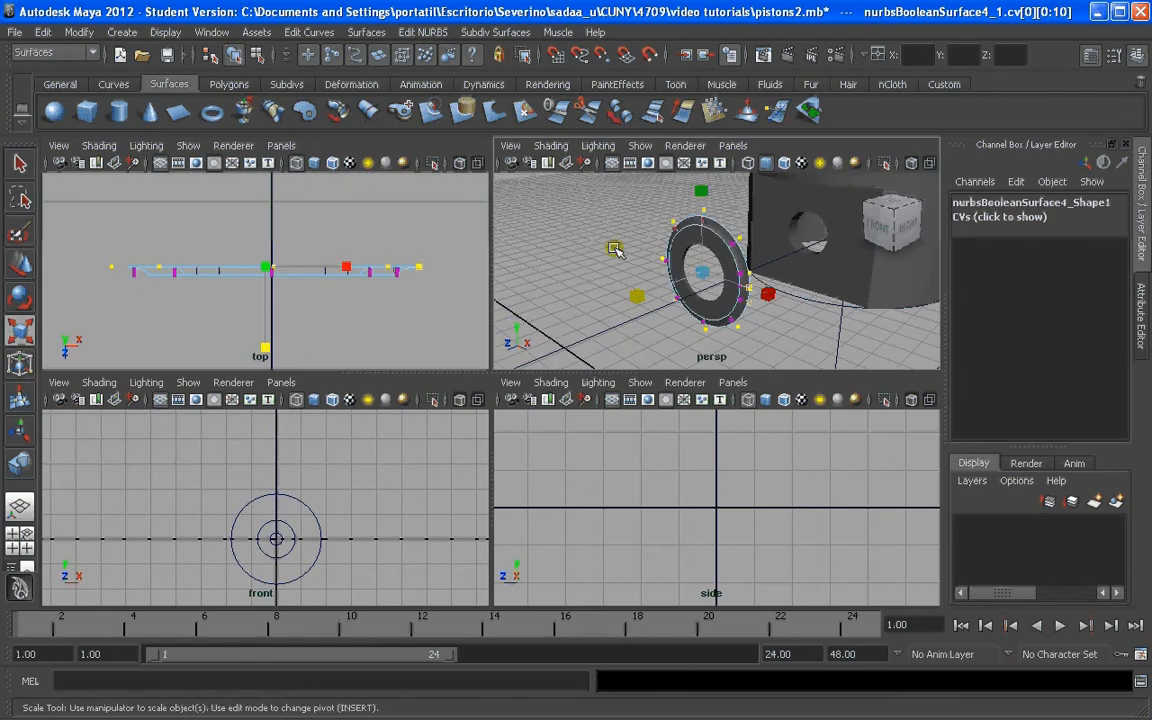
# Return to the single perspective layout and move the whole bevelled ring along Z against the piston's flat notch, around the pin hole
pyautogui.click(24, 568)
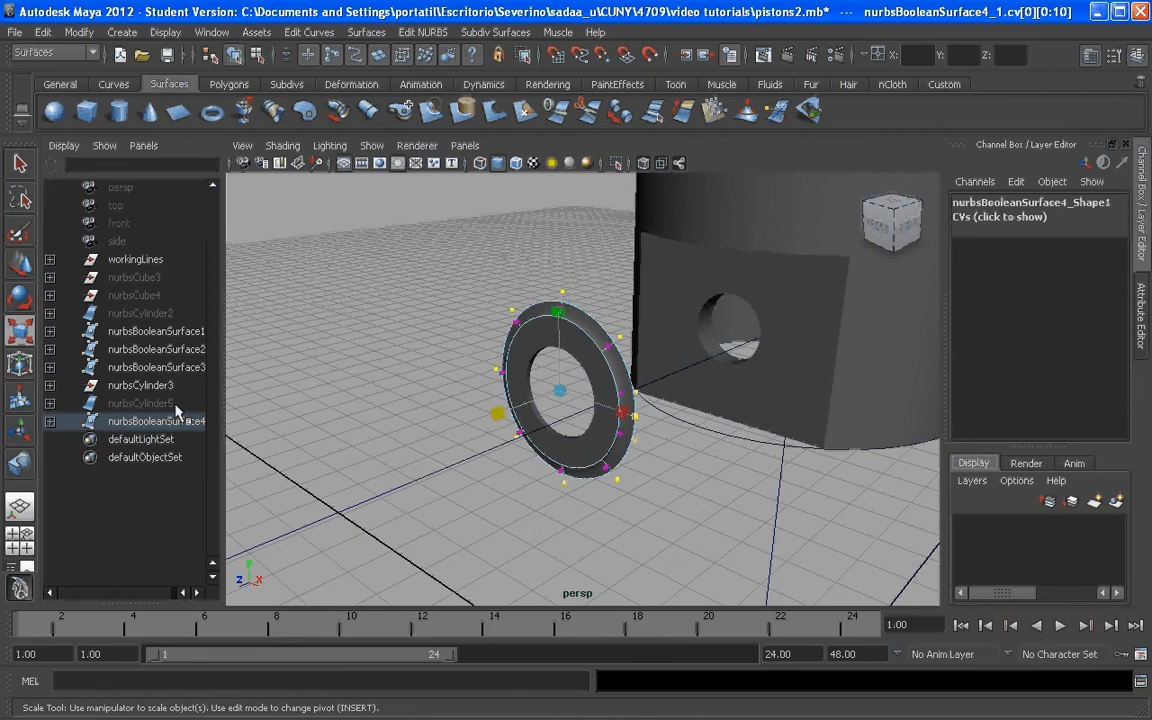
pyautogui.click(148, 422)
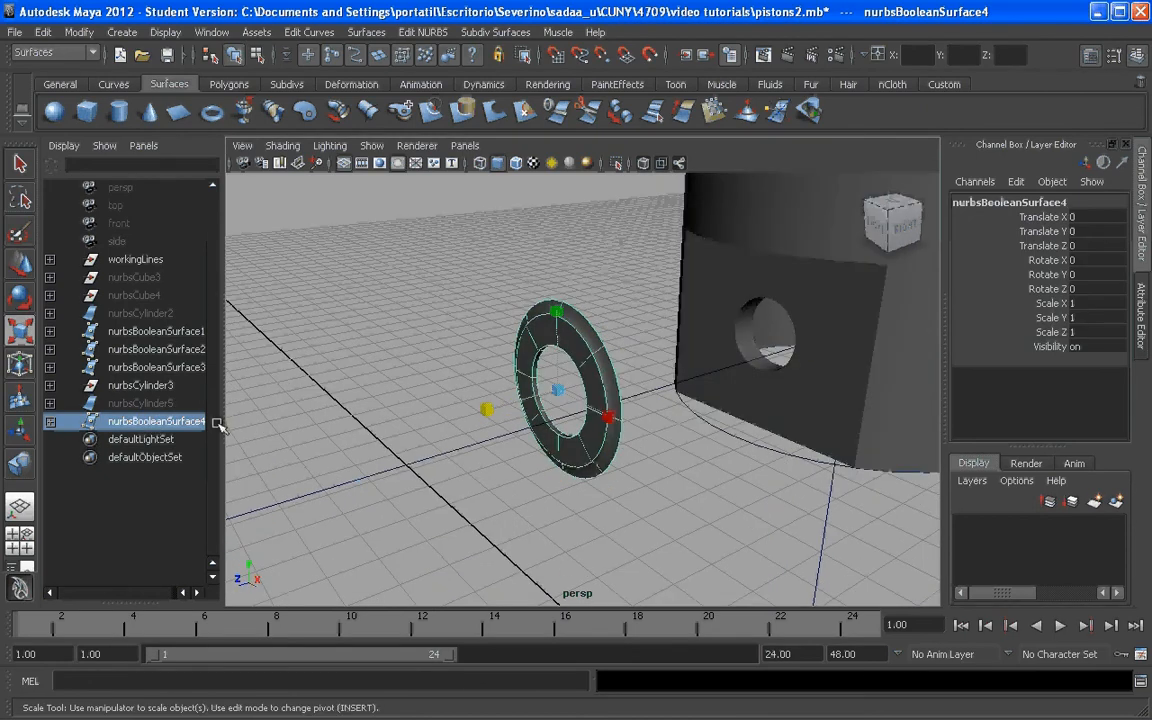
pyautogui.press('w')
pyautogui.moveTo(517, 402); pyautogui.dragTo(740, 387)
pyautogui.hotkey('ctrl', 'z')
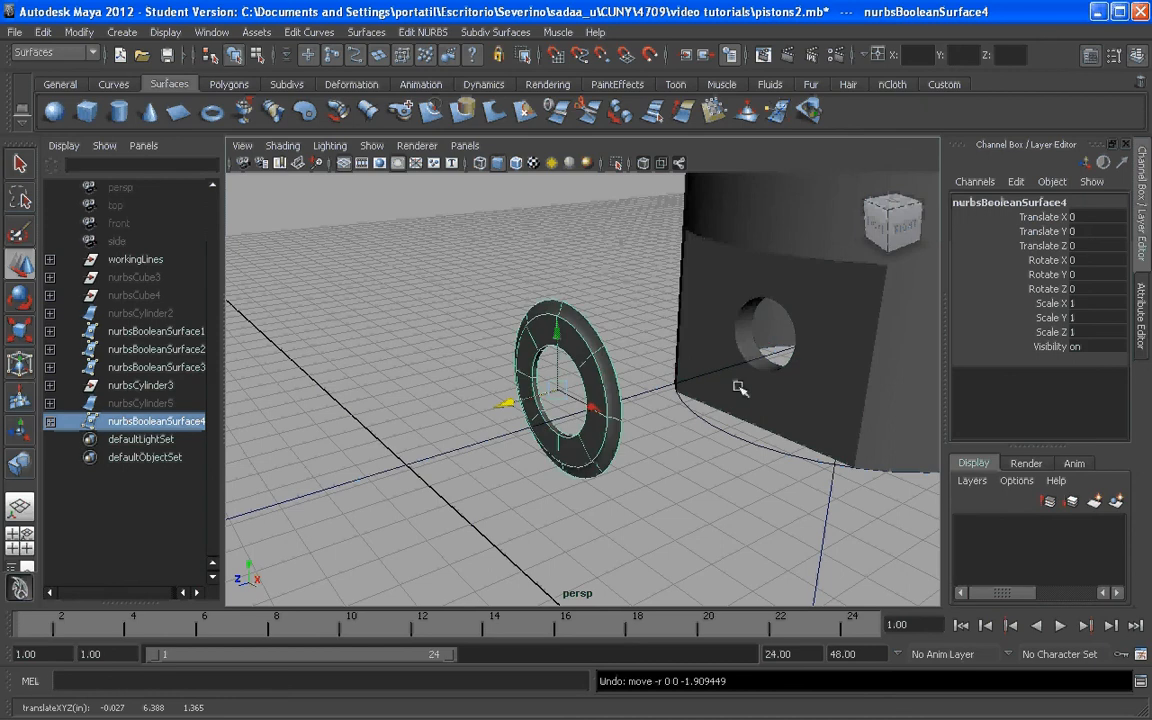
pyautogui.moveTo(507, 404); pyautogui.dragTo(743, 382)
pyautogui.press('f')
pyautogui.keyDown('alt'); pyautogui.moveTo(564, 394); pyautogui.dragTo(414, 424); pyautogui.keyUp('alt')
pyautogui.scroll(4, 587, 393)
# Unhide nurbsCylinder2 and lower it below the piston to a Translate Y of about 3.468
pyautogui.click(146, 404)
pyautogui.scroll(-3, 398, 400)
pyautogui.scroll(-4, 548, 424)
pyautogui.keyDown('alt'); pyautogui.moveTo(682, 509); pyautogui.dragTo(620, 432, button='middle'); pyautogui.keyUp('alt')
pyautogui.click(620, 432)
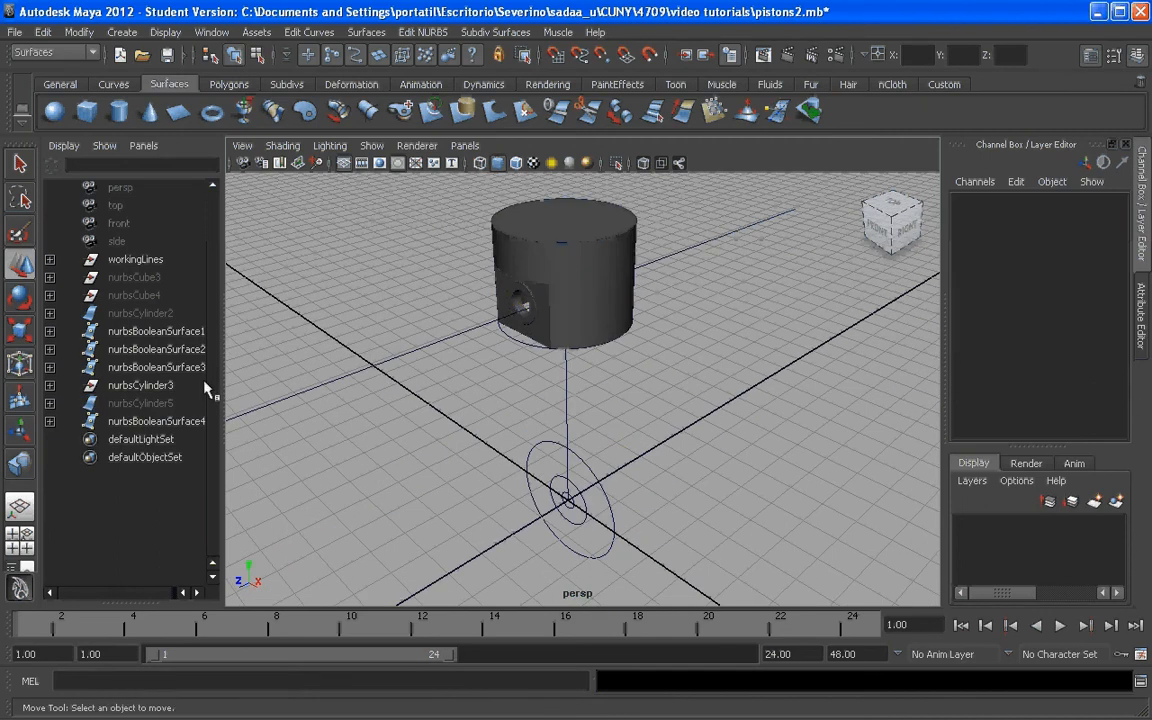
pyautogui.click(128, 313)
pyautogui.hotkey('shift', 'h')
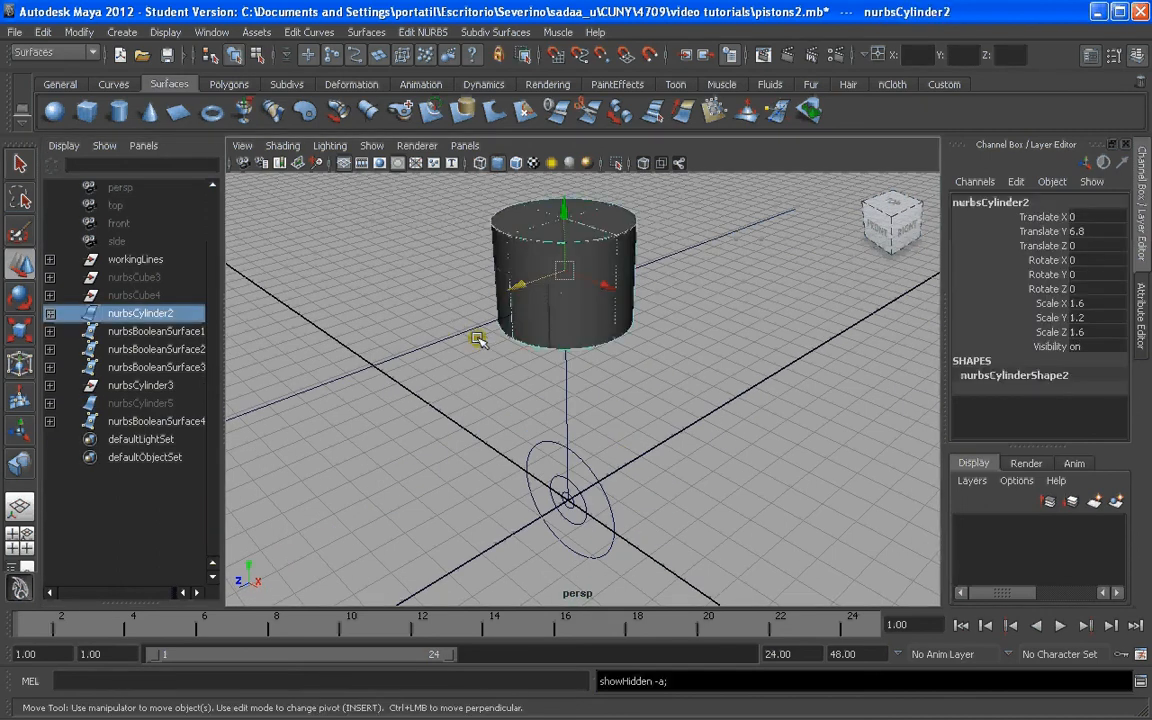
pyautogui.moveTo(565, 228); pyautogui.dragTo(567, 393)
# Flatten the lowered cylinder into a thin disc with a Scale Y of about 0.021
pyautogui.press('r')
pyautogui.click(567, 336)
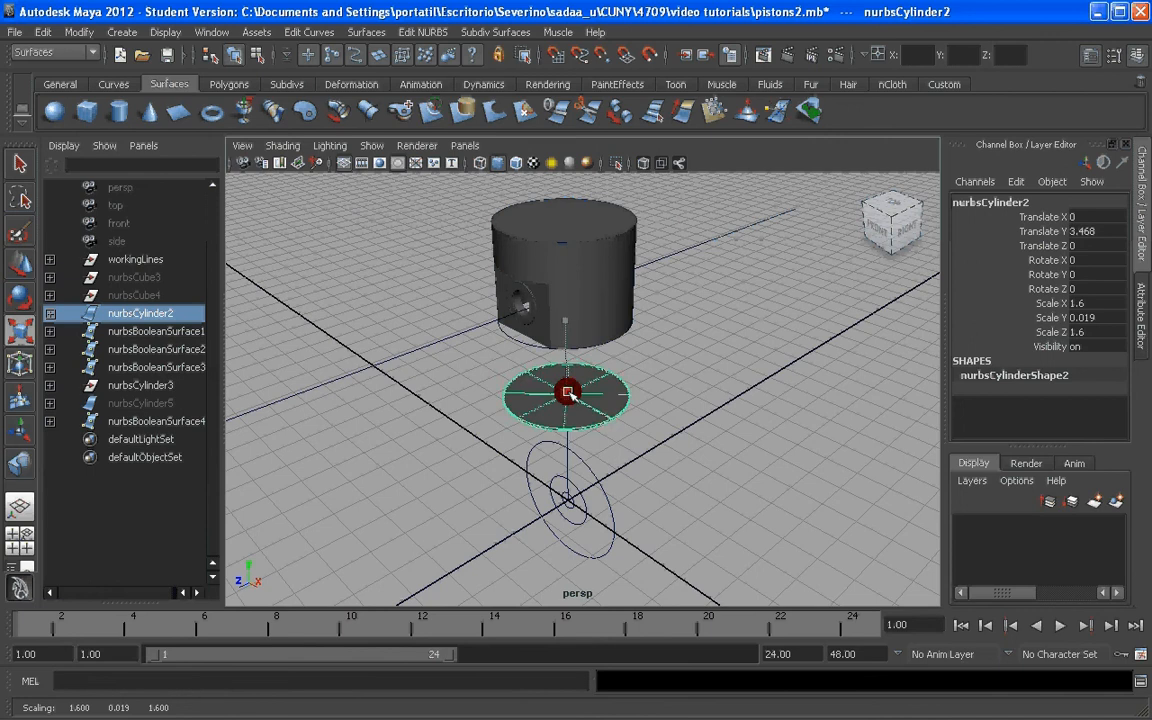
pyautogui.scroll(5, 568, 388)
pyautogui.moveTo(543, 293)
pyautogui.mouseDown()
pyautogui.moveTo(546, 275)
pyautogui.moveTo(543, 290)
pyautogui.mouseUp()
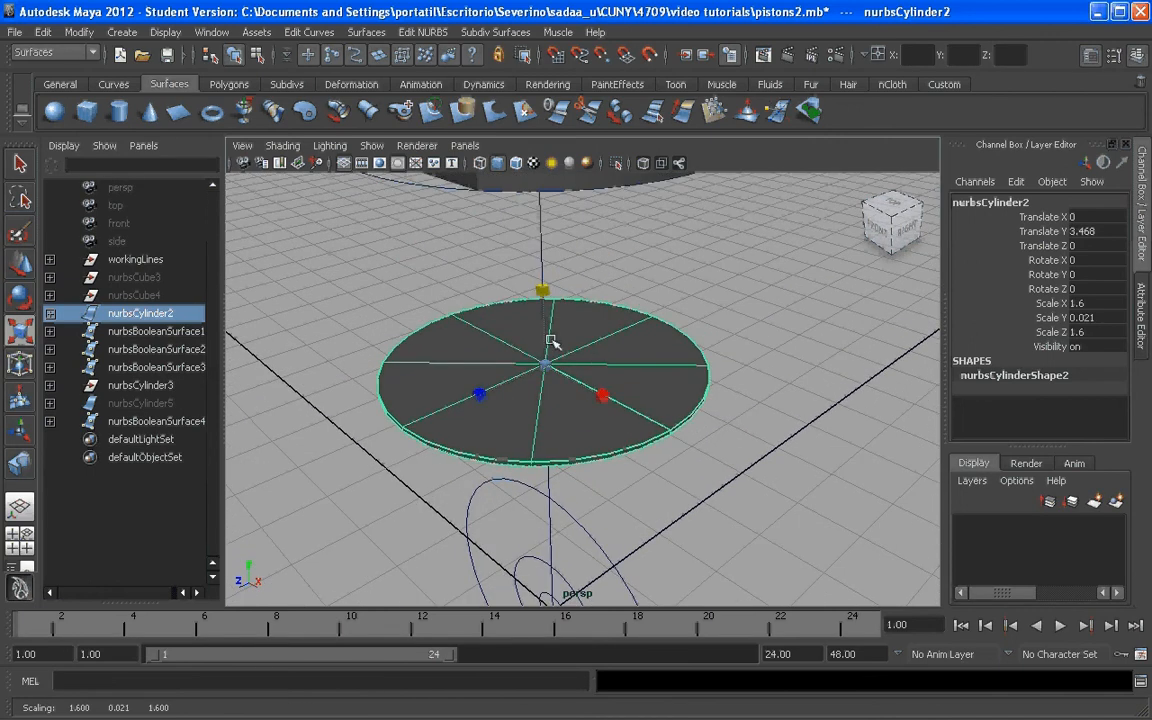
# Duplicate the thin disc below the piston and enlarge the copy to a Scale X and Scale Z of about 1.667
pyautogui.hotkey('ctrl', 'd')
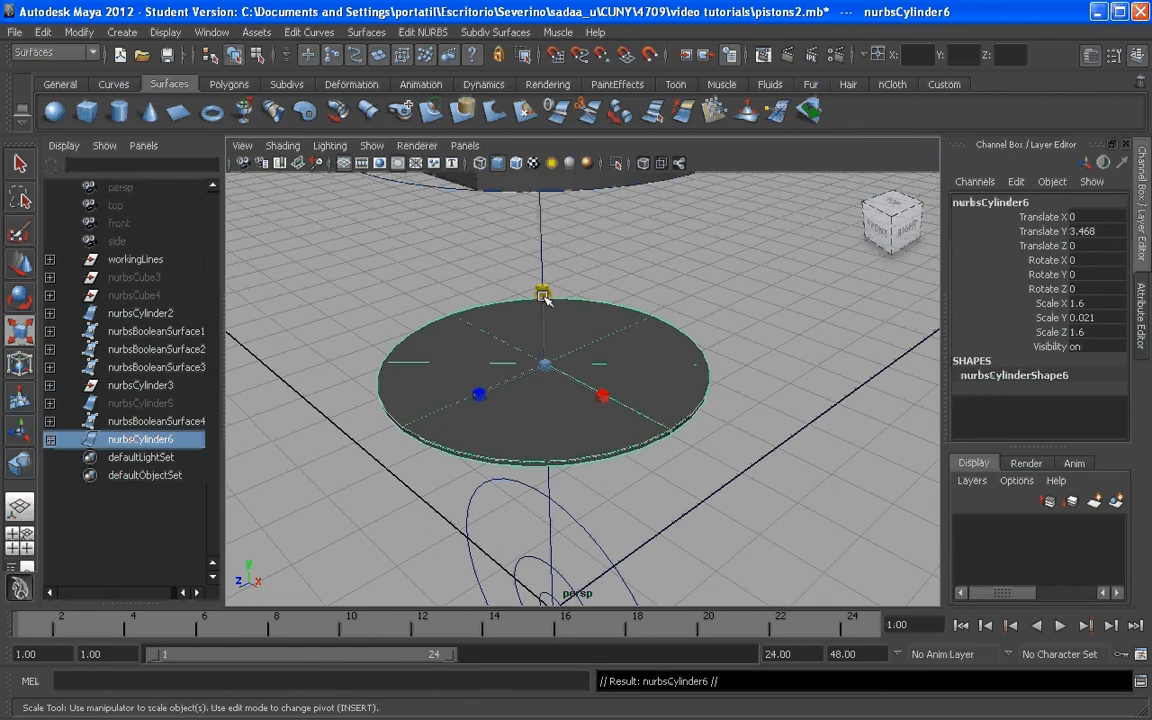
pyautogui.keyDown('ctrl'); pyautogui.moveTo(543, 290); pyautogui.dragTo(543, 290); pyautogui.keyUp('ctrl')
pyautogui.click(130, 425)
pyautogui.click(130, 441)
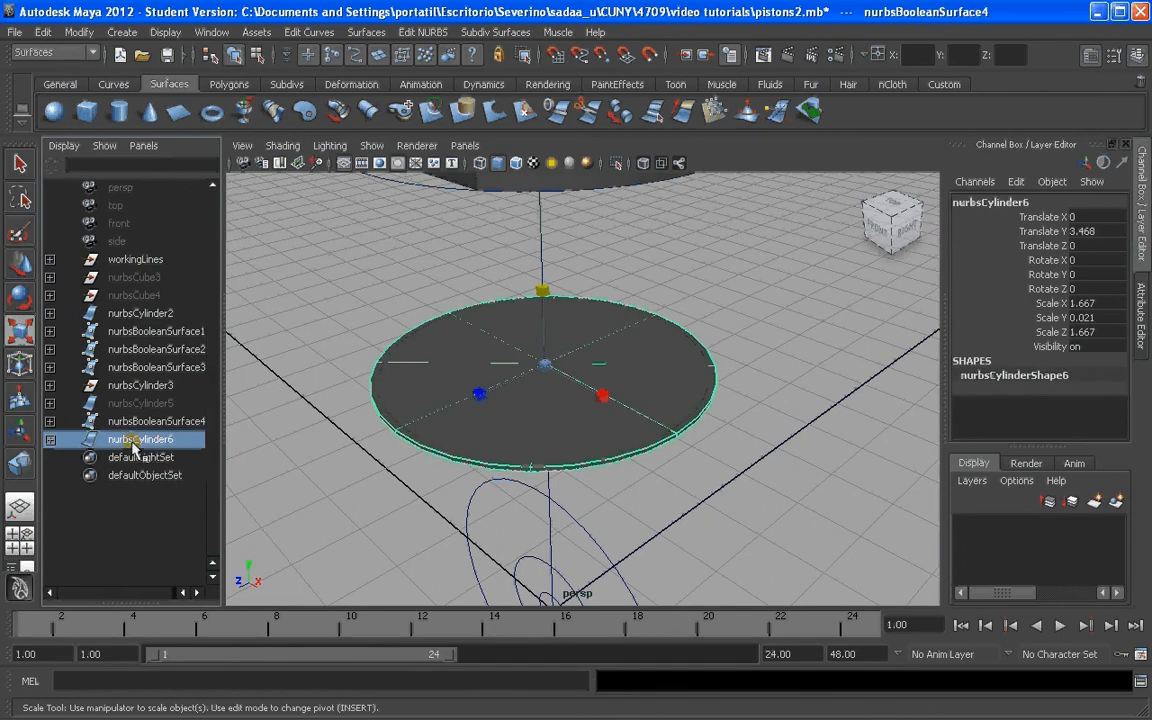
pyautogui.click(137, 405)
pyautogui.click(125, 297)
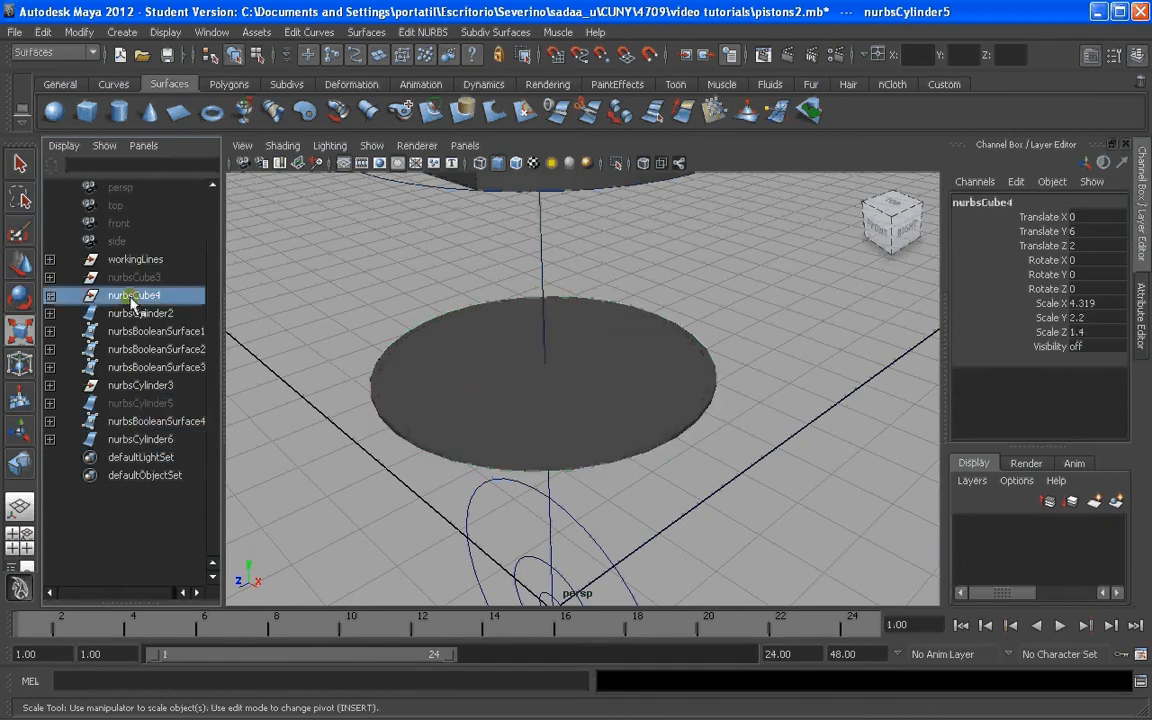
# Thicken nurbsCylinder2 to a Scale Y of about 0.123 and narrow it to a Scale X and Scale Z of about 1.551
pyautogui.click(578, 354)
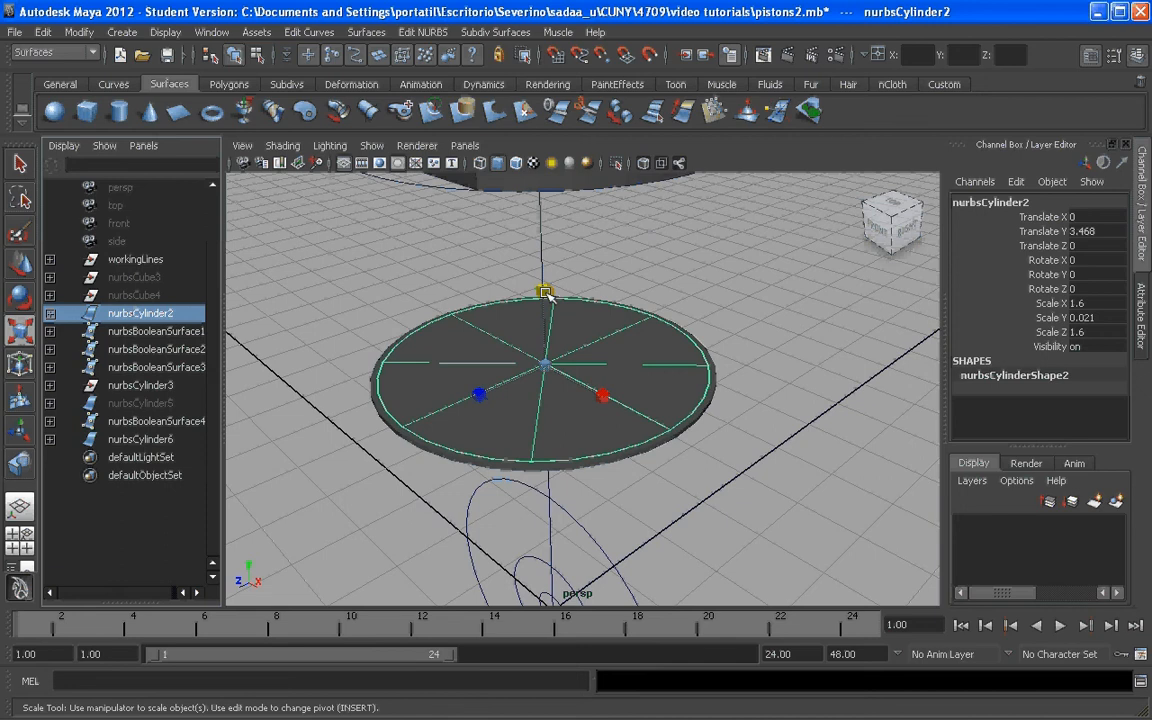
pyautogui.moveTo(545, 293); pyautogui.dragTo(528, 8)
pyautogui.scroll(-2, 511, 318)
pyautogui.keyDown('alt'); pyautogui.moveTo(511, 320); pyautogui.dragTo(548, 360); pyautogui.keyUp('alt')
pyautogui.keyDown('ctrl'); pyautogui.moveTo(548, 247); pyautogui.dragTo(548, 250); pyautogui.keyUp('ctrl')
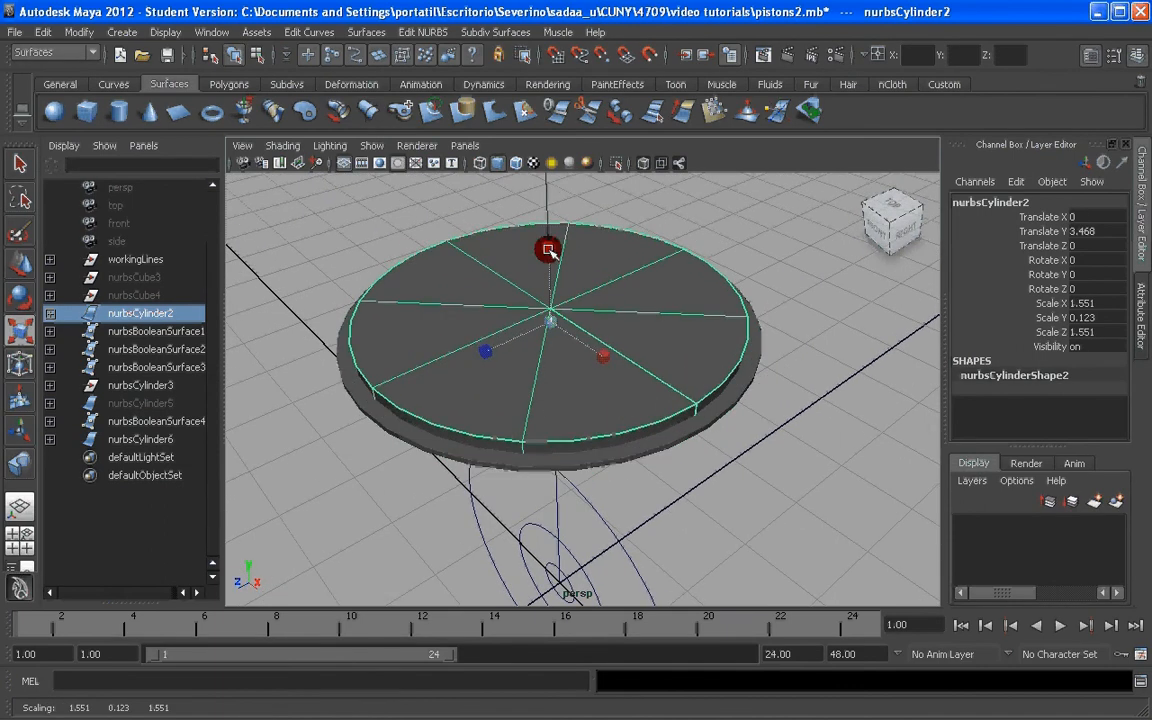
pyautogui.click(528, 478)
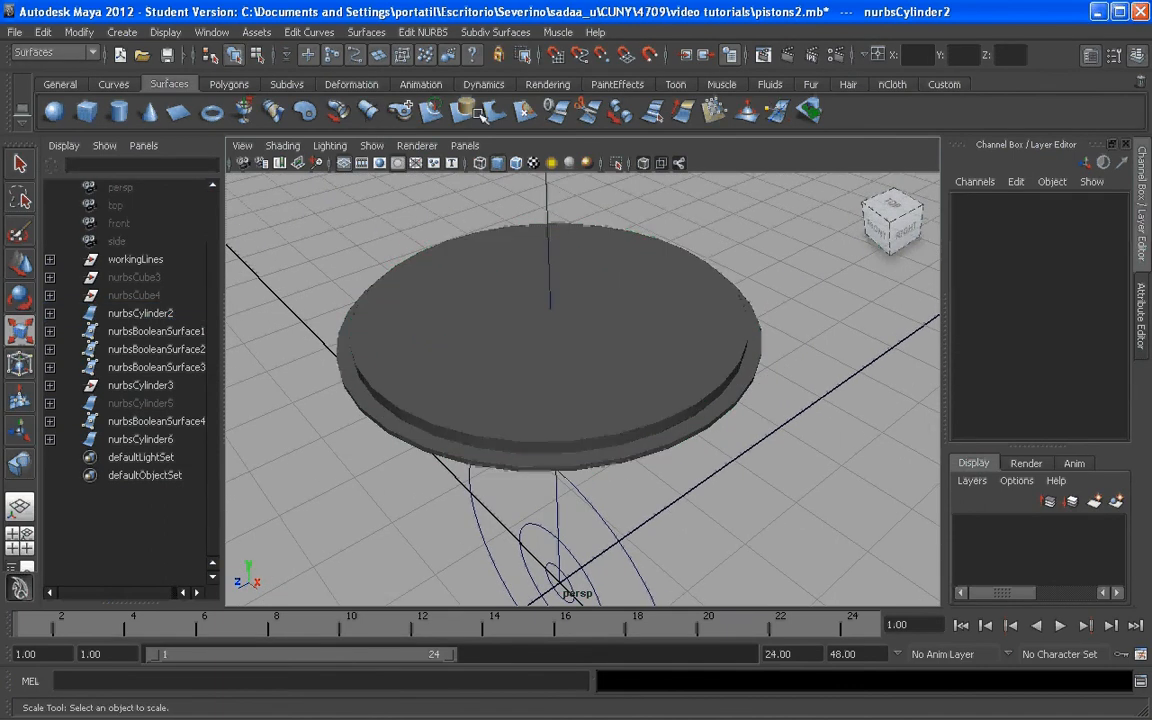
# Use the NURBS Boolean Difference to subtract nurbsCylinder2 from nurbsCylinder6, leaving a thin ring below the piston
pyautogui.click(423, 32)
pyautogui.moveTo(450, 147)
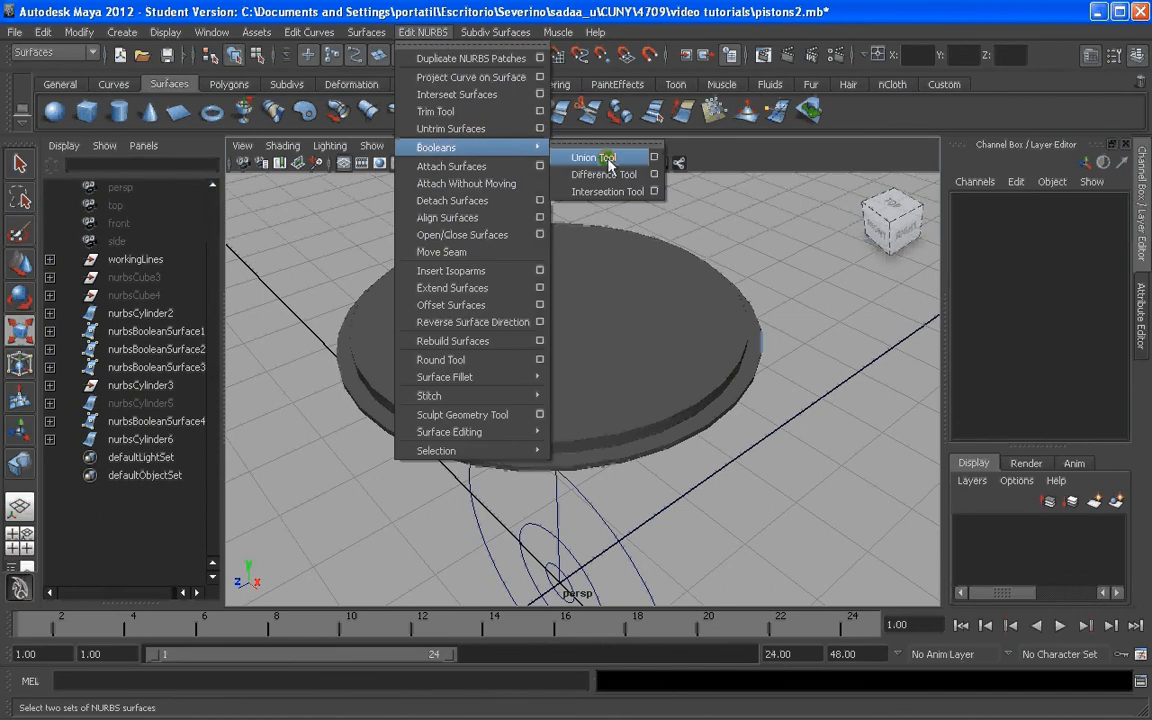
pyautogui.click(605, 174)
pyautogui.click(383, 425)
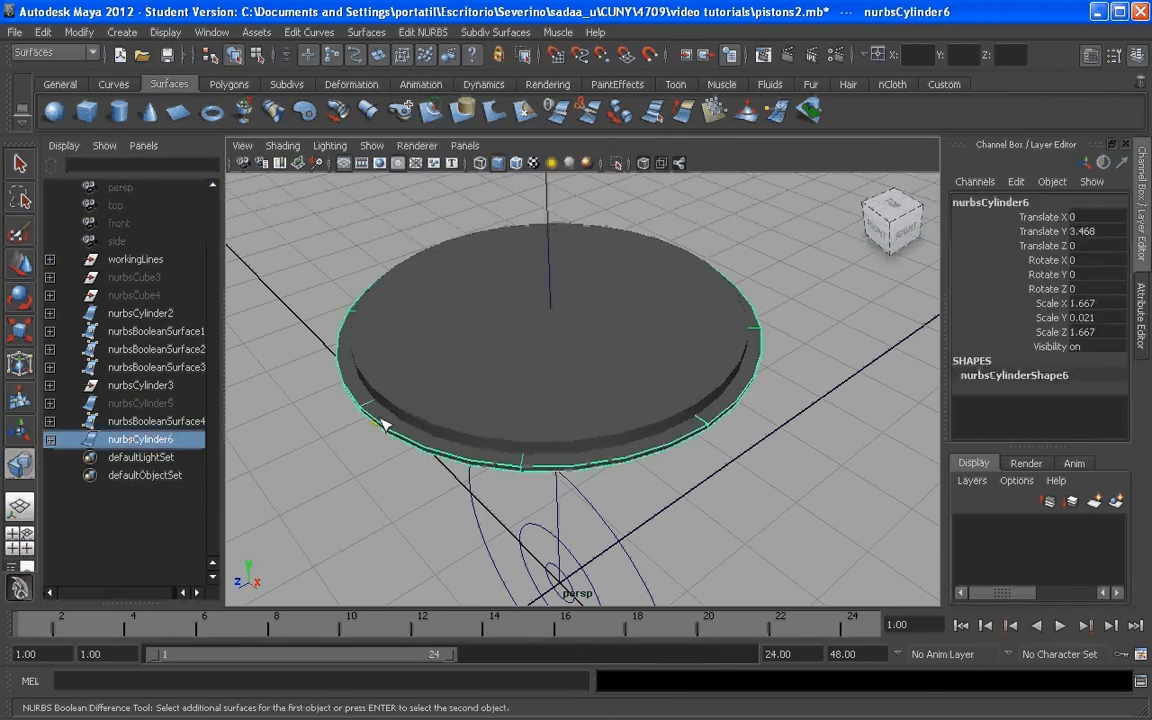
pyautogui.press('Return')
pyautogui.click(424, 378)
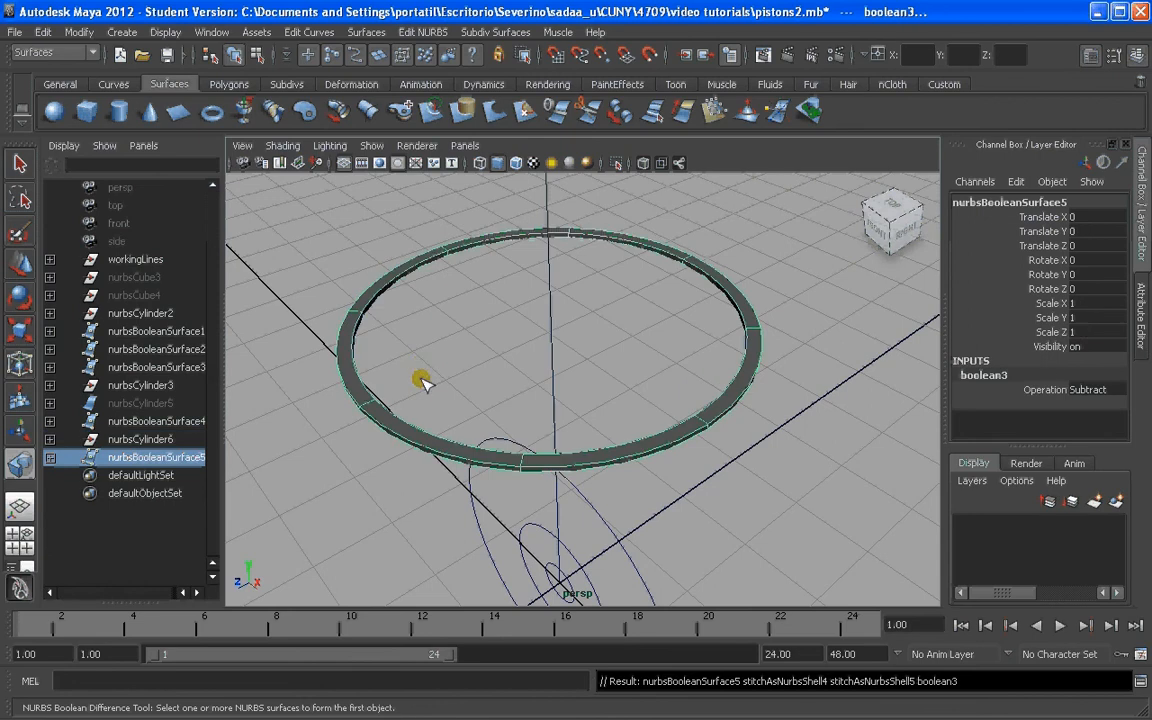
pyautogui.press('q')
# Center the new ring's pivot and delete its construction history
pyautogui.press('w')
pyautogui.scroll(-4, 421, 362)
pyautogui.keyDown('alt'); pyautogui.moveTo(440, 366); pyautogui.dragTo(458, 345); pyautogui.keyUp('alt')
pyautogui.click(79, 32)
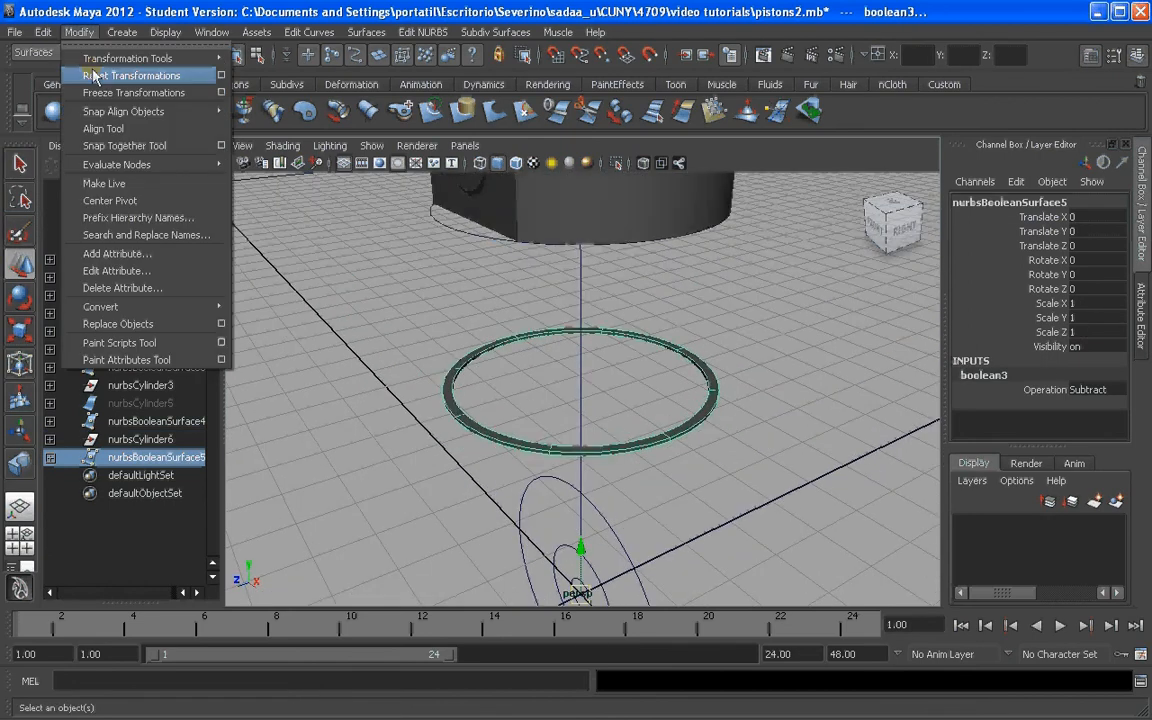
pyautogui.click(103, 198)
pyautogui.click(42, 33)
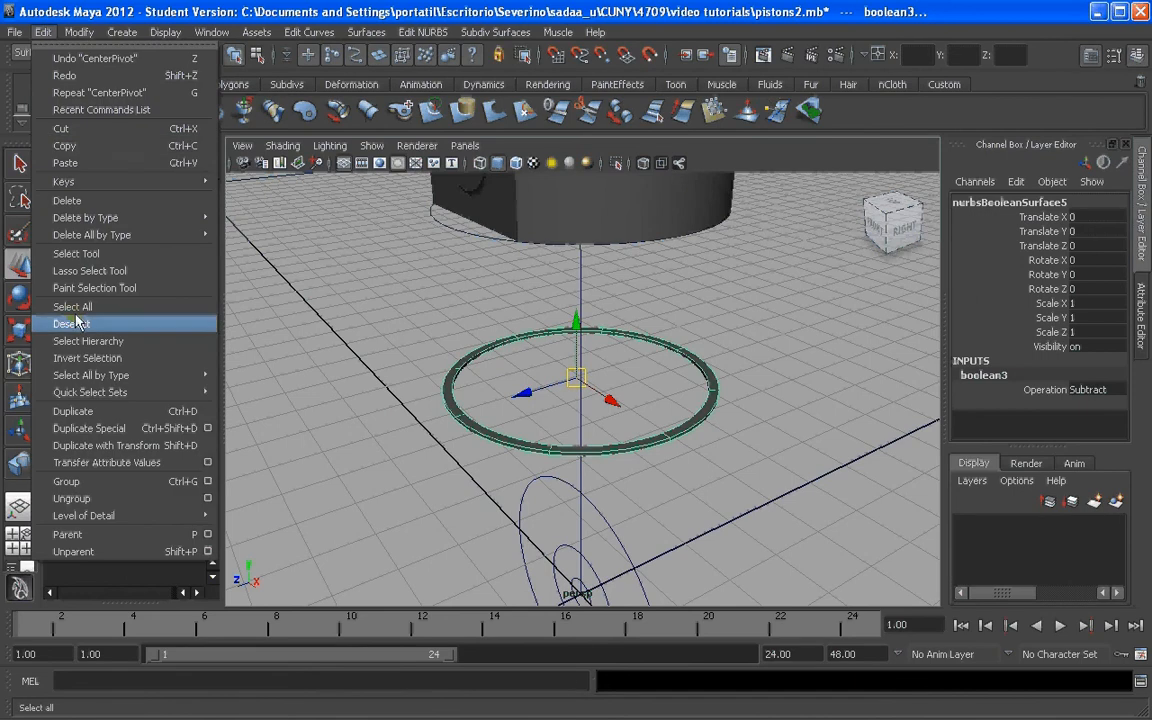
pyautogui.moveTo(150, 217)
pyautogui.click(258, 229)
# Raise the ring around the upper part of the piston to a Translate Y of about 3.796
pyautogui.keyDown('alt'); pyautogui.moveTo(540, 300); pyautogui.dragTo(580, 165); pyautogui.keyUp('alt')
pyautogui.keyDown('alt'); pyautogui.moveTo(572, 290); pyautogui.dragTo(604, 324, button='right'); pyautogui.keyUp('alt')
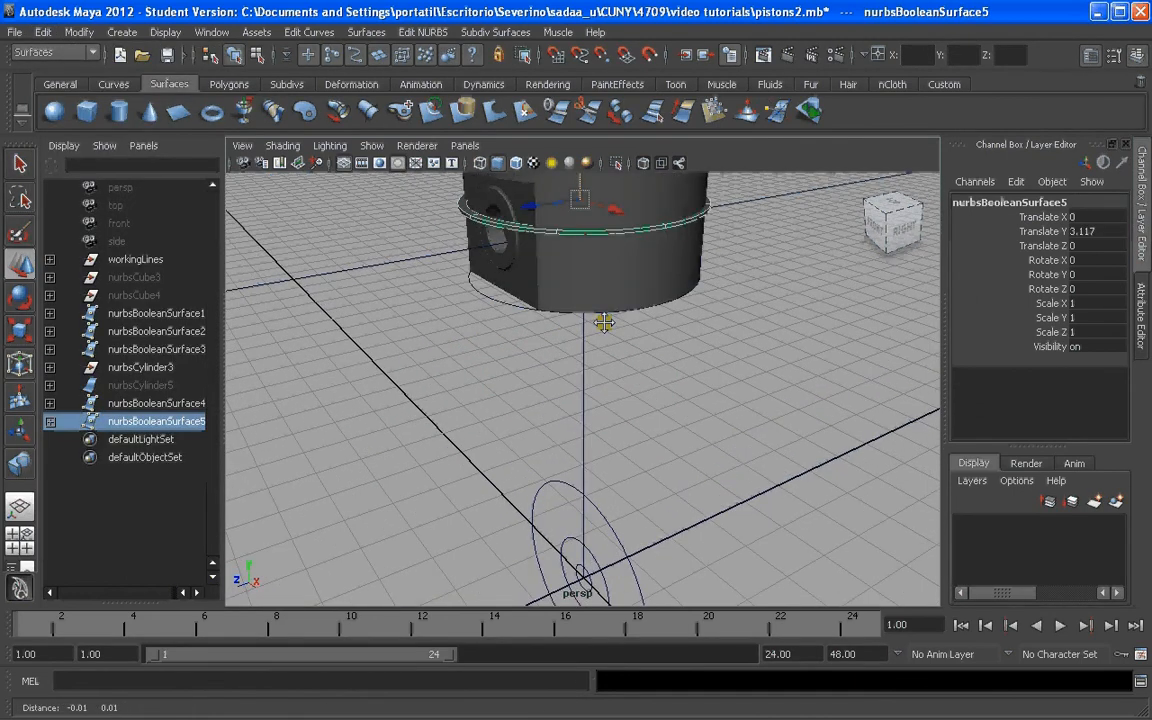
pyautogui.keyDown('alt'); pyautogui.moveTo(579, 205); pyautogui.dragTo(576, 358, button='middle'); pyautogui.keyUp('alt')
pyautogui.moveTo(576, 357); pyautogui.dragTo(573, 267)
pyautogui.scroll(3, 573, 267)
pyautogui.keyDown('alt'); pyautogui.moveTo(537, 283); pyautogui.dragTo(591, 334, button='middle'); pyautogui.keyUp('alt')
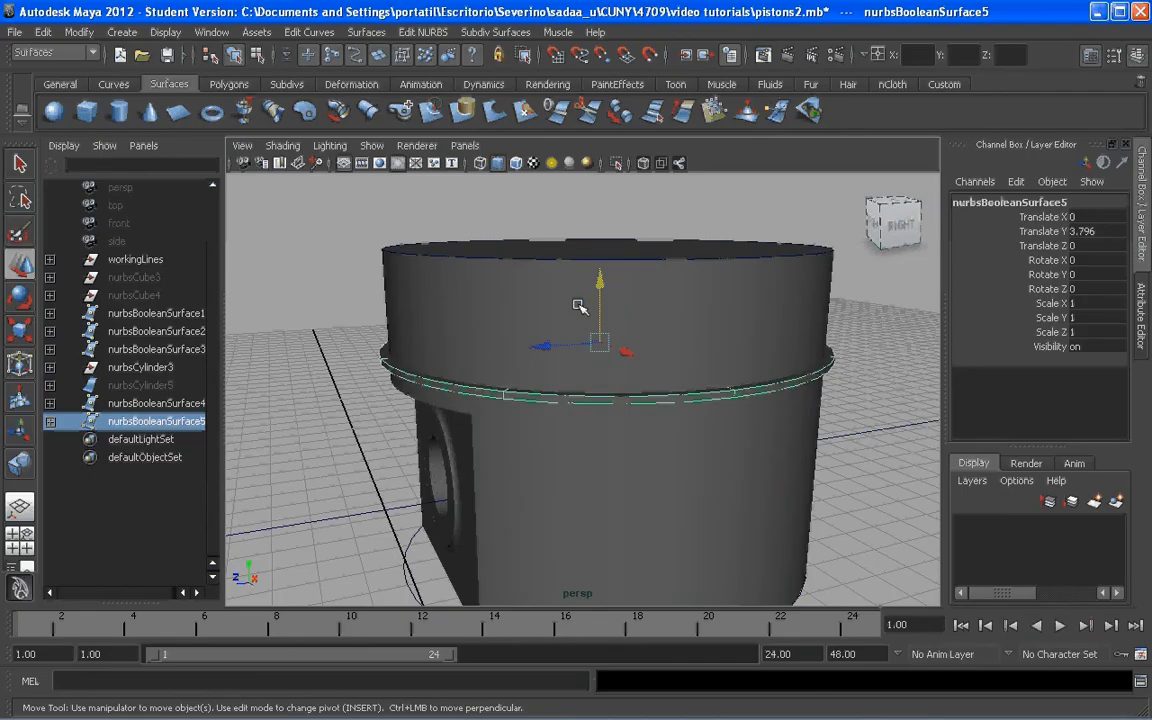
pyautogui.keyDown('alt'); pyautogui.moveTo(577, 305); pyautogui.dragTo(600, 239); pyautogui.keyUp('alt')
pyautogui.hotkey('ctrl', 'd')
pyautogui.hotkey('ctrl', 'd')
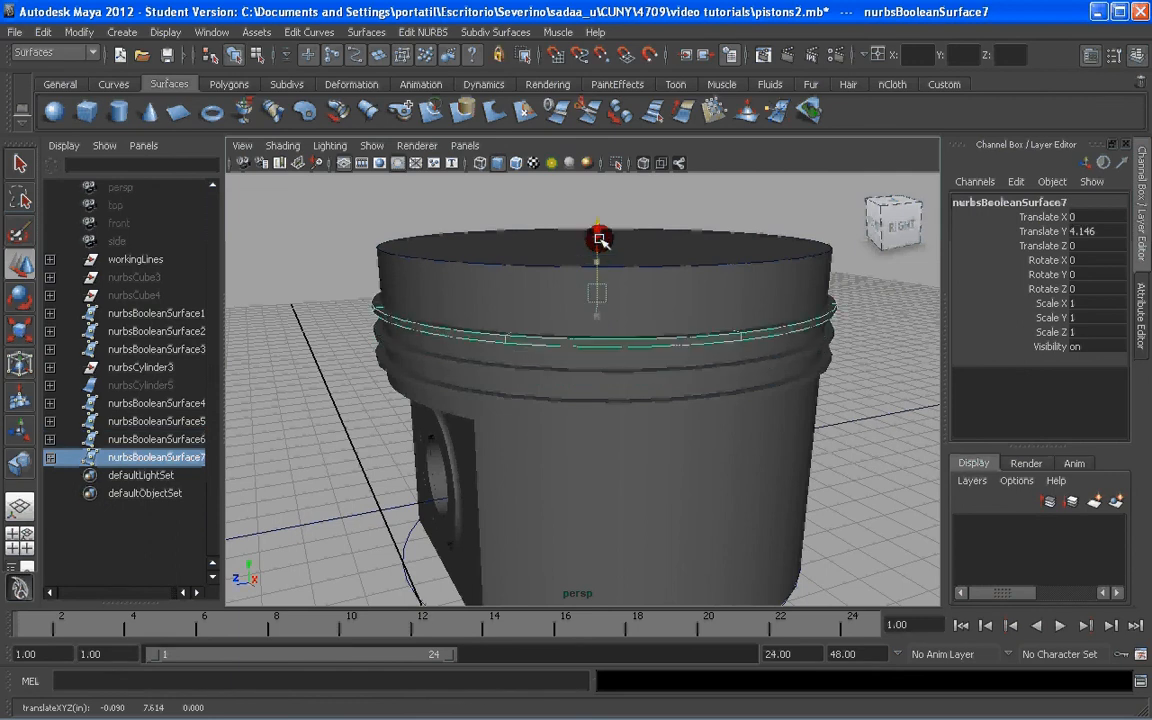
pyautogui.hotkey('ctrl', 'z')
pyautogui.hotkey('ctrl', 'z')
pyautogui.hotkey('ctrl', 'z')
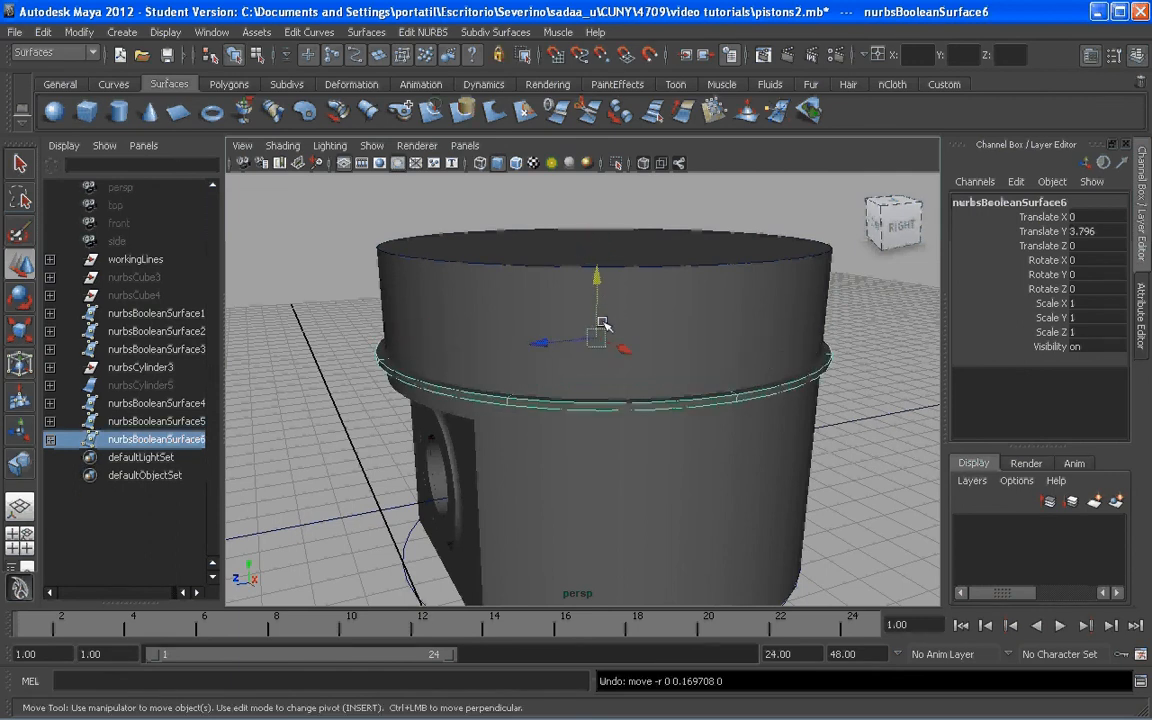
pyautogui.hotkey('ctrl', 'z')
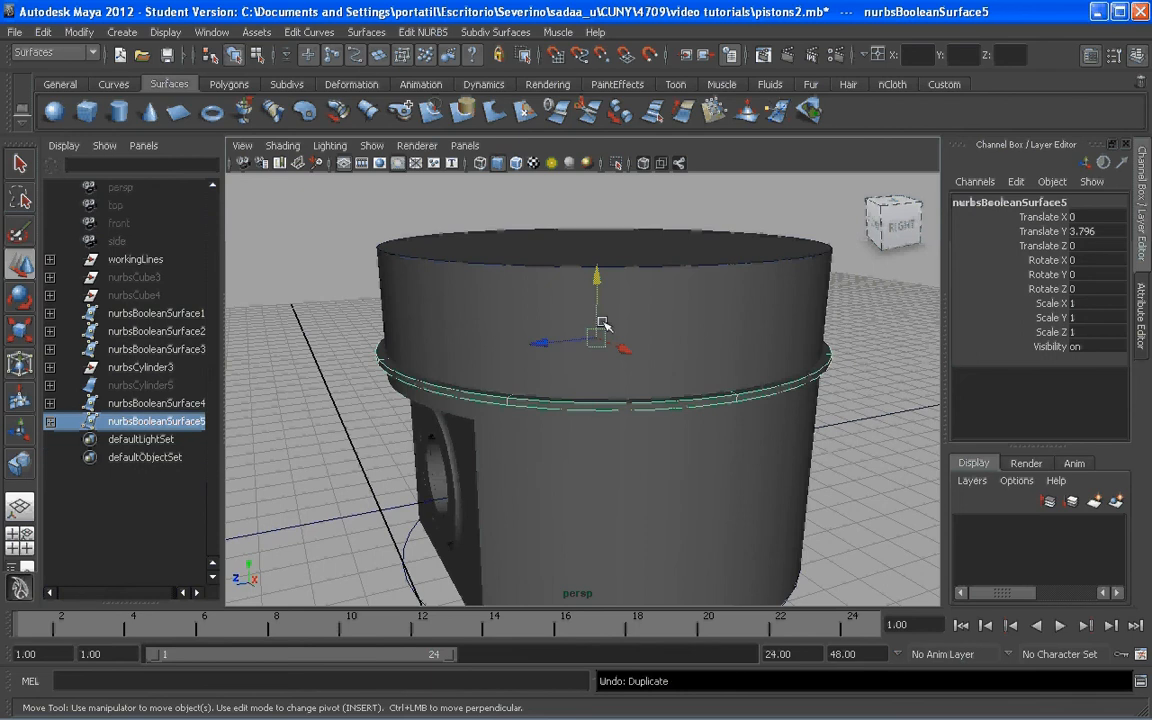
# Duplicate the ring, raise the copy to a Translate Y of about 3.959, and repeat it twice with the same transform up to 4.283
pyautogui.hotkey('ctrl', 'd')
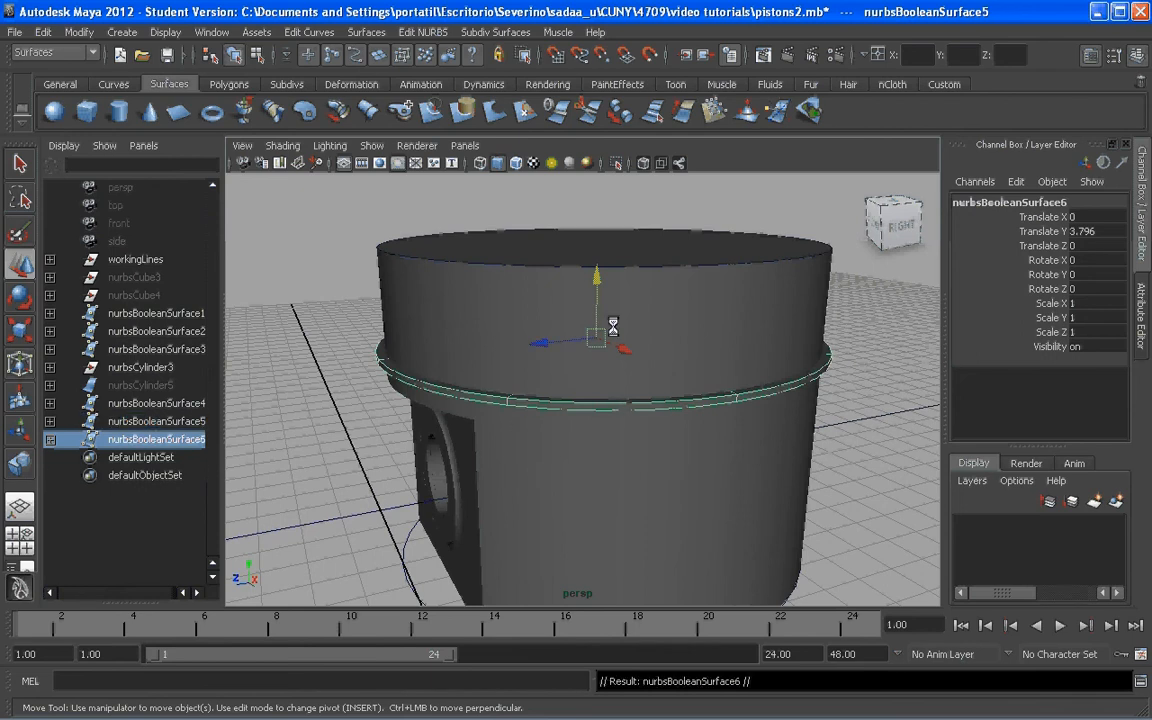
pyautogui.moveTo(597, 282); pyautogui.dragTo(597, 262)
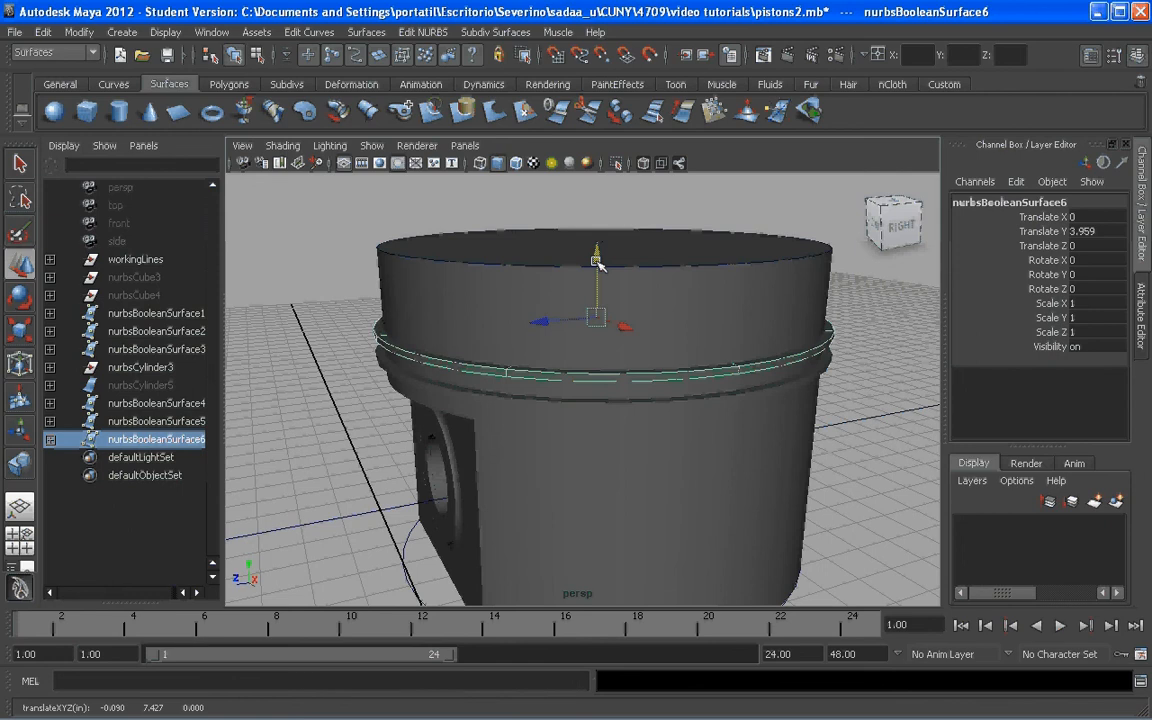
pyautogui.hotkey('shift', 'd')
pyautogui.hotkey('shift', 'd')
pyautogui.keyDown('alt'); pyautogui.moveTo(625, 329); pyautogui.dragTo(557, 376); pyautogui.keyUp('alt')
pyautogui.hotkey('alt', 'Tab')
pyautogui.hotkey('alt', 'Tab')
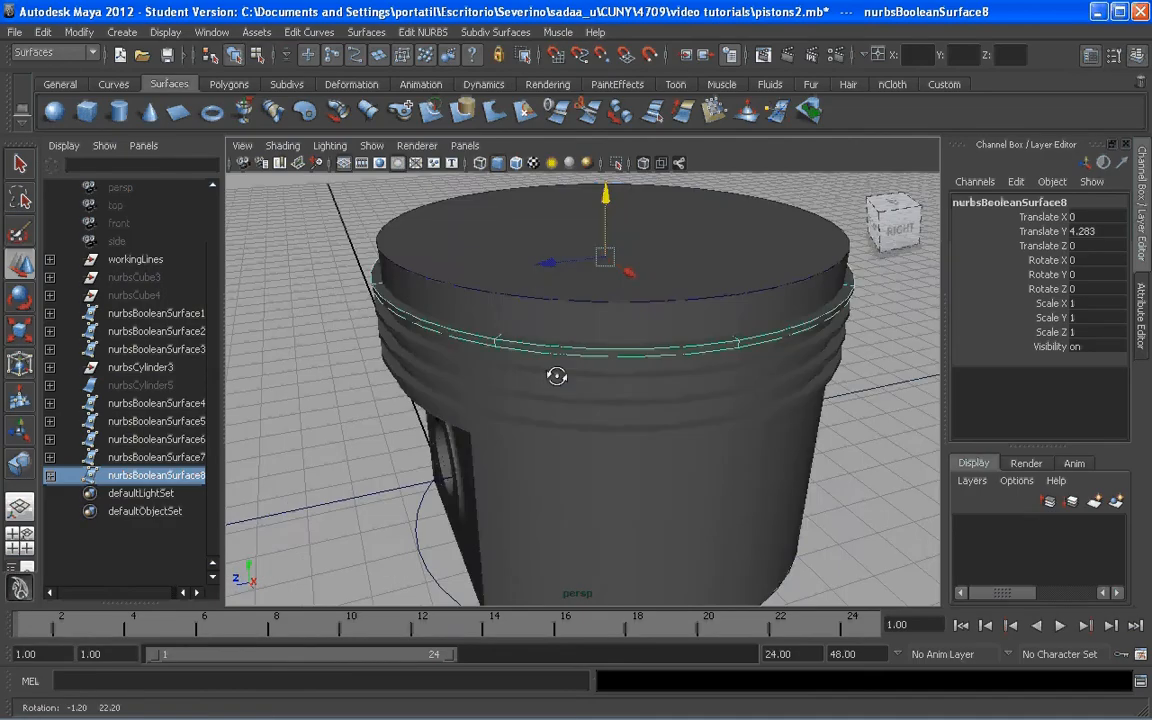
pyautogui.keyDown('alt'); pyautogui.moveTo(557, 376); pyautogui.dragTo(592, 322, button='middle'); pyautogui.keyUp('alt')
# Subtract the topmost ring, nurbsBooleanSurface8, from the piston body with the NURBS Boolean Difference
pyautogui.click(824, 253)
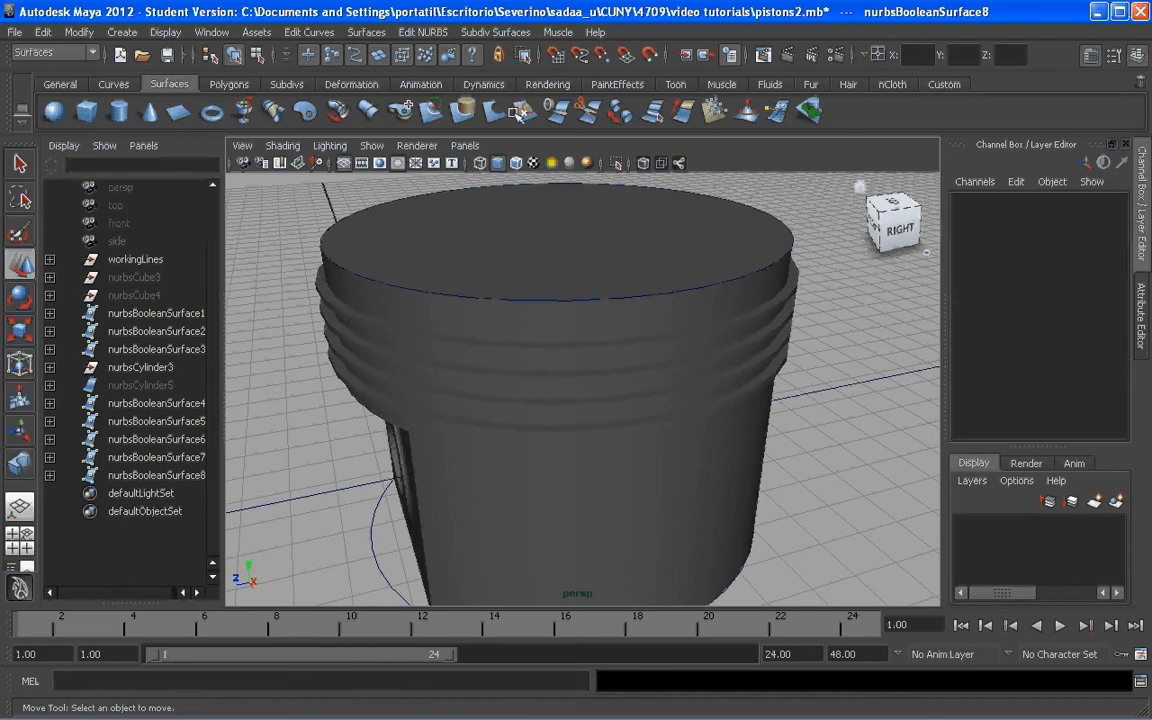
pyautogui.click(423, 32)
pyautogui.moveTo(480, 147)
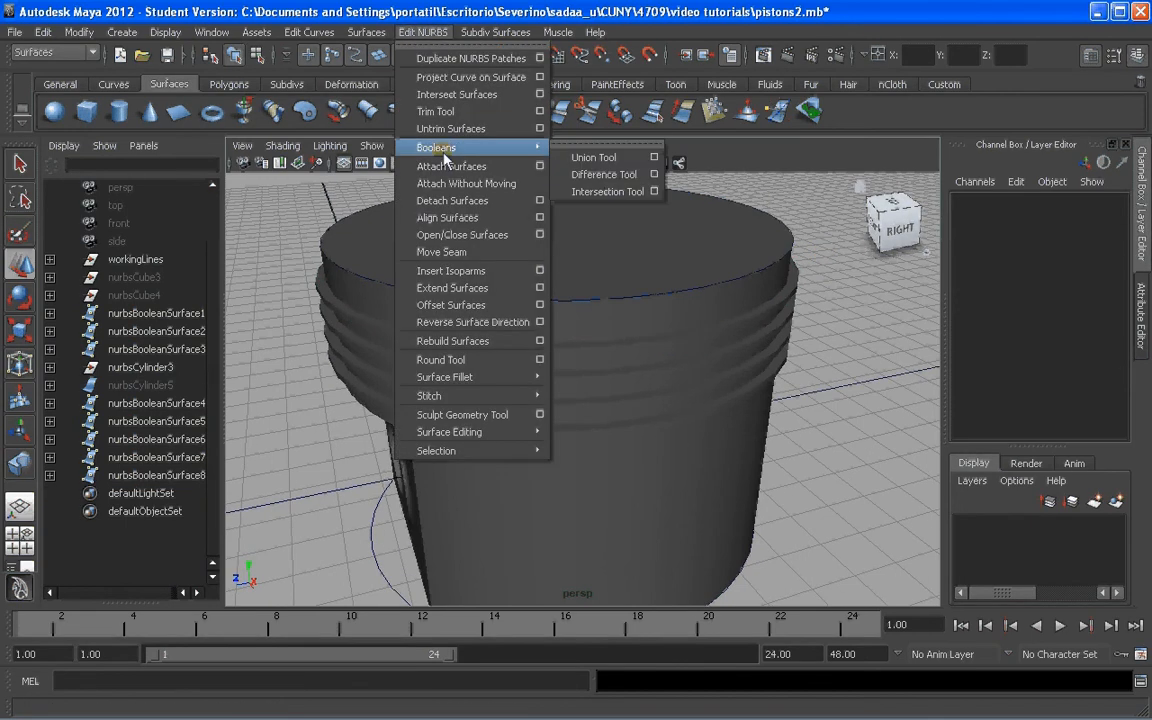
pyautogui.click(597, 176)
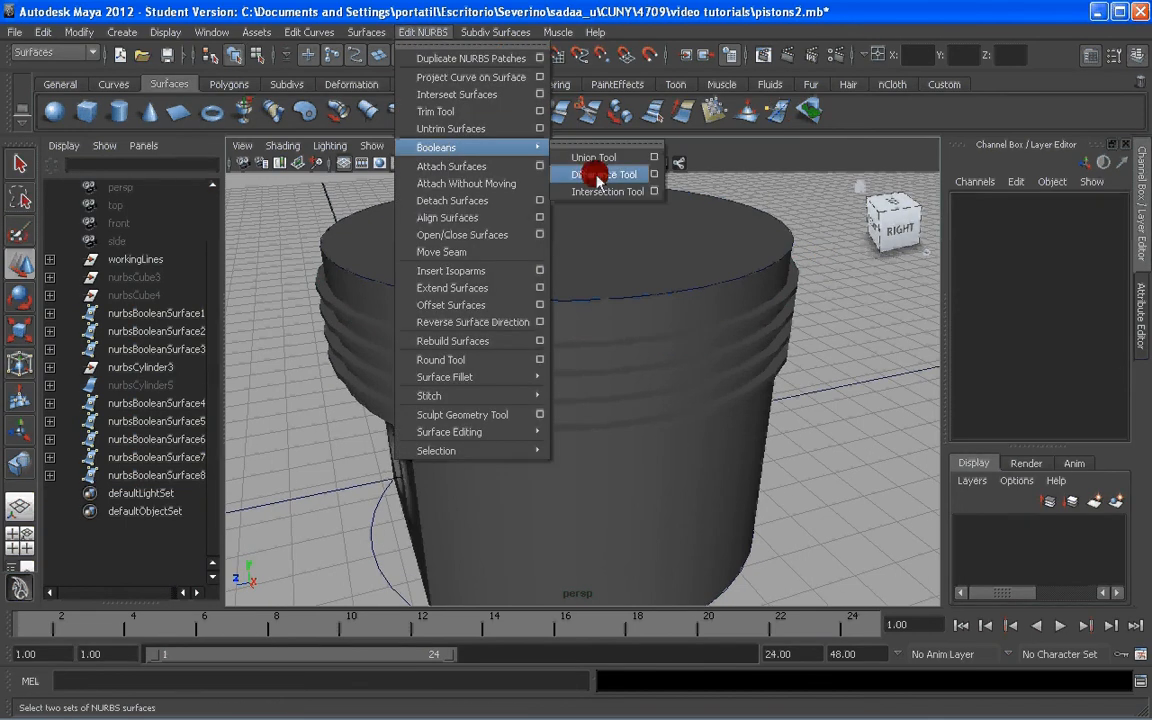
pyautogui.click(609, 485)
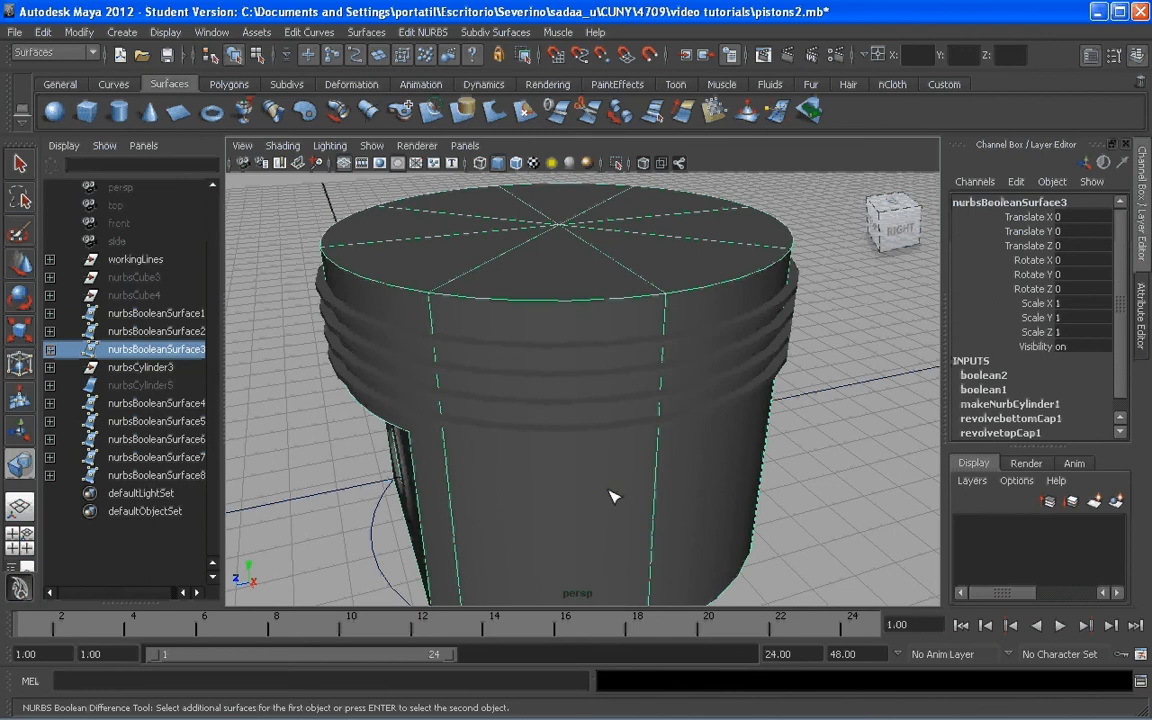
pyautogui.press('Return')
pyautogui.click(328, 302)
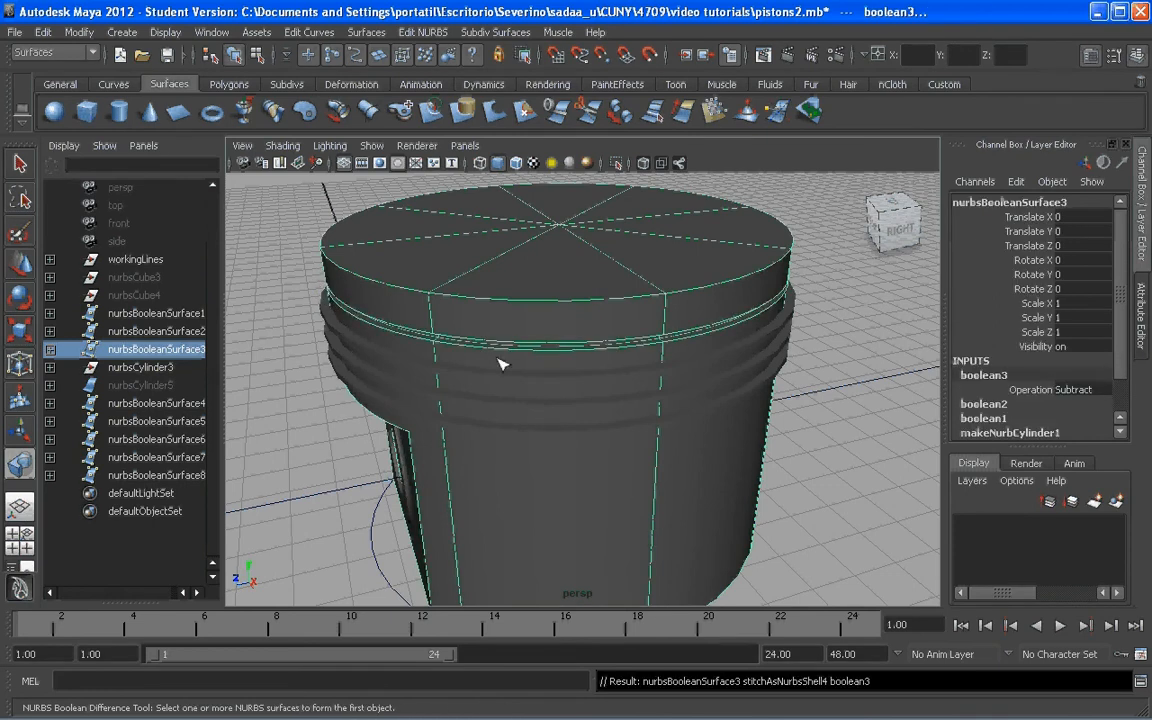
# Cut two more grooves by subtracting the second and third rings from the top from the piston body
pyautogui.keyDown('alt'); pyautogui.moveTo(501, 364); pyautogui.dragTo(337, 442); pyautogui.keyUp('alt')
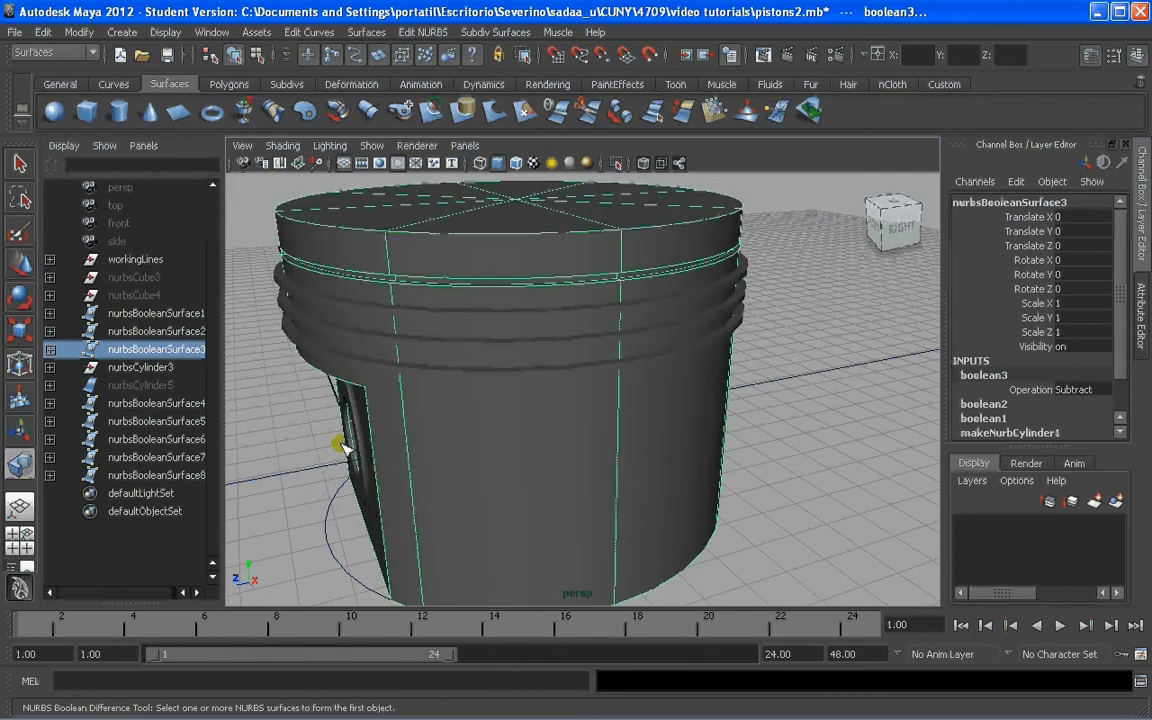
pyautogui.click(620, 429)
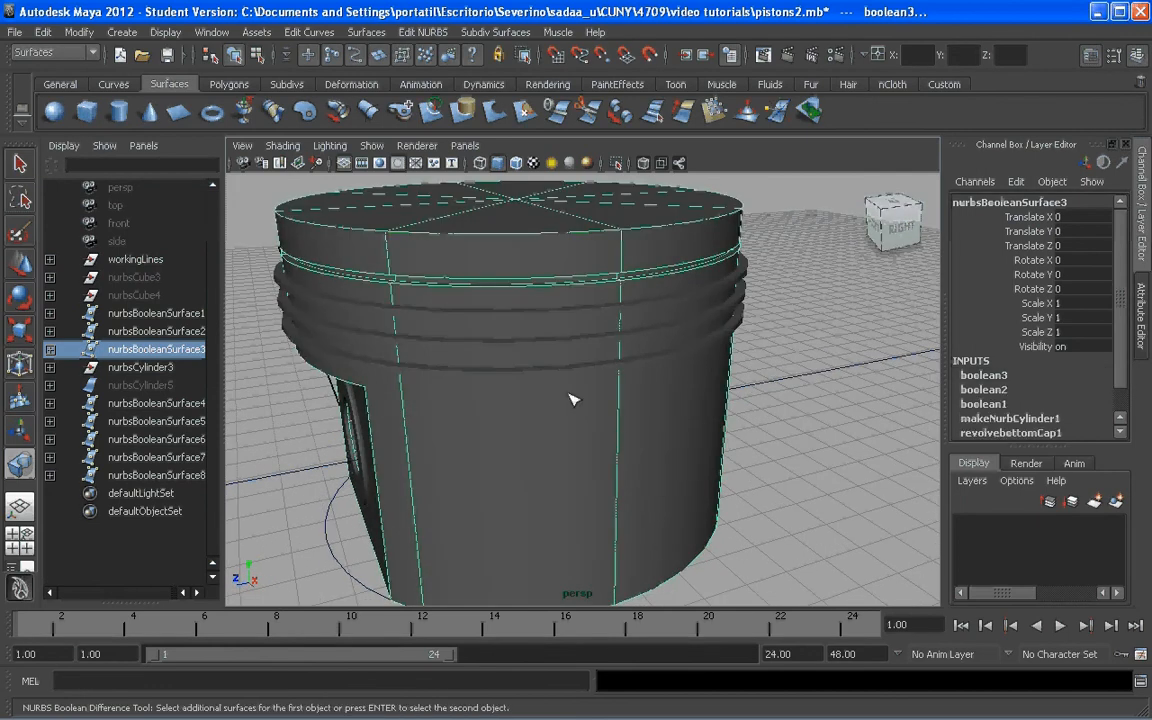
pyautogui.press('Return')
pyautogui.click(280, 280)
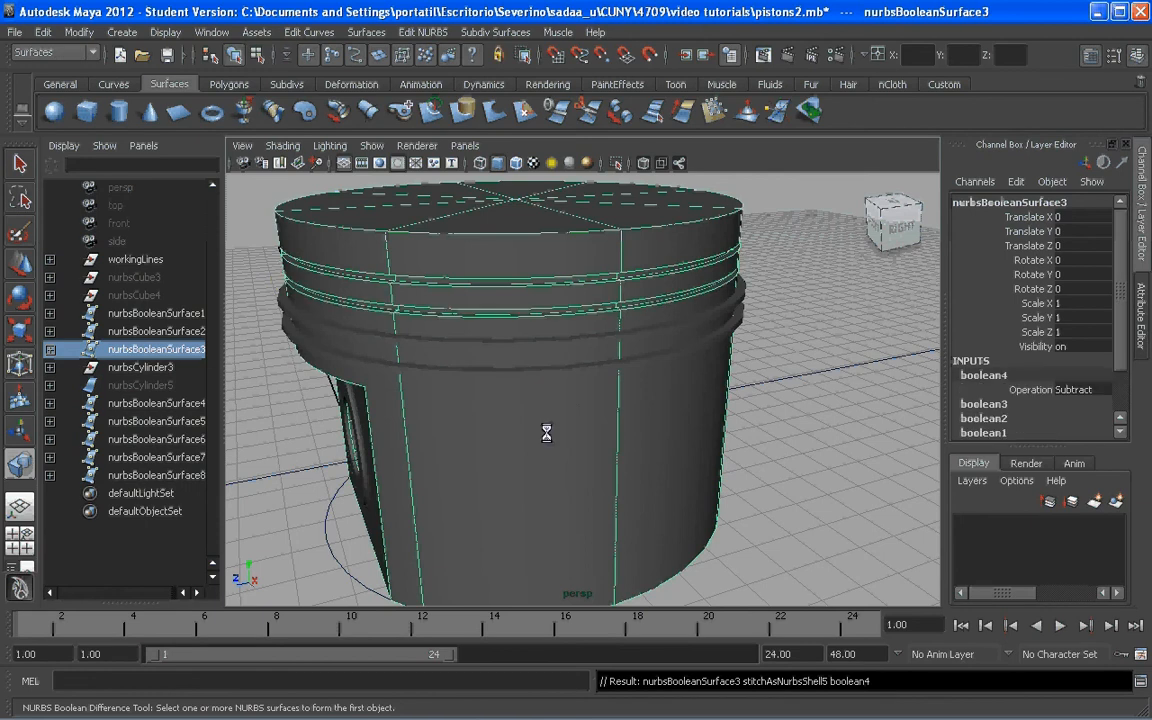
pyautogui.click(607, 440)
pyautogui.press('Return')
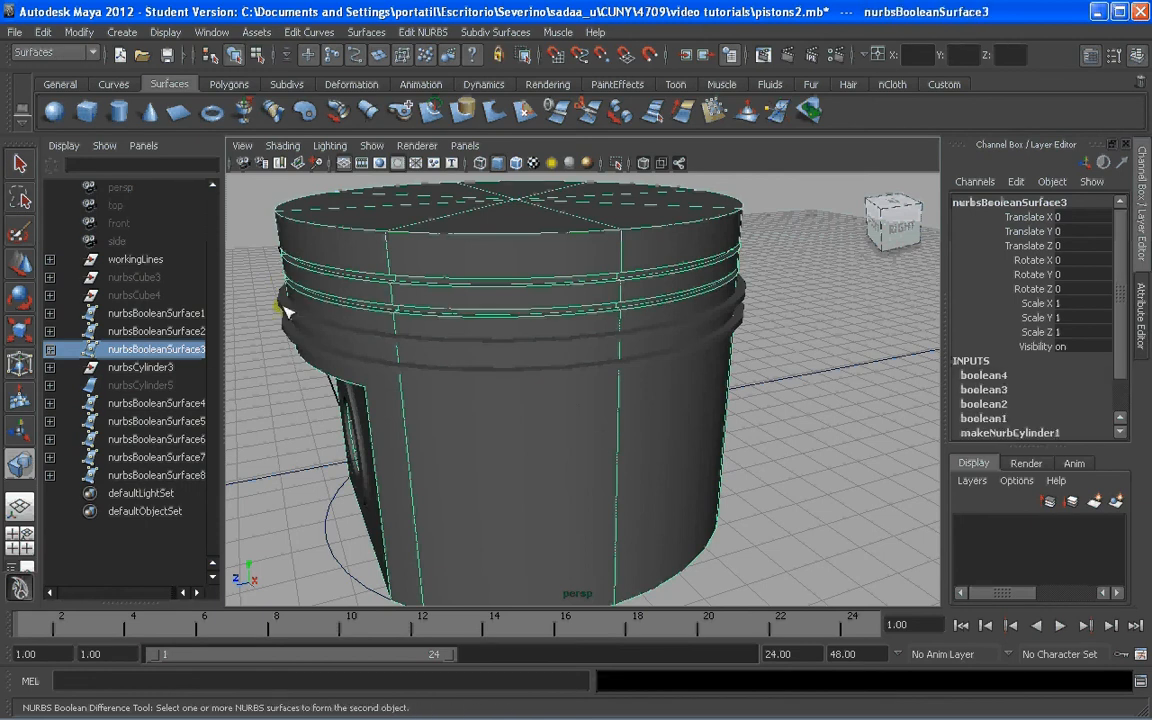
pyautogui.click(283, 309)
# Subtract the lowest ring from the piston body and deselect the grooved piston
pyautogui.click(577, 444)
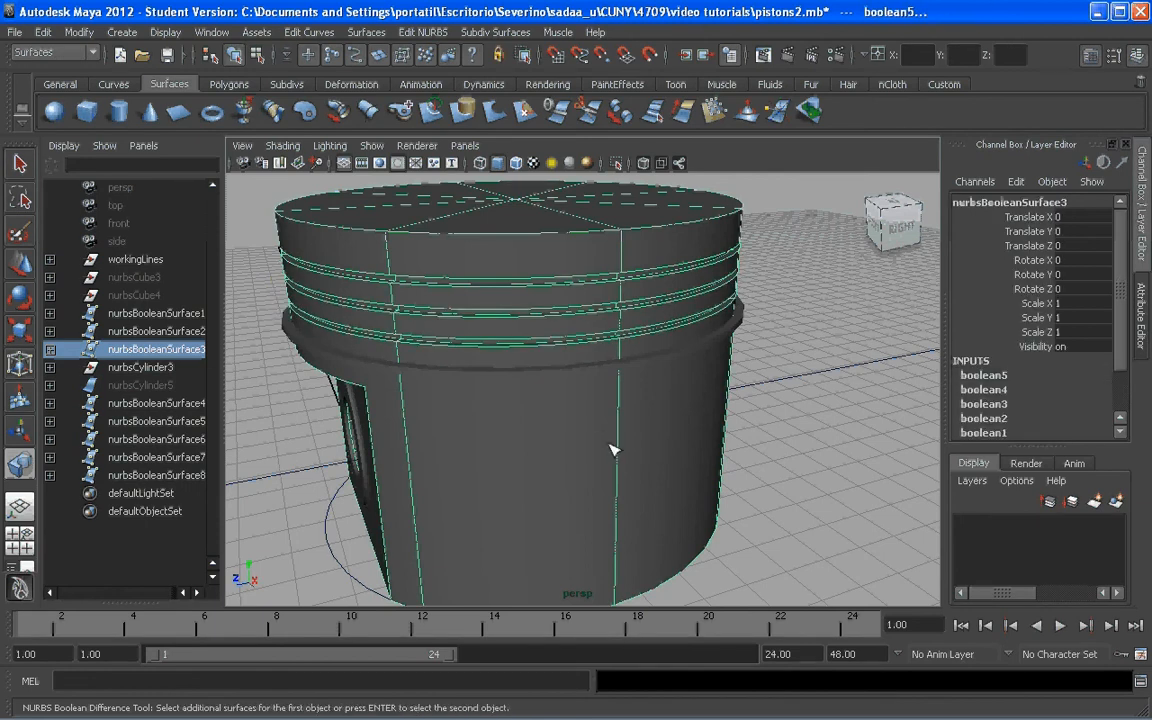
pyautogui.press('Return')
pyautogui.click(300, 329)
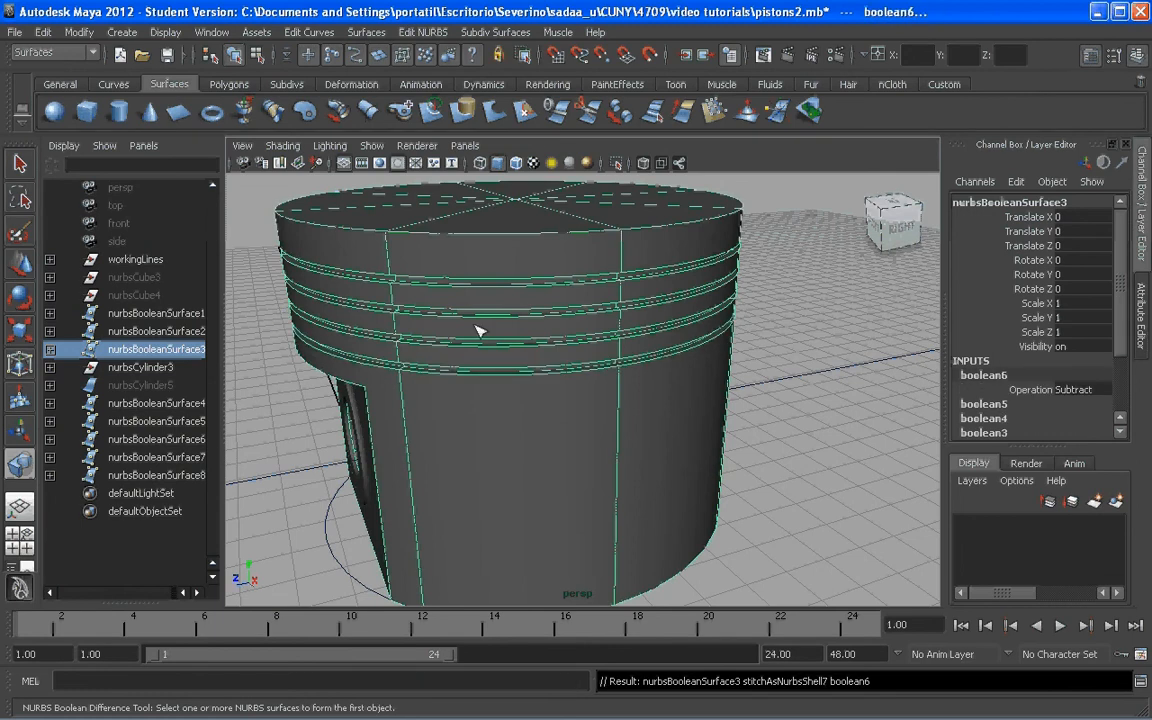
pyautogui.keyDown('alt'); pyautogui.moveTo(478, 327); pyautogui.dragTo(704, 348); pyautogui.keyUp('alt')
pyautogui.keyDown('alt'); pyautogui.moveTo(704, 348); pyautogui.dragTo(717, 404, button='right'); pyautogui.keyUp('alt')
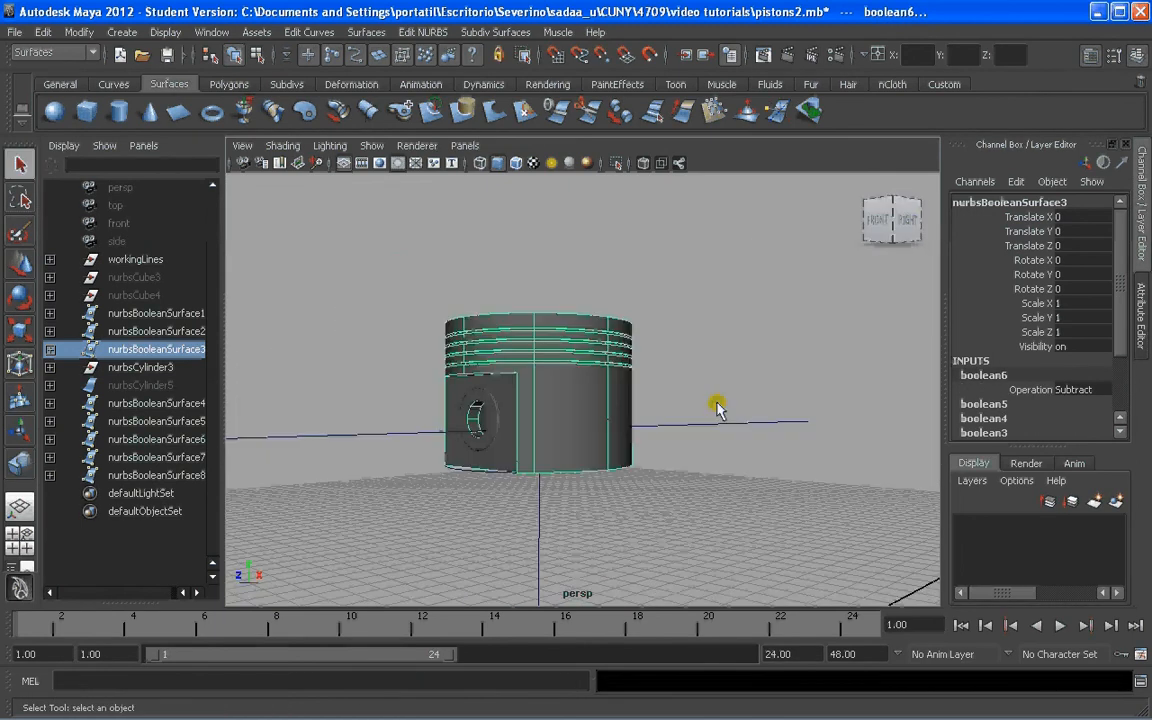
pyautogui.click(640, 478)
pyautogui.keyDown('alt'); pyautogui.moveTo(640, 478); pyautogui.dragTo(502, 383); pyautogui.keyUp('alt')
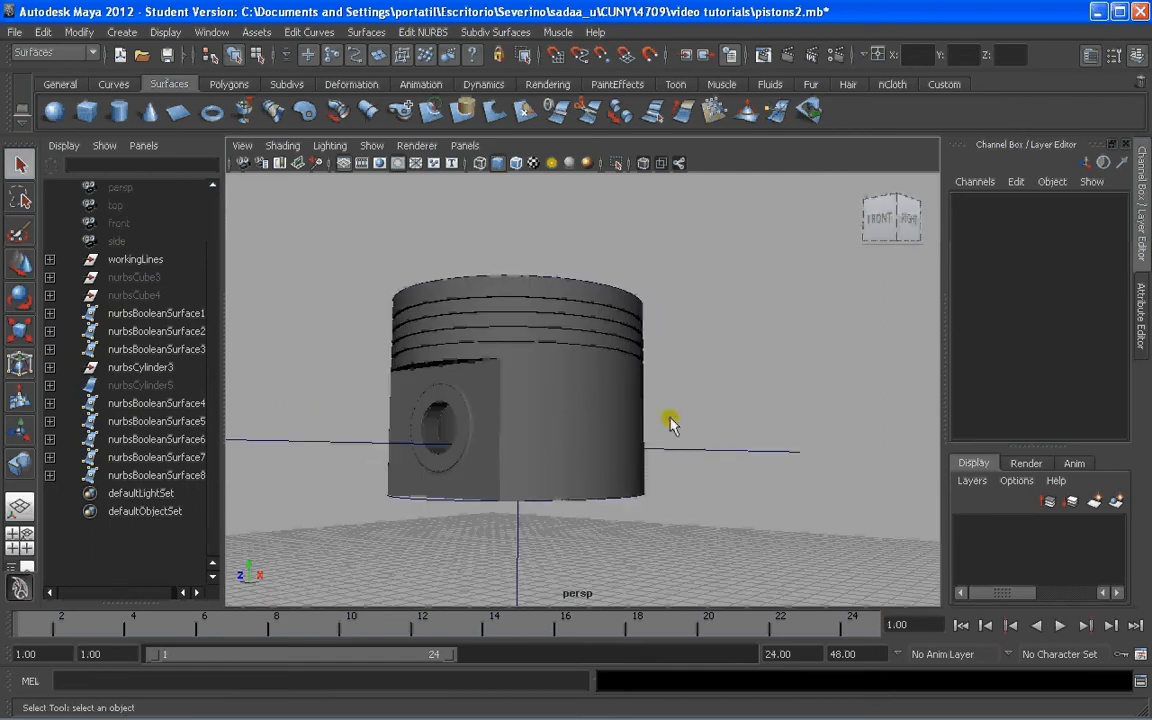
pyautogui.keyDown('alt'); pyautogui.moveTo(670, 422); pyautogui.dragTo(735, 412); pyautogui.keyUp('alt')
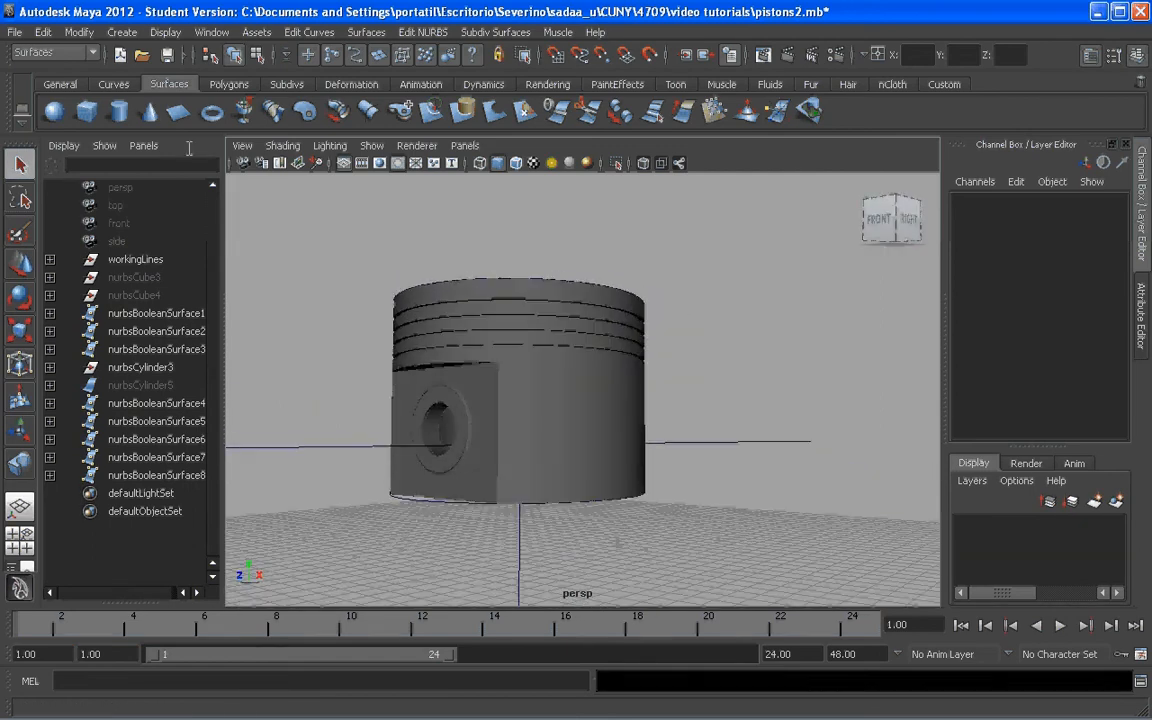